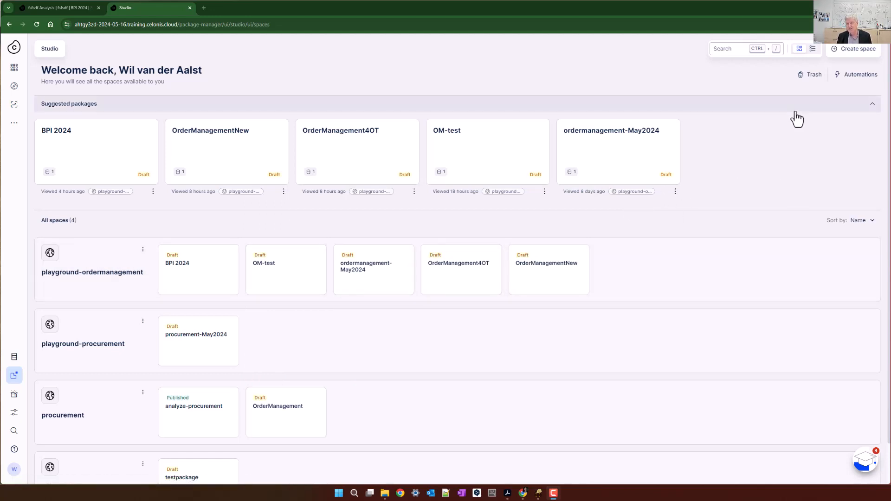
Look into the playground-ordermanagement space and go to the Objects and Events dashboard.
click(671, 280)
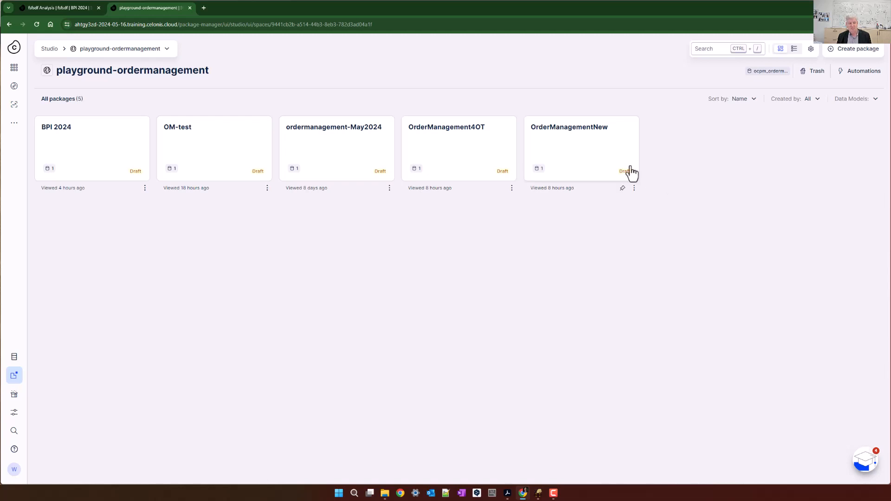
mouse_move(21, 365)
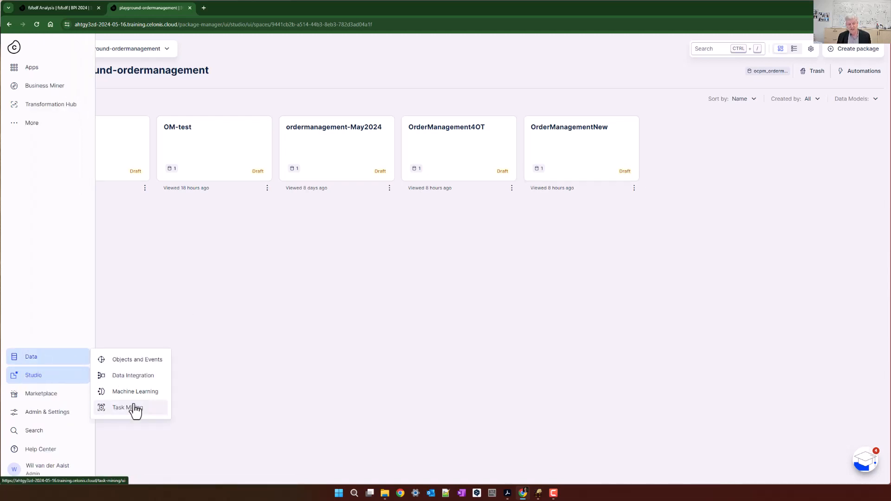
click(137, 361)
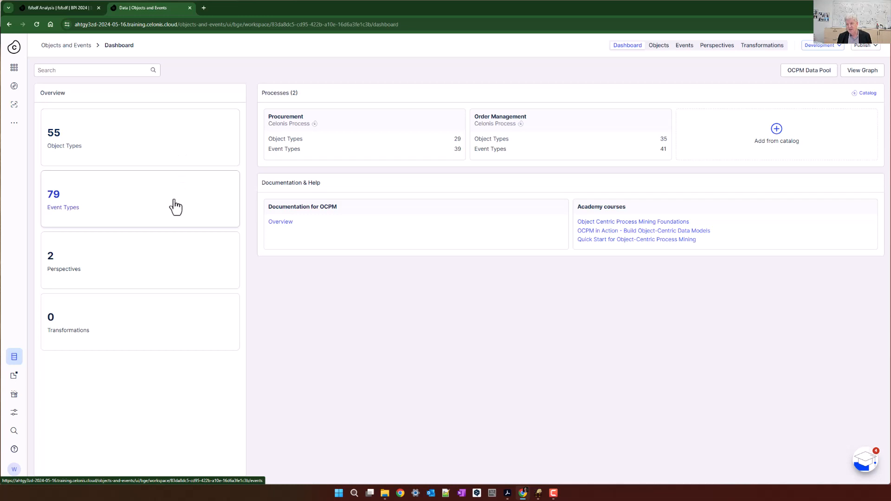
View the data model graph and examine the object types and their connections from Quotation across to PurchaseOrder.
click(870, 75)
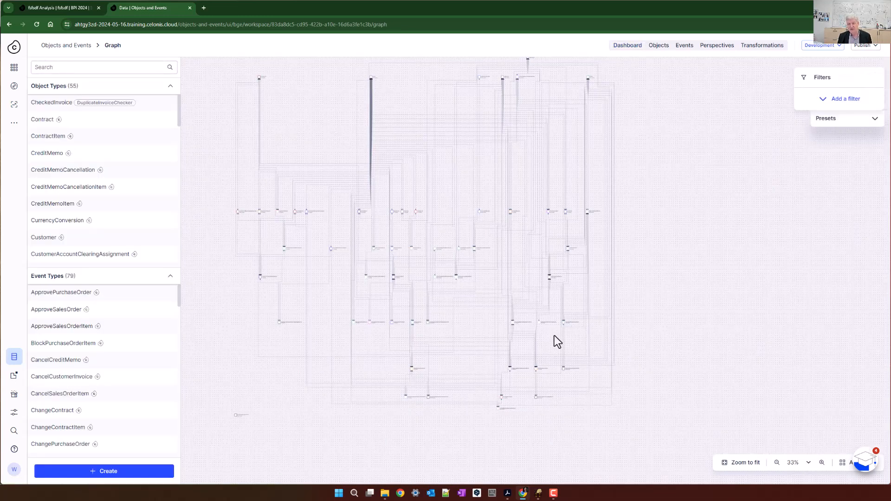
scroll(406, 236, up, 5)
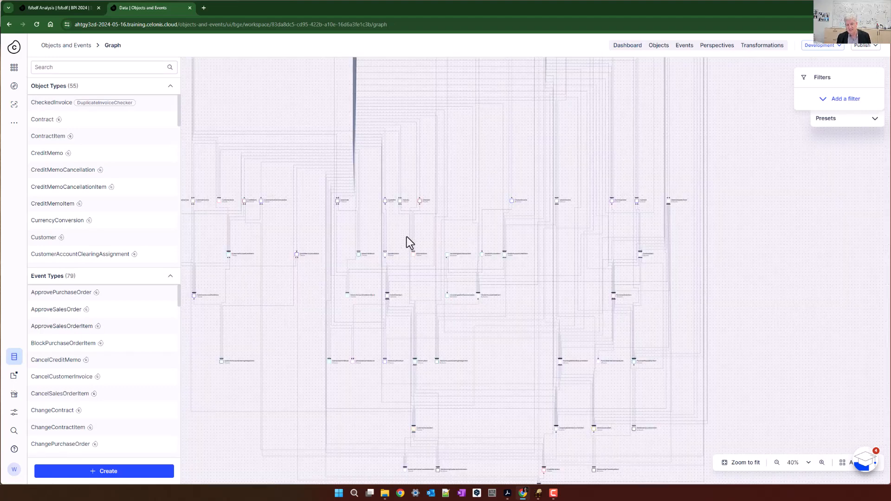
scroll(407, 237, up, 5)
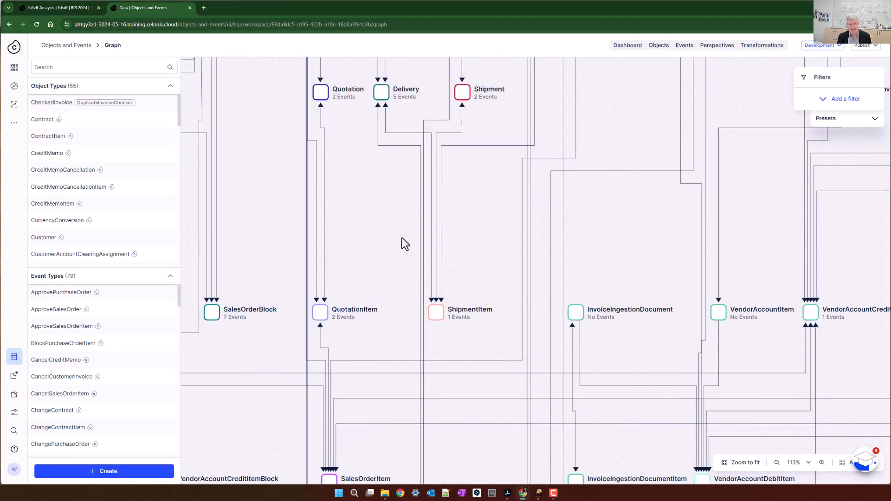
drag(477, 243, 442, 276)
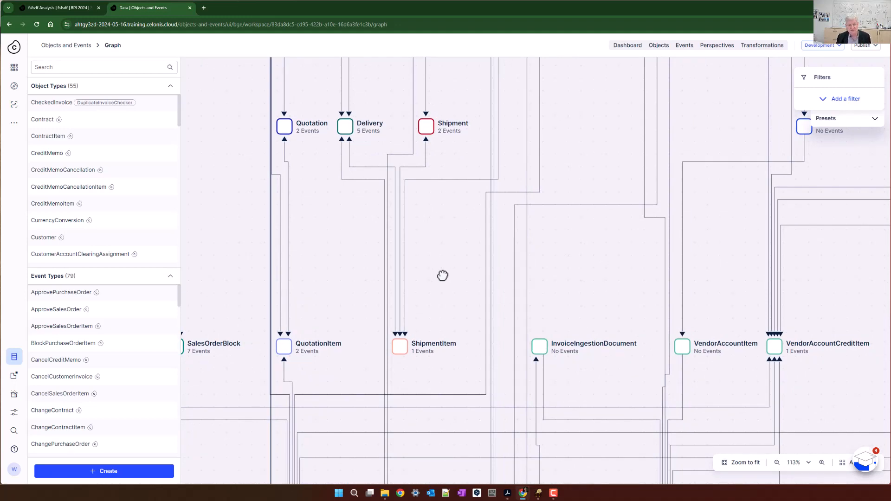
drag(600, 256, 398, 285)
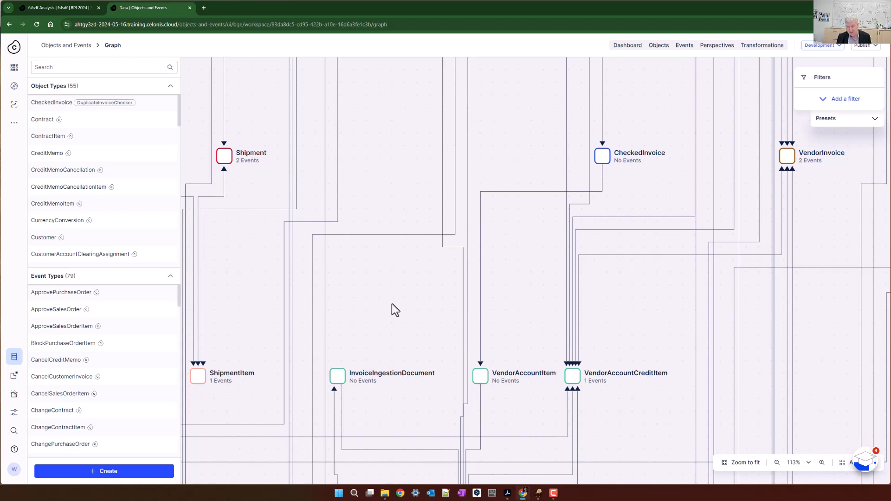
drag(377, 315, 290, 339)
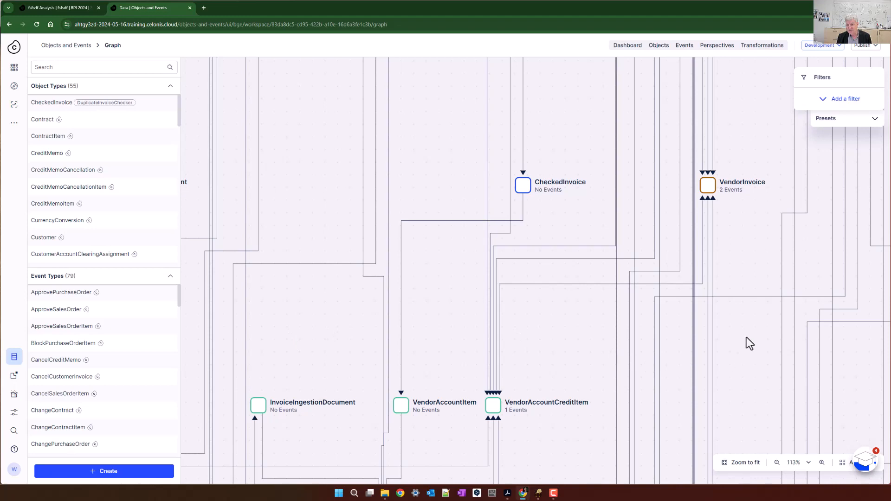
drag(748, 342, 342, 326)
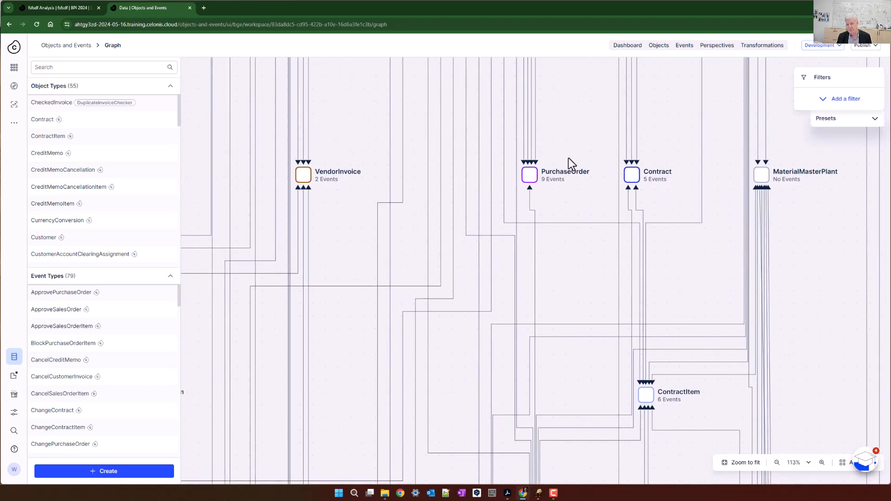
Inspect the PurchaseOrder object type's attributes, its relationships to other objects and its related events.
click(532, 176)
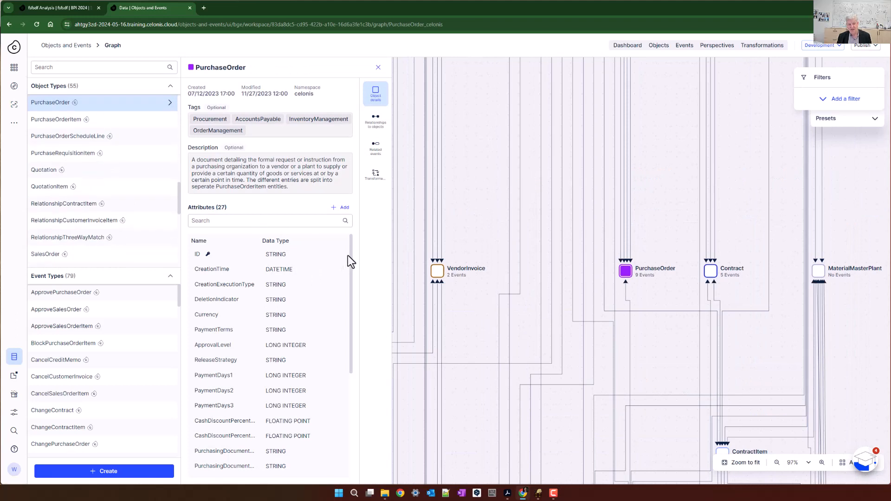
scroll(341, 313, down, 3)
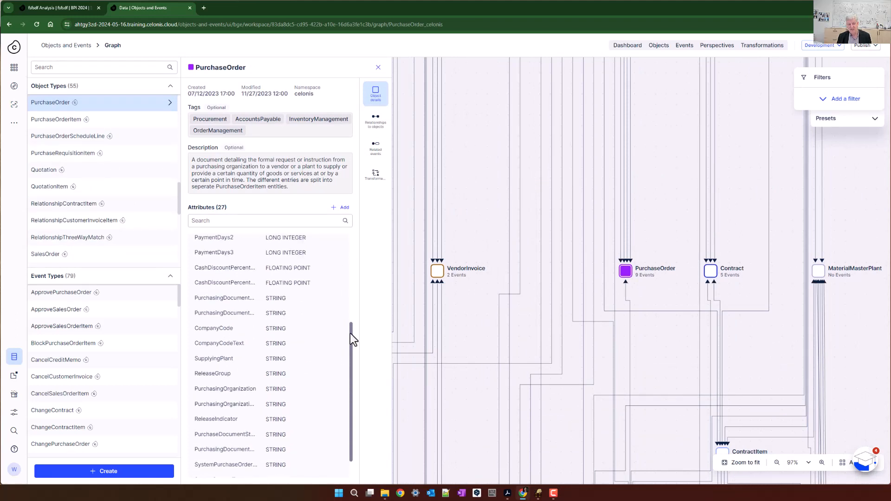
drag(350, 334, 346, 353)
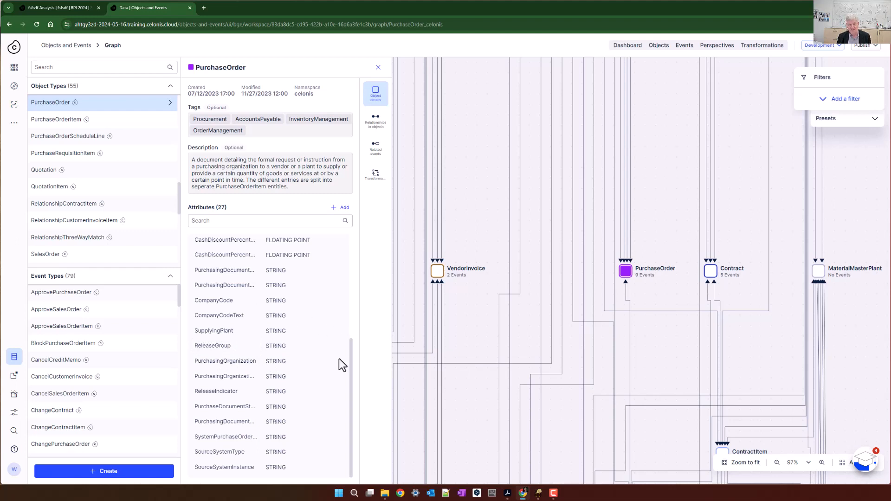
click(371, 131)
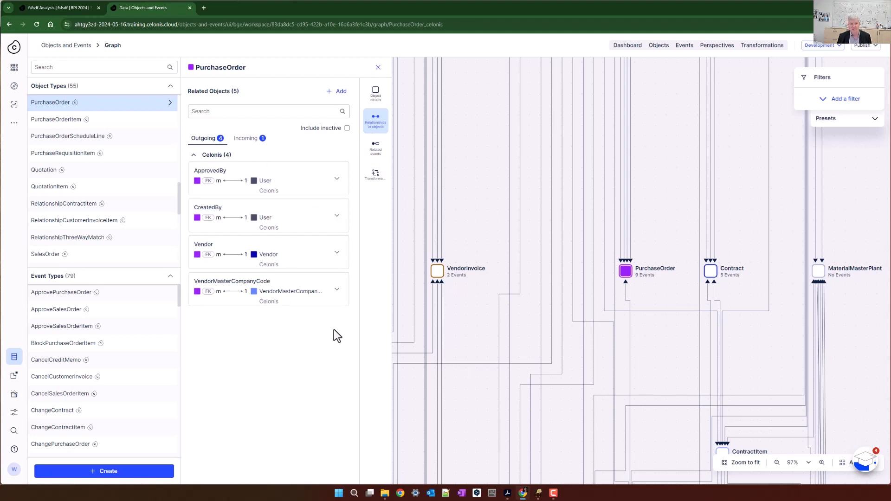
click(373, 153)
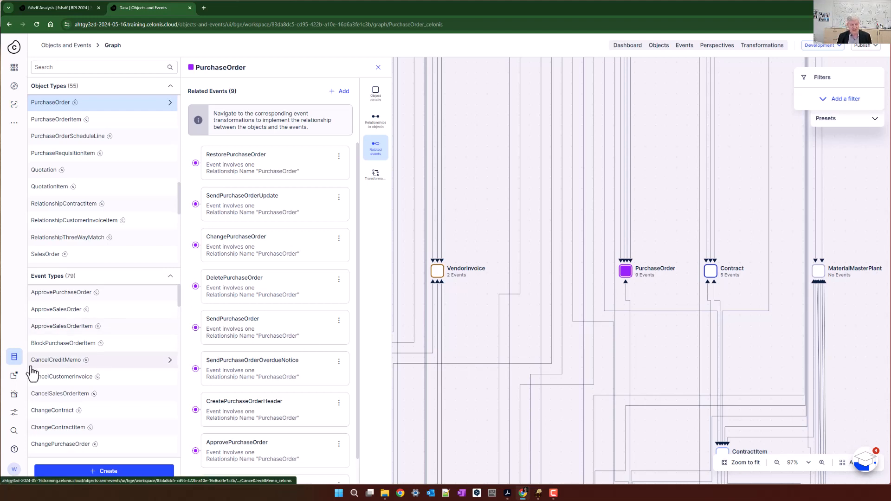
Create a package named Demo-Wil in the Studio space playground-ordermanagement, with a View as initial content and the ocpm_ordermanagement data model.
click(18, 375)
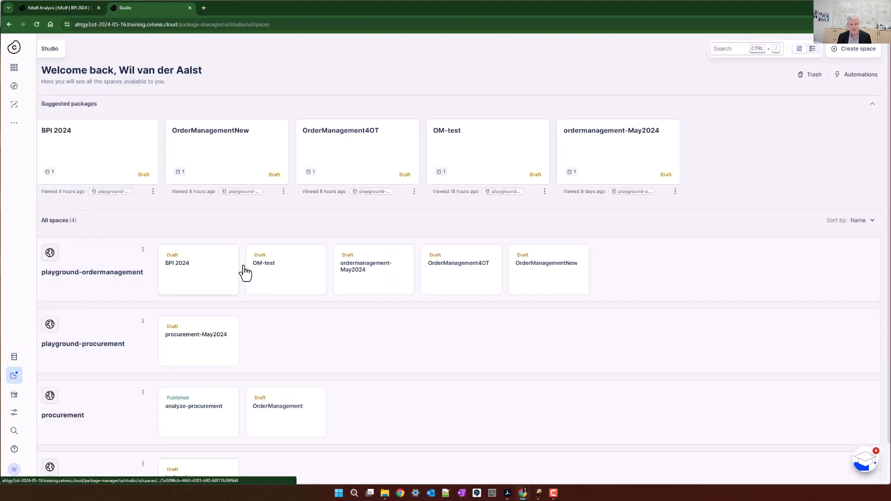
click(649, 280)
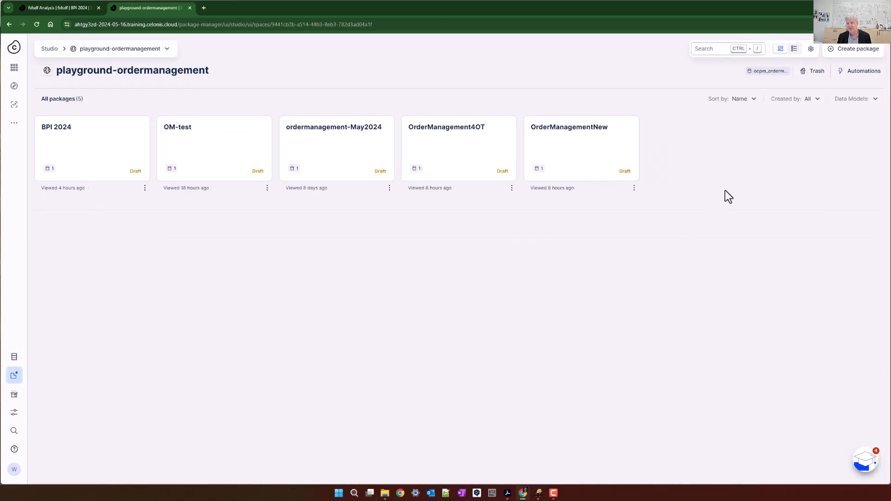
click(844, 55)
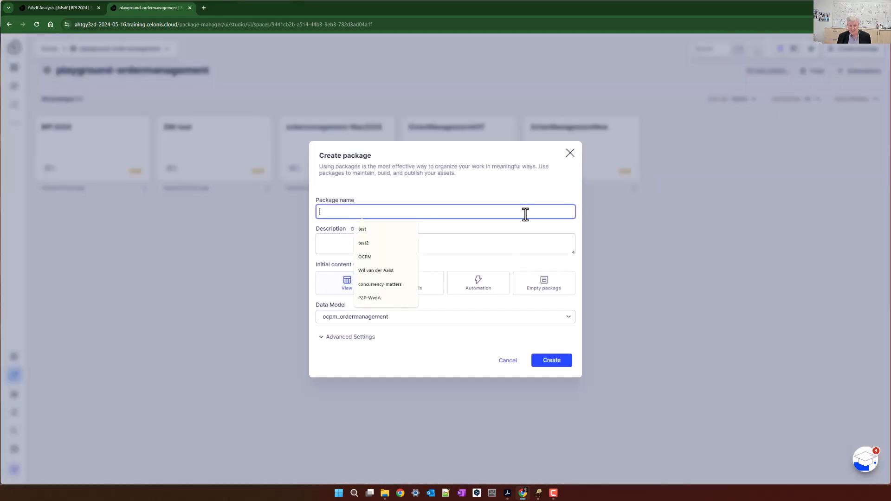
text(Demo)
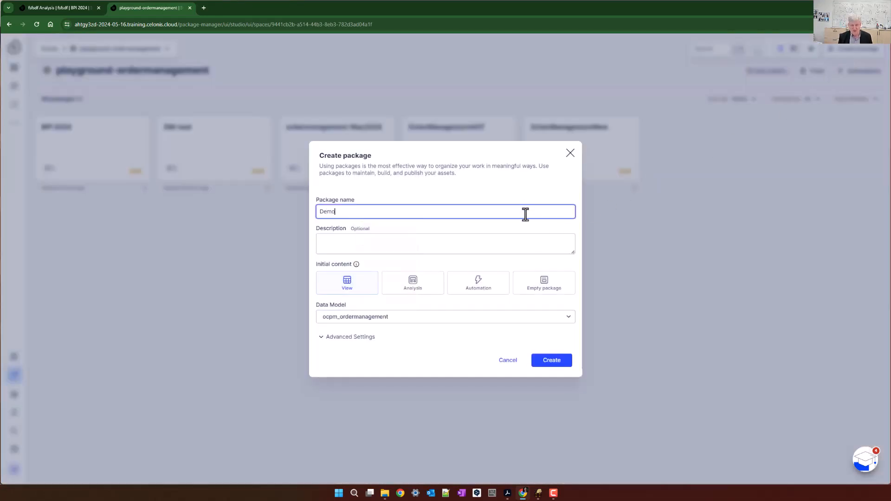
text(-Wil)
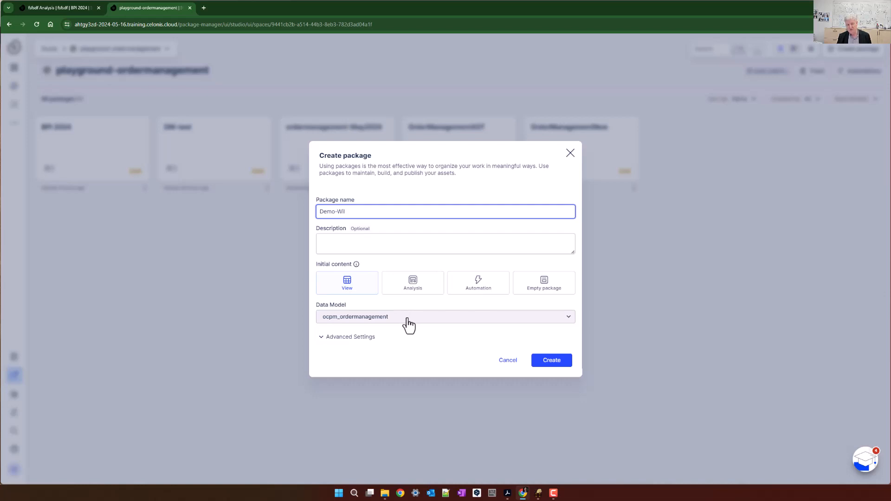
click(357, 289)
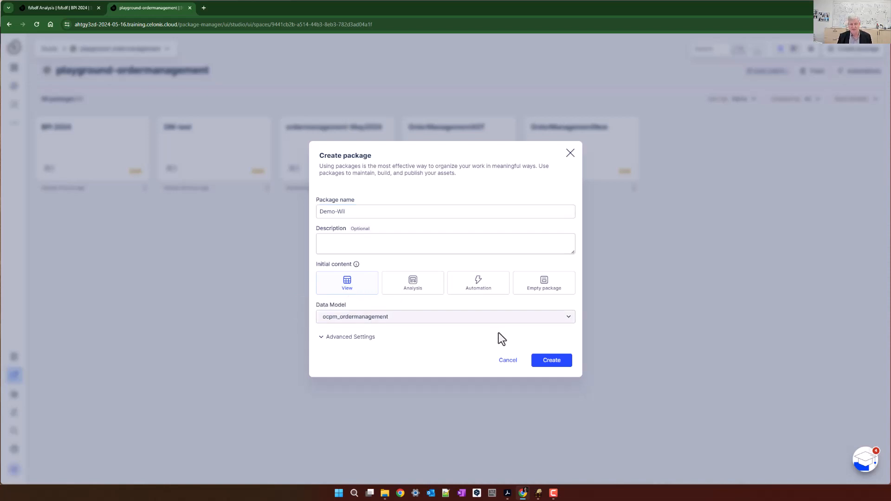
click(550, 367)
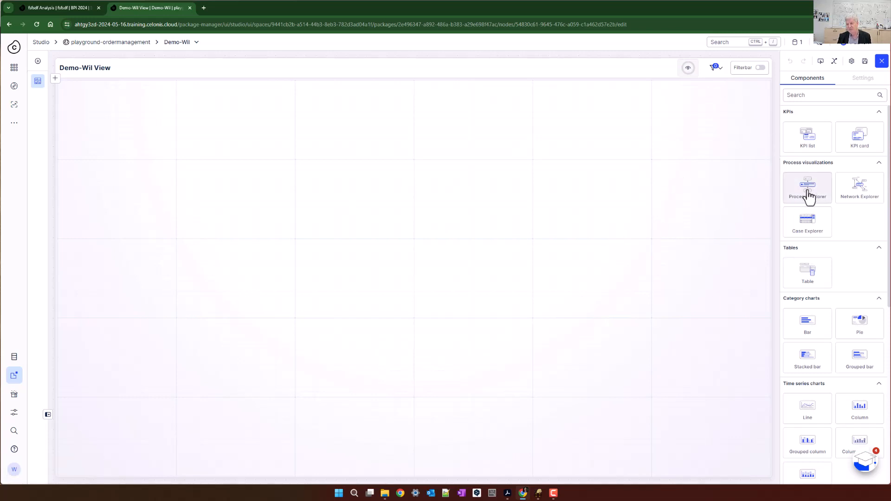
Add a Process Explorer component to the empty view and enlarge it to fill the whole canvas.
drag(802, 193, 225, 189)
drag(414, 264, 750, 295)
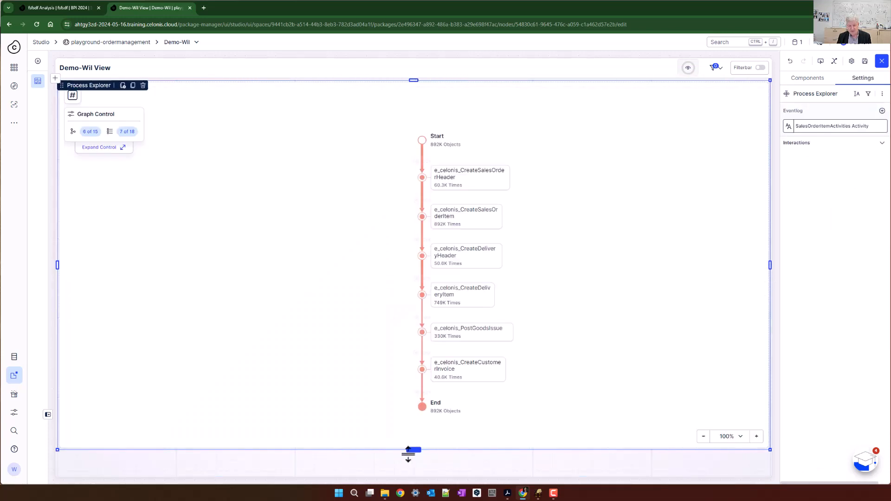
drag(413, 450, 413, 474)
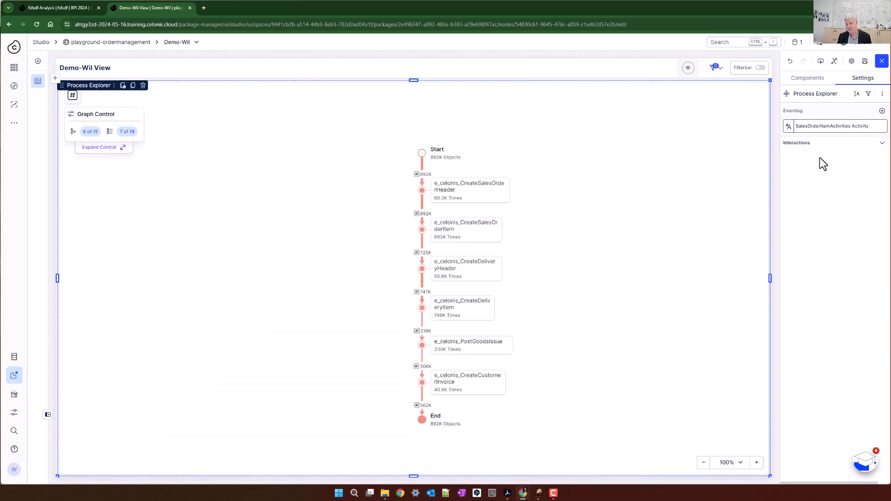
Set the Process Explorer's event logs to Delivery, DeliveryItem, SalesOrderItem and SalesOrder Activity, removing SalesOrderItemActivities Activity.
click(881, 112)
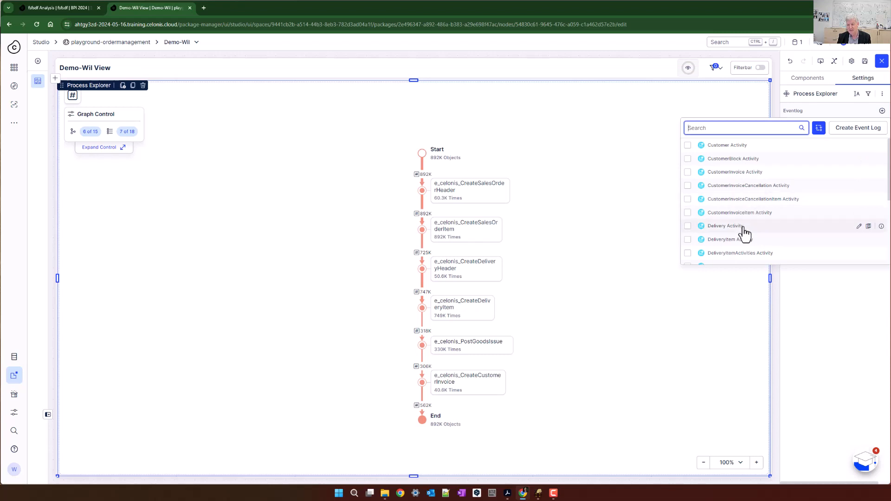
click(687, 227)
click(688, 240)
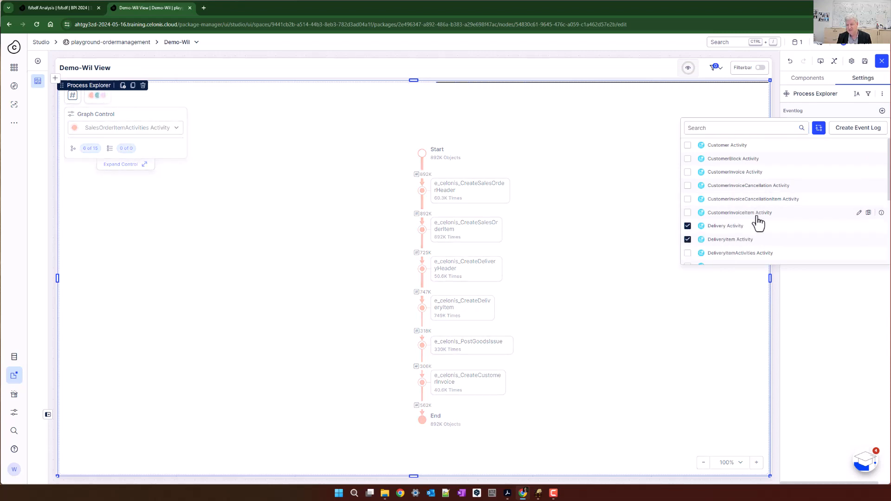
scroll(758, 222, down, 3)
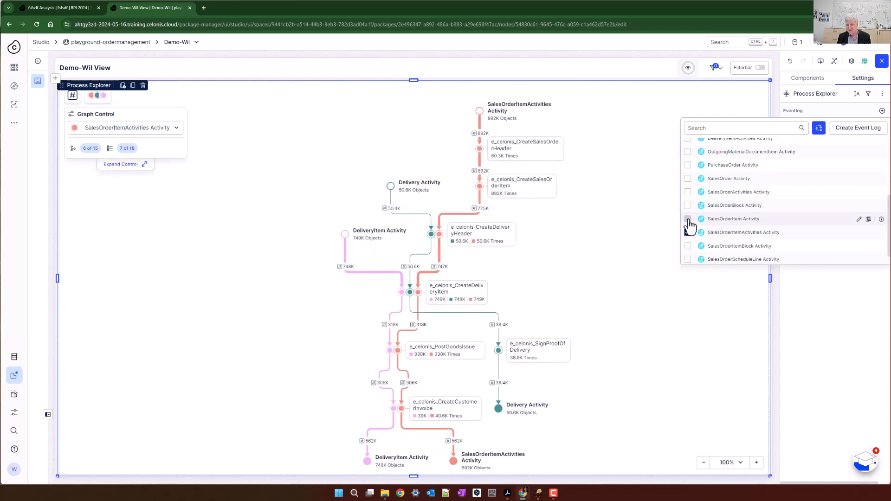
click(687, 219)
click(688, 178)
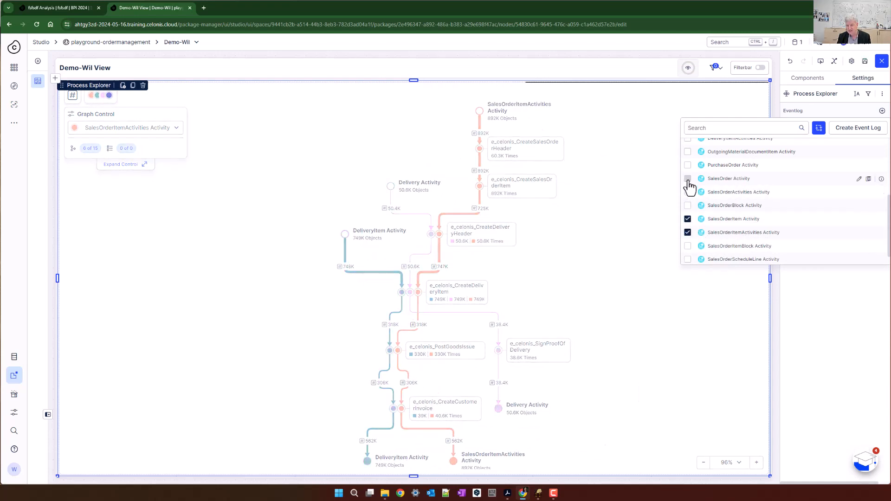
click(687, 233)
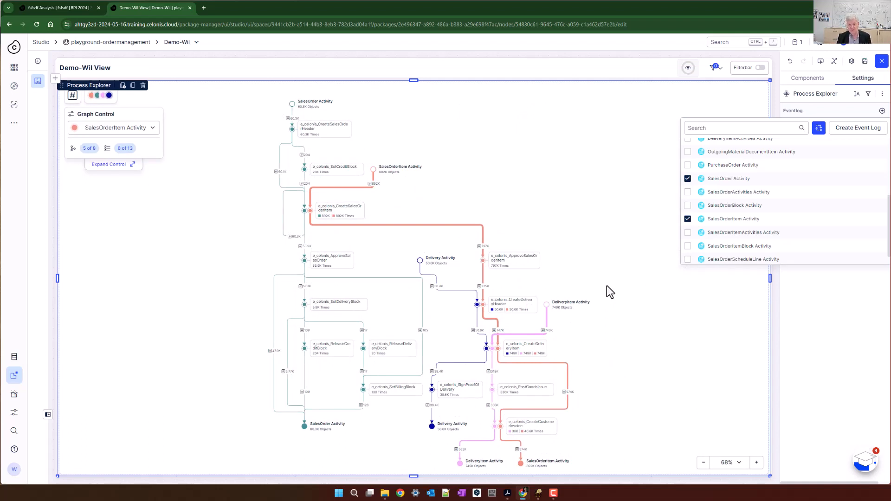
click(649, 317)
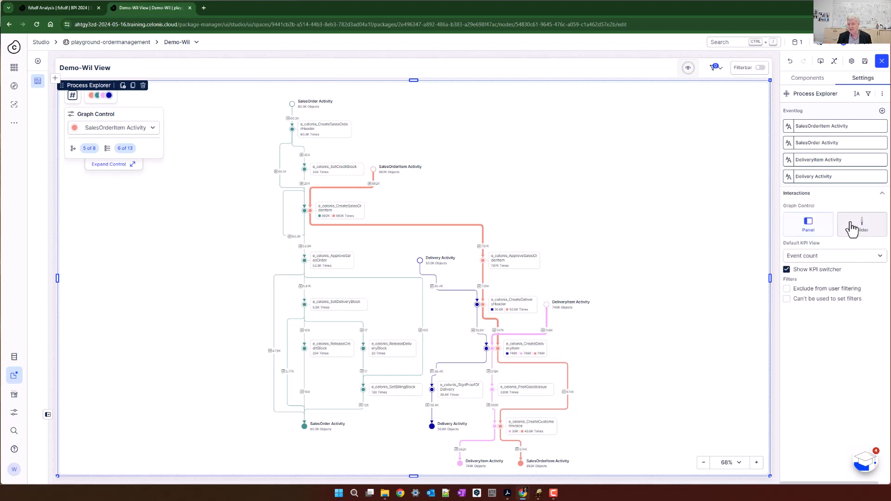
Set the Process Explorer's graph control to Slider, save the view and leave edit mode.
click(859, 227)
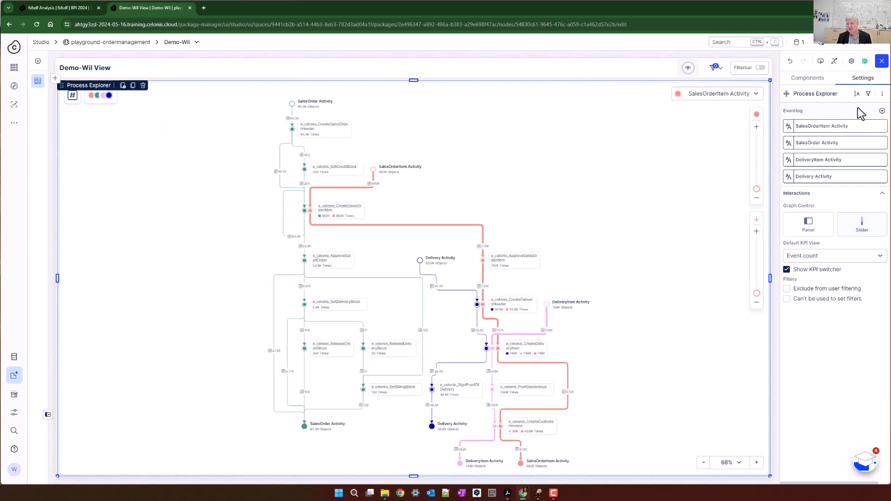
click(864, 61)
click(881, 67)
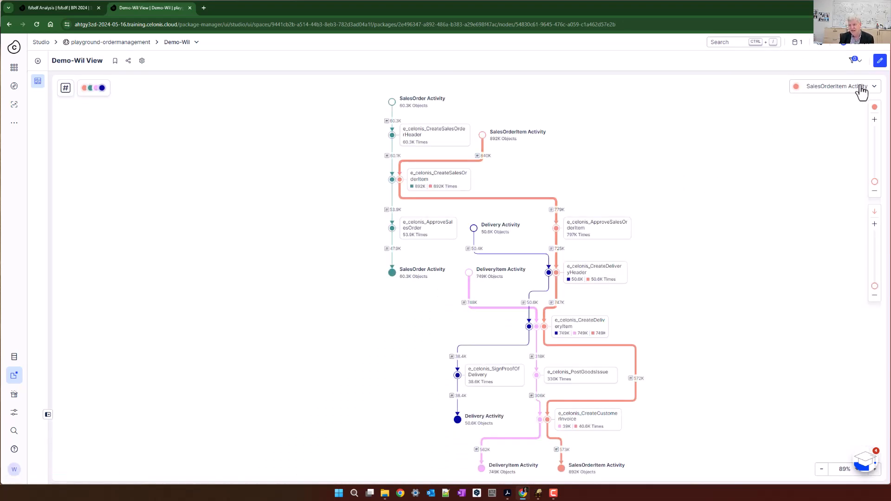
Raise both the events and the connections shown for SalesOrderItem Activity to their maximum in the process graph.
click(835, 91)
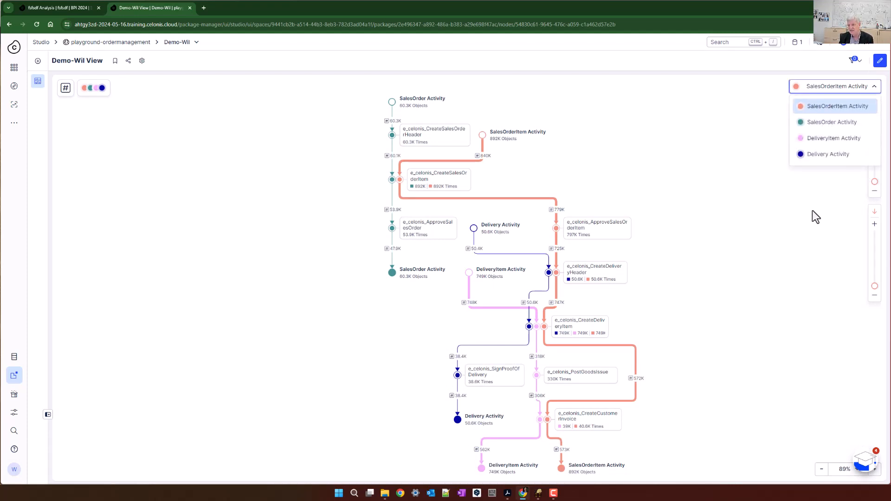
drag(874, 182, 872, 124)
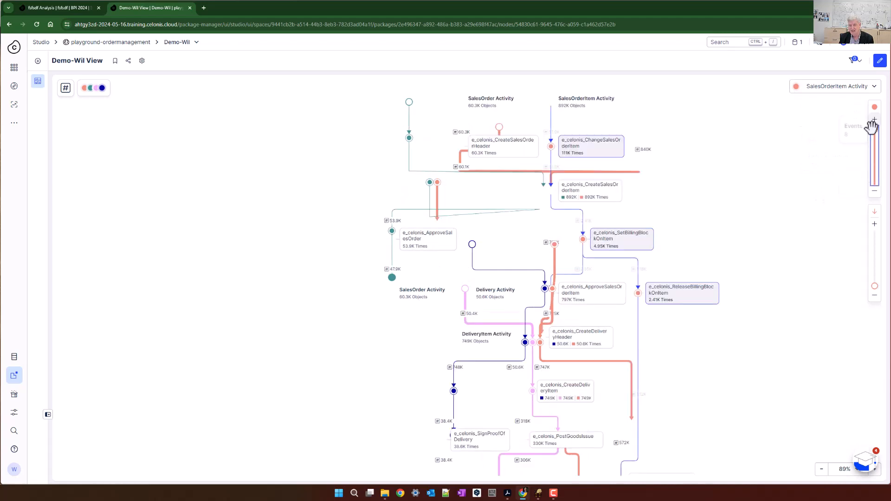
click(874, 283)
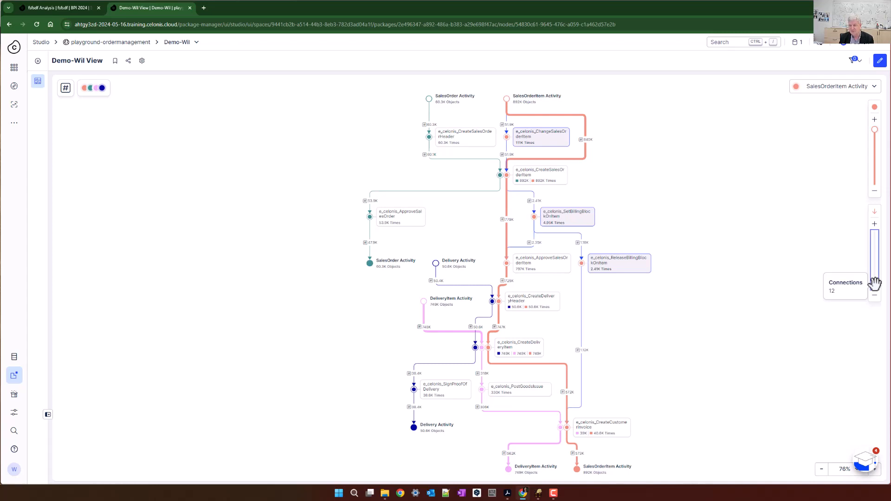
drag(874, 283, 876, 216)
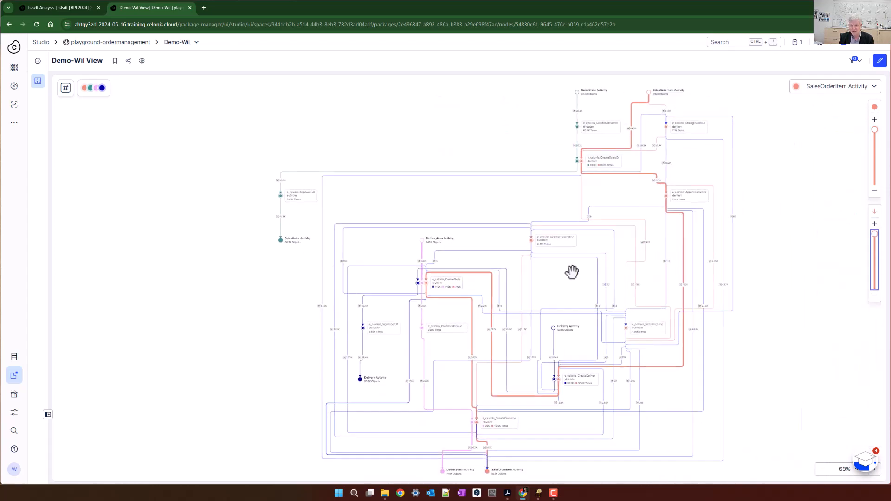
Inspect the details and filter options of the e_celonis_CreateDeliveryItem event in the process graph.
scroll(558, 263, up, 3)
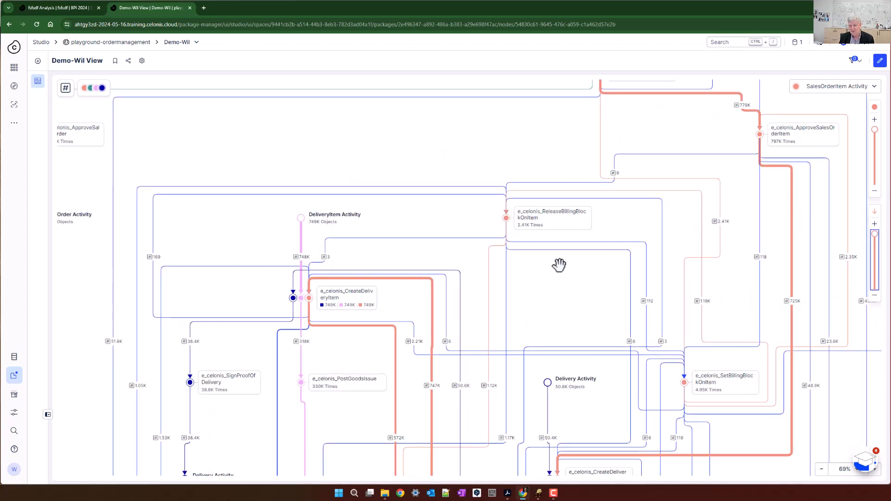
drag(556, 289, 503, 176)
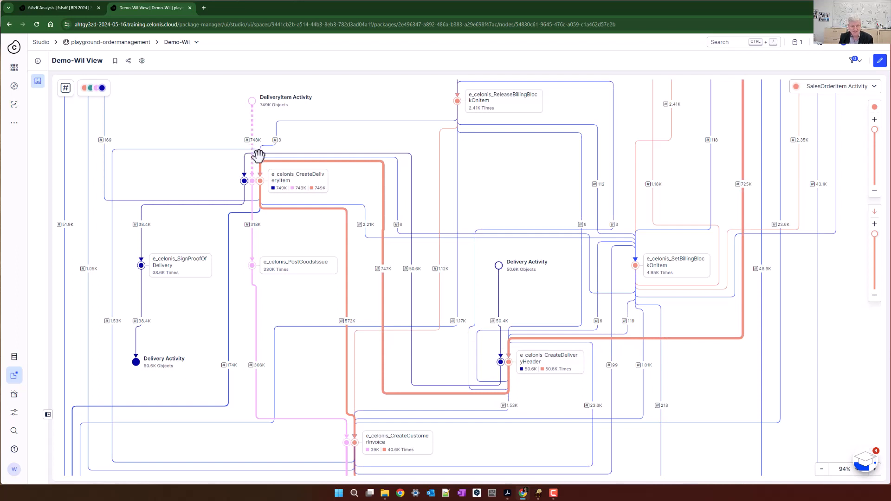
click(296, 184)
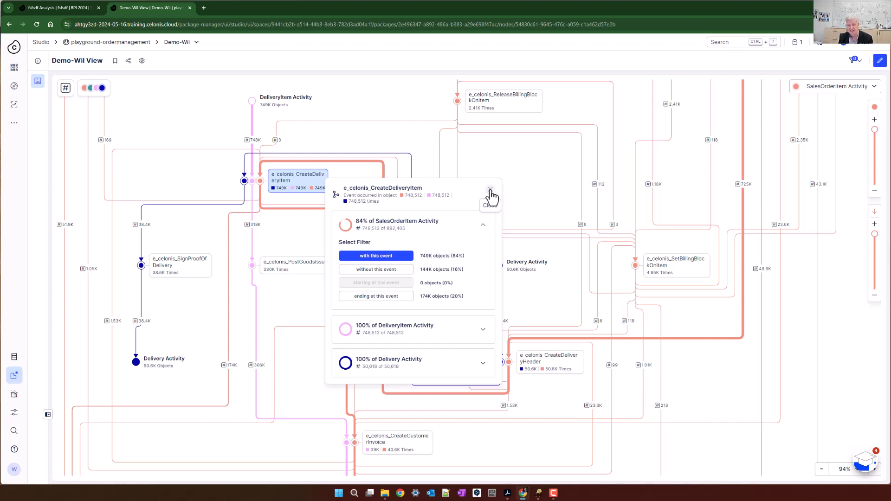
Switch the graph control to SalesOrder Activity, raise its connections to the maximum and examine the sales order flow.
click(853, 87)
click(853, 88)
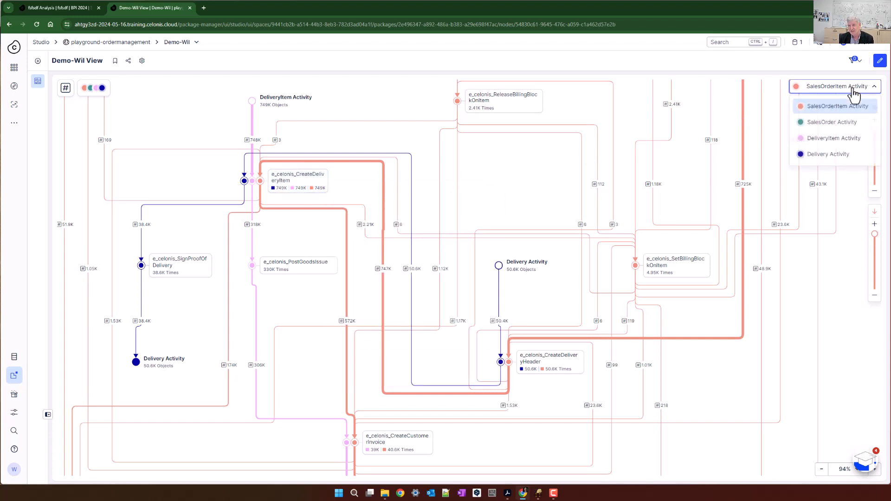
click(839, 124)
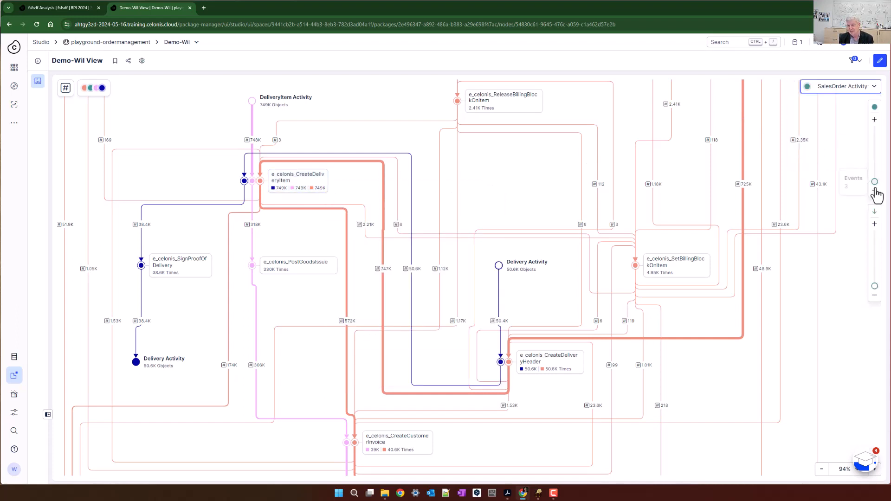
drag(875, 286, 874, 233)
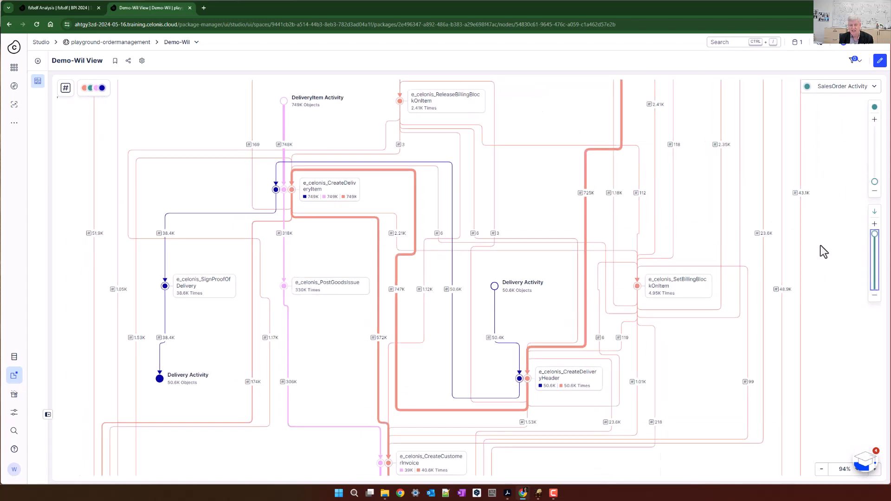
scroll(313, 175, up, 5)
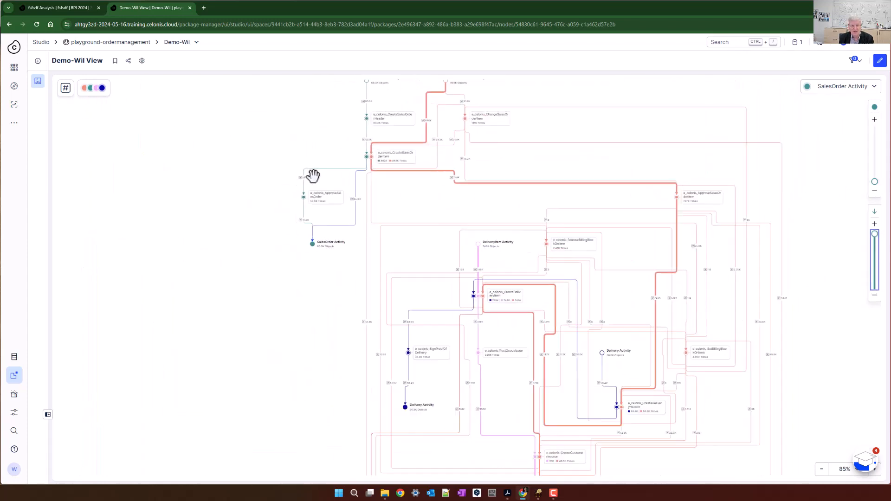
scroll(313, 175, up, 3)
drag(362, 132, 266, 204)
scroll(286, 204, down, 6)
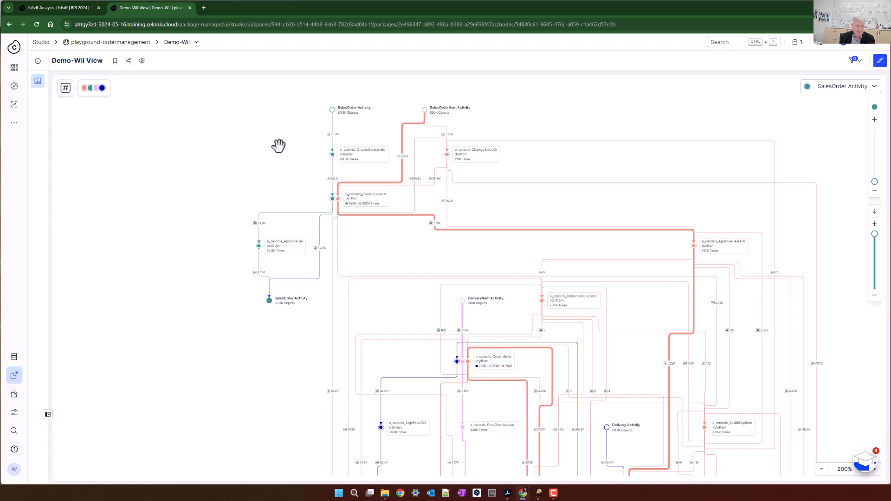
Start a new Process Adherence Manager asset named PAM-Wil with the ocpm_ordermanagement data model variable and the Custom process type.
click(45, 414)
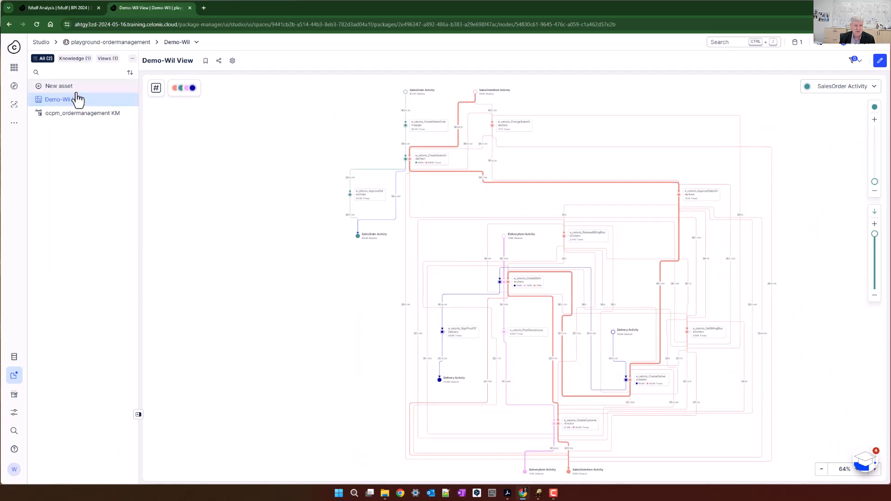
click(67, 85)
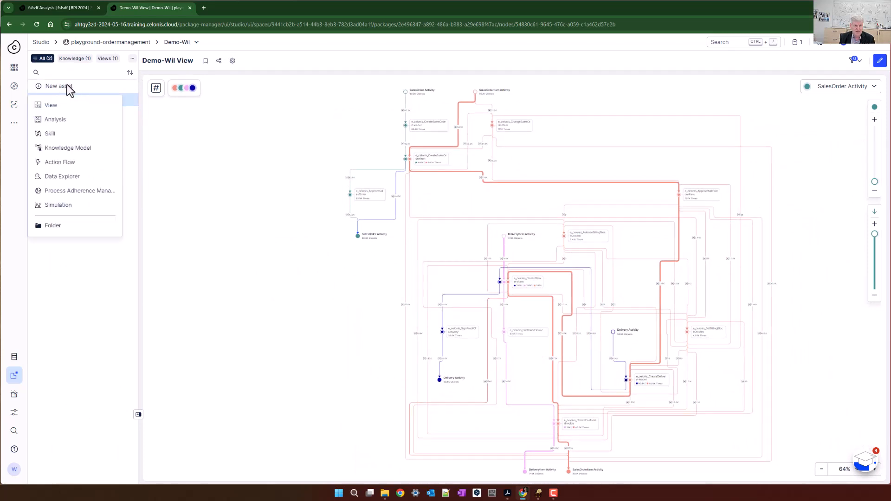
click(89, 191)
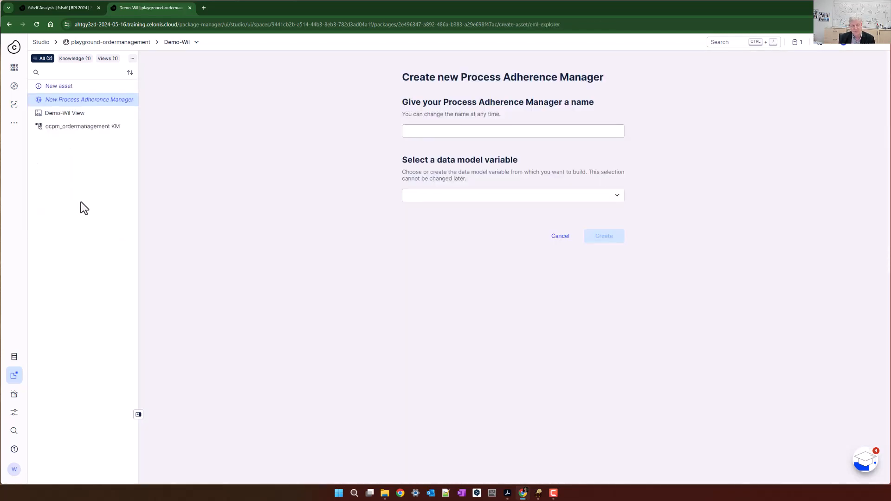
click(444, 134)
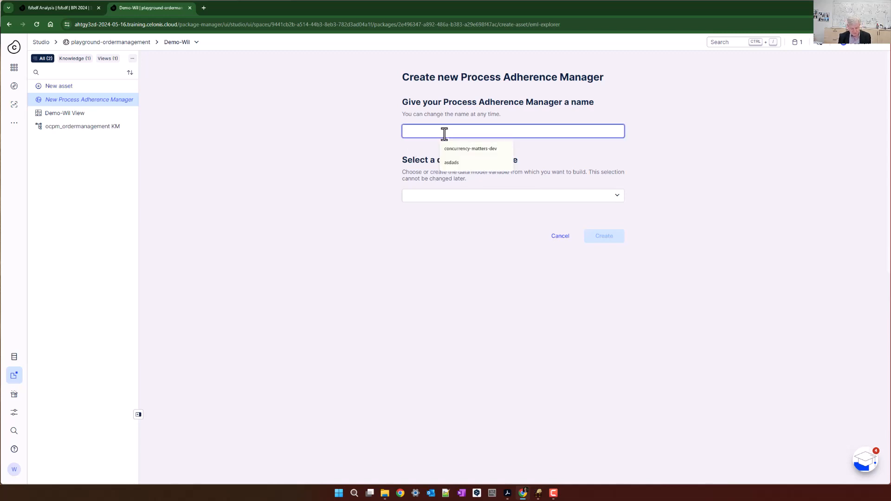
text(A)
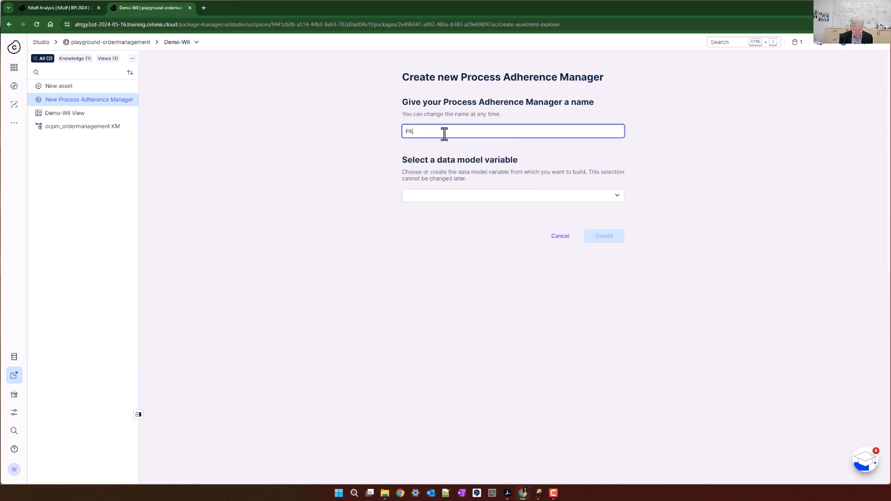
text(M-Wil)
click(617, 195)
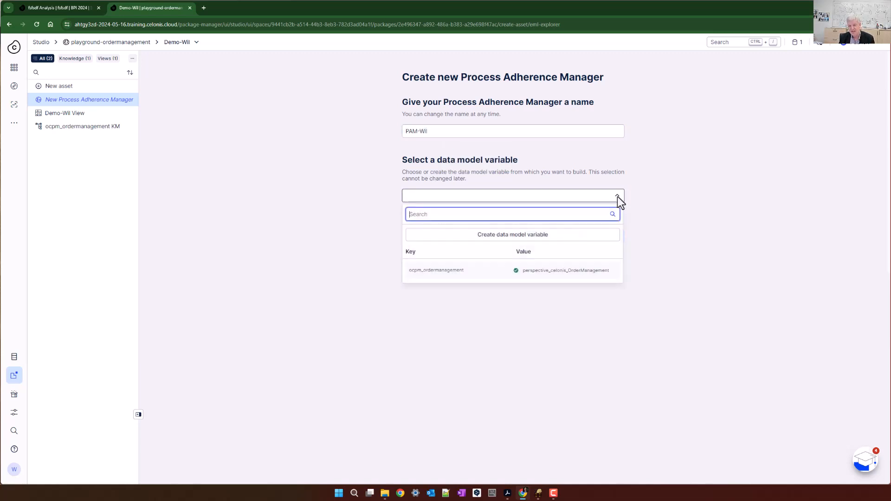
click(496, 273)
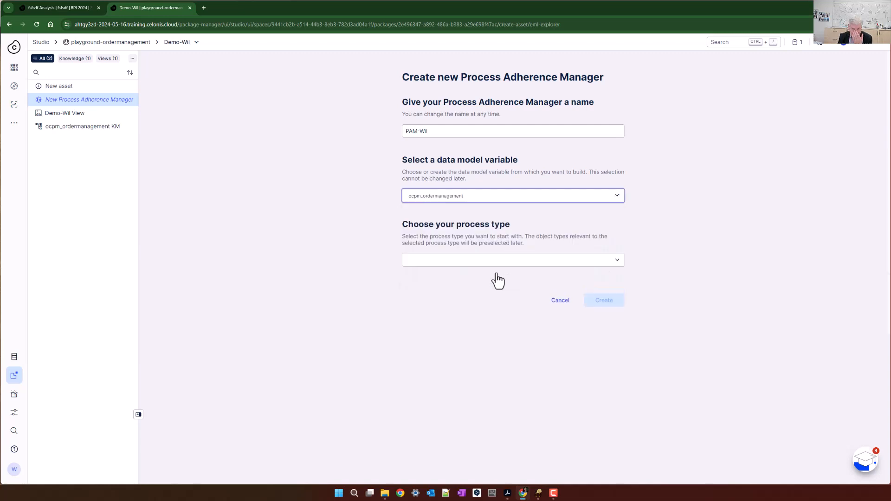
click(615, 261)
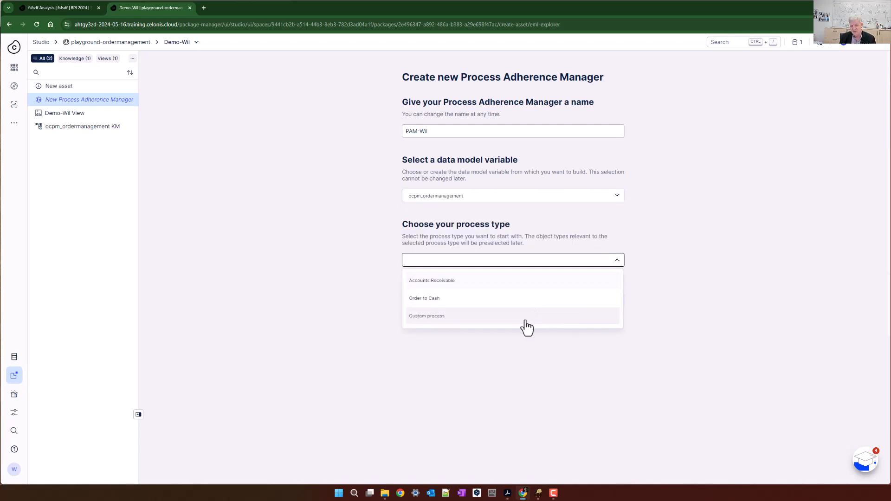
click(527, 328)
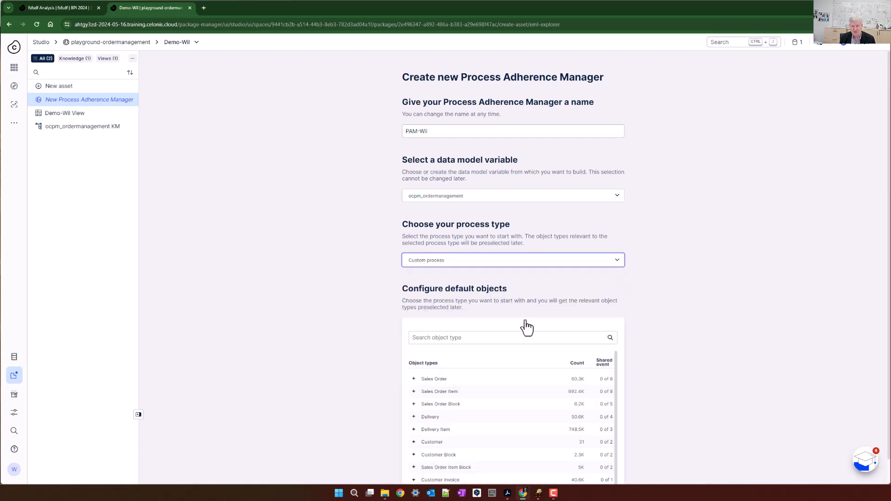
Add Sales Order, Sales Order Item, Delivery and Delivery Item as default objects and create the Process Adherence Manager.
scroll(719, 303, down, 1)
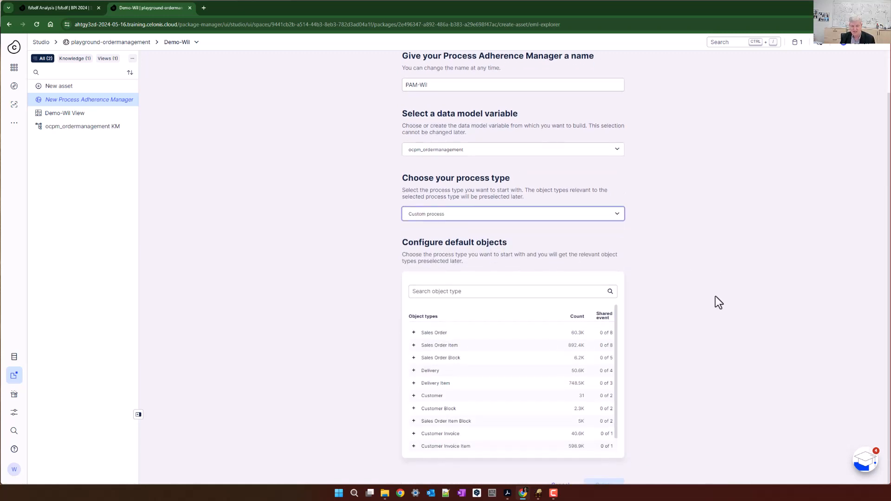
click(428, 337)
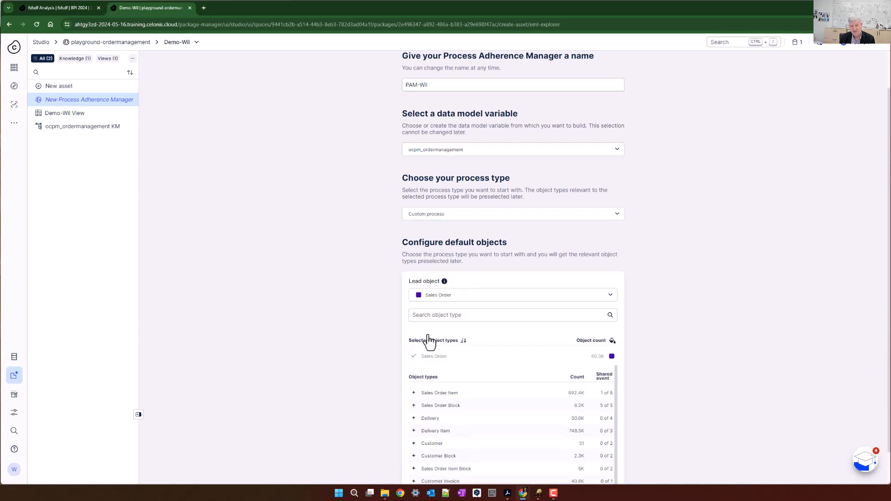
click(431, 396)
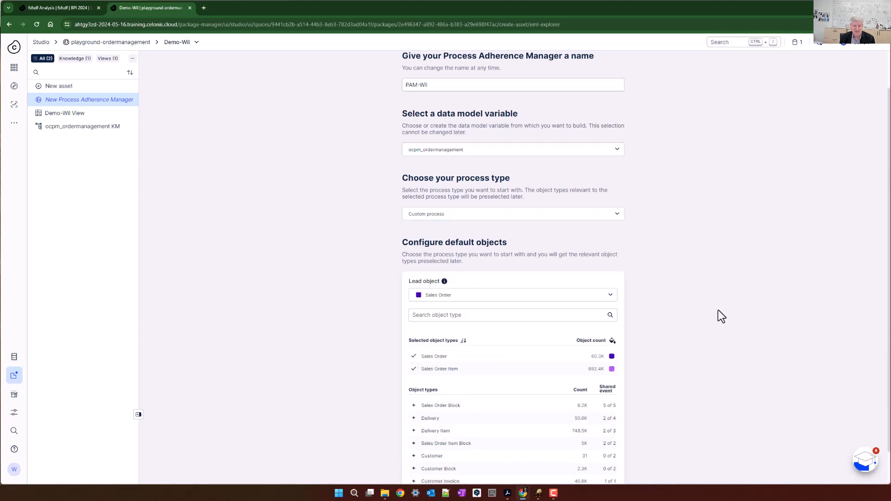
scroll(718, 310, down, 1)
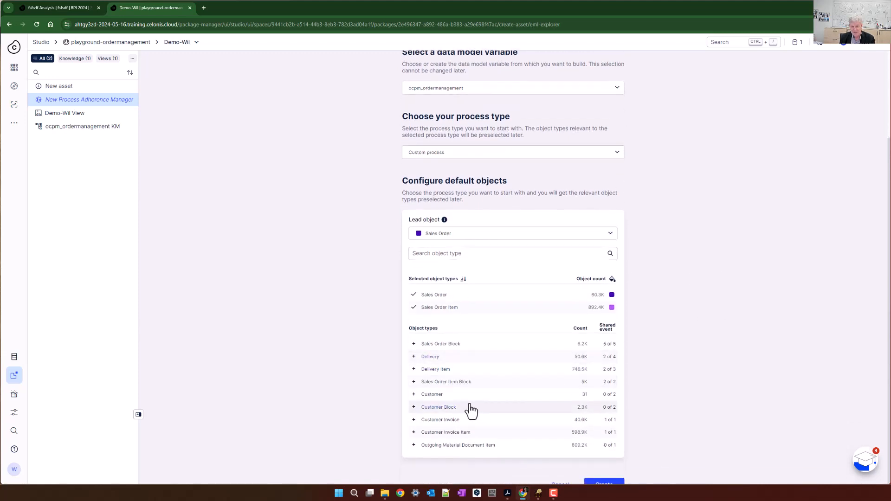
click(429, 357)
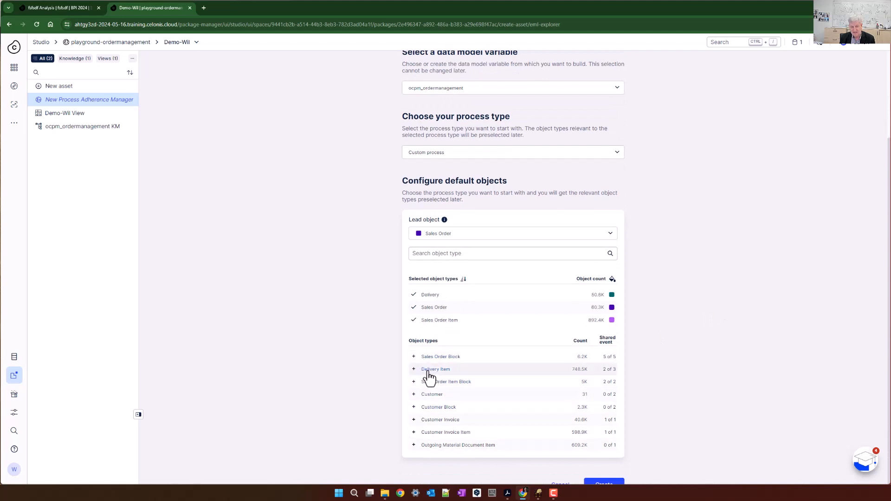
click(497, 374)
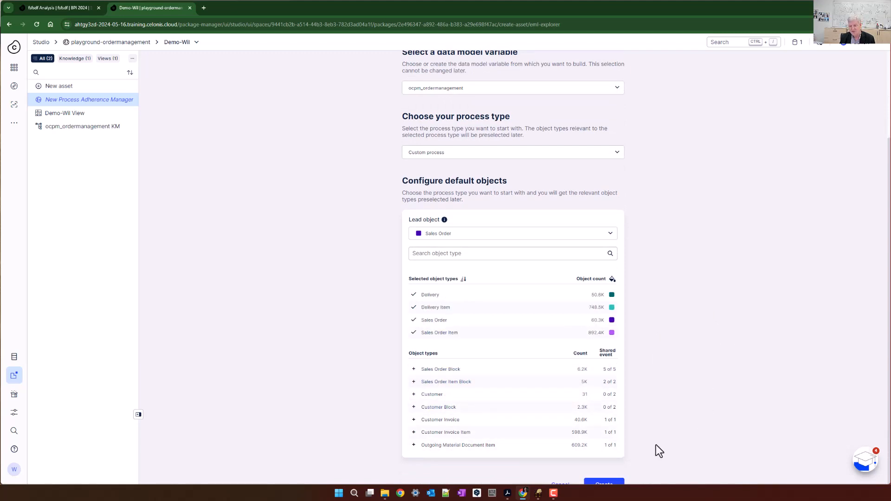
click(608, 484)
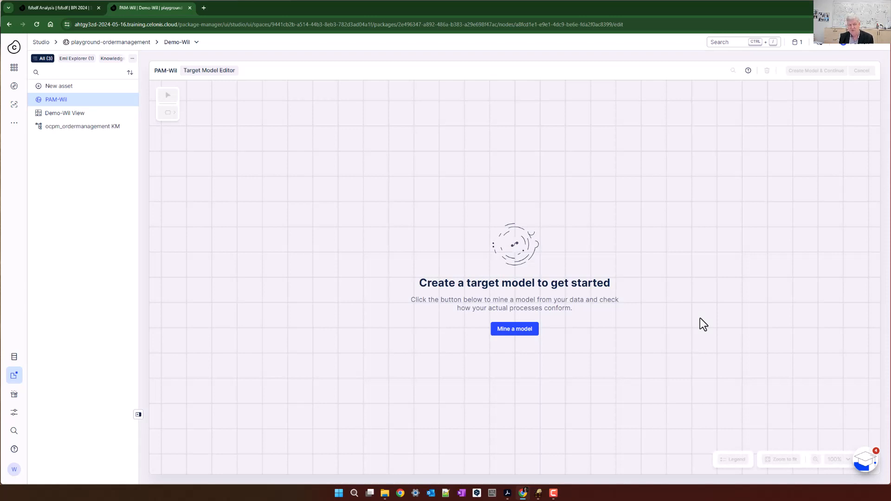
Mine a model from the 10 most frequent variants and create it as the target model.
click(525, 332)
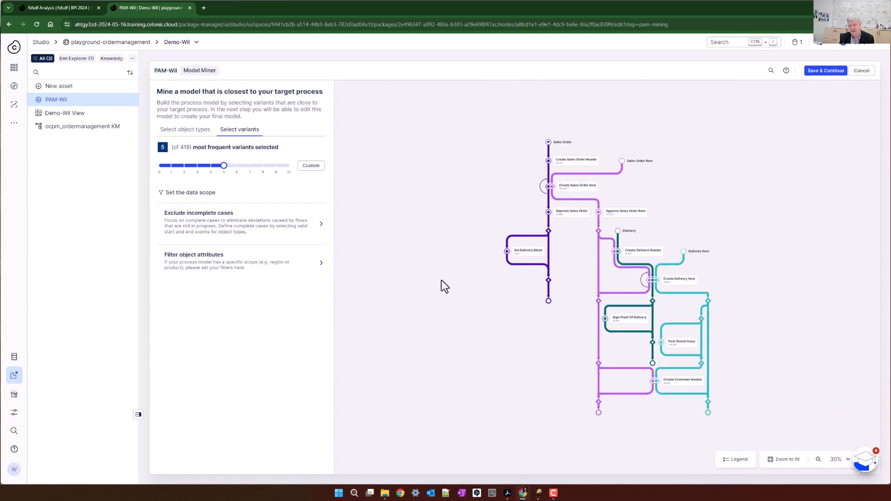
drag(225, 167, 294, 168)
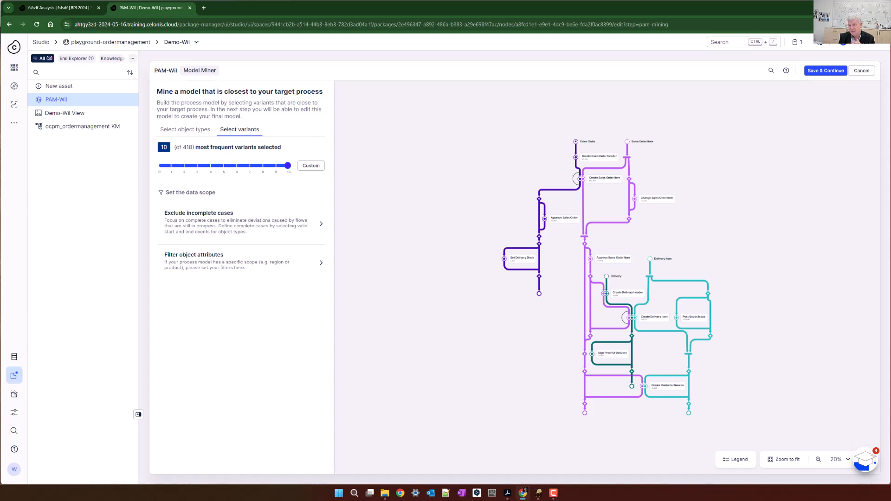
click(841, 73)
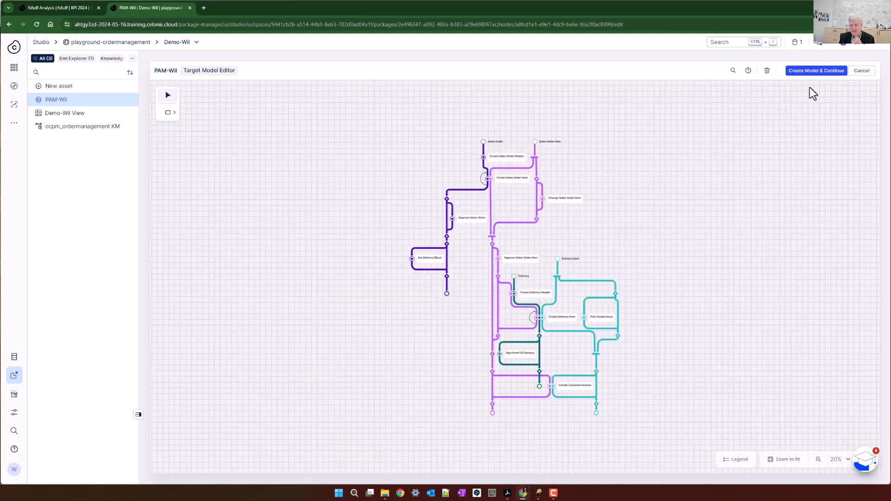
click(819, 72)
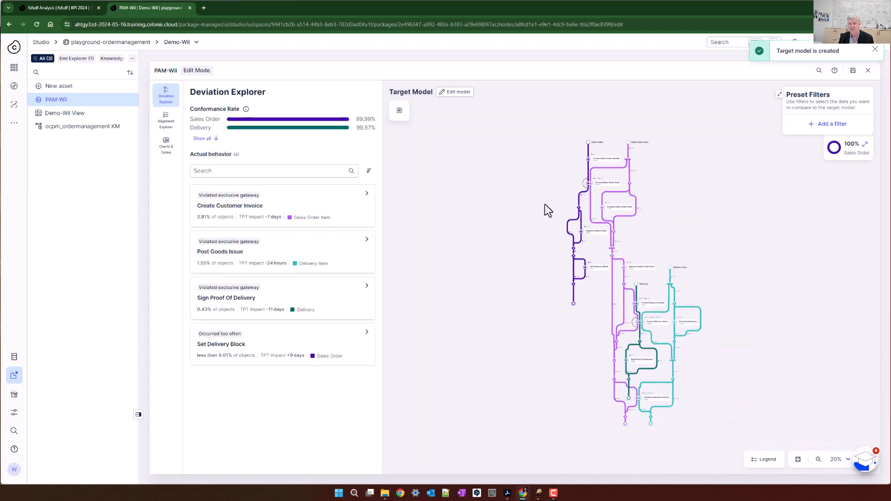
Collapse the asset list and examine the Sales Order and Sales Order Item flows of the target model up close.
click(138, 414)
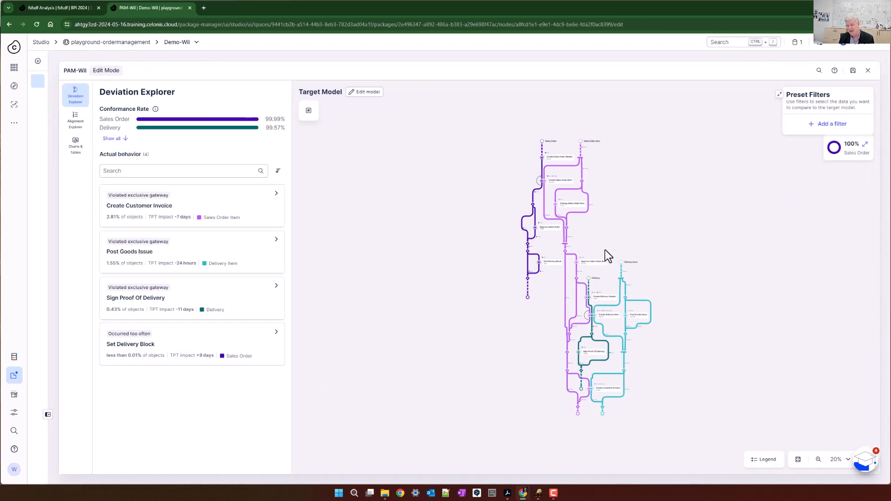
scroll(605, 250, up, 3)
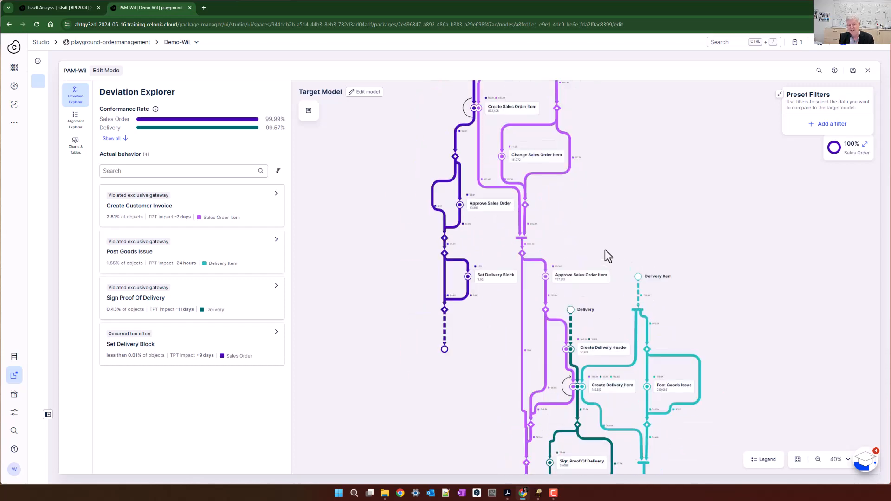
drag(610, 203, 637, 289)
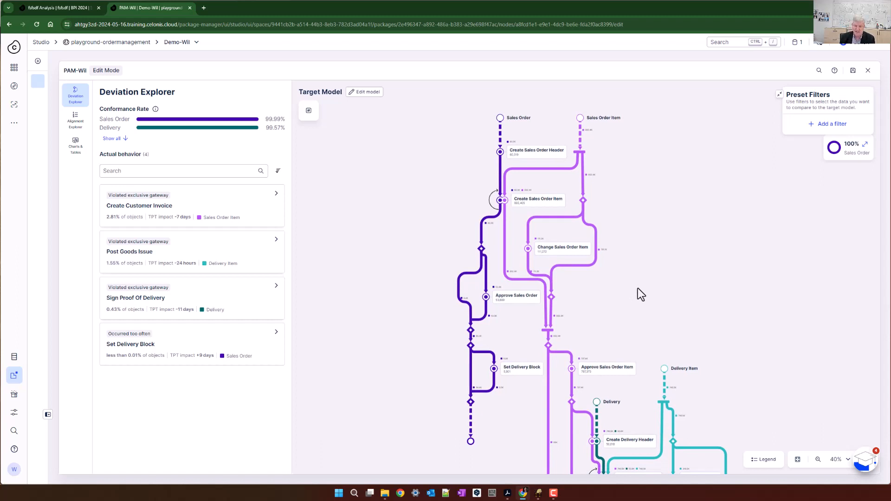
Examine the target model's Delivery and Delivery Item flows through to Create Customer Invoice, and the Sales Order and Sales Order Item branches.
drag(622, 310, 594, 208)
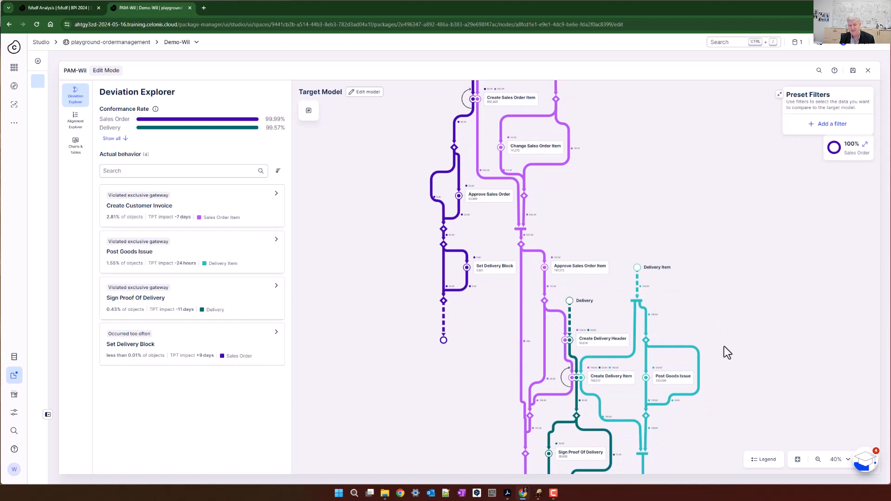
drag(727, 353, 743, 213)
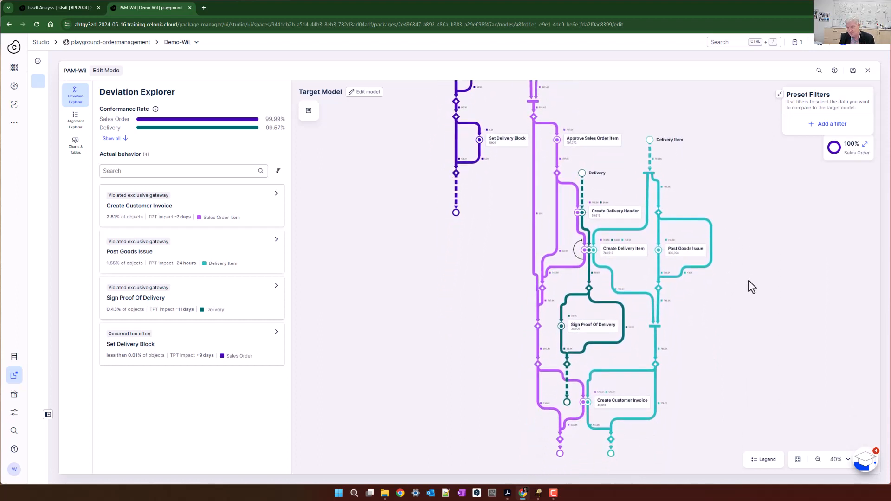
drag(749, 271, 749, 329)
drag(664, 231, 687, 243)
scroll(664, 278, up, 1)
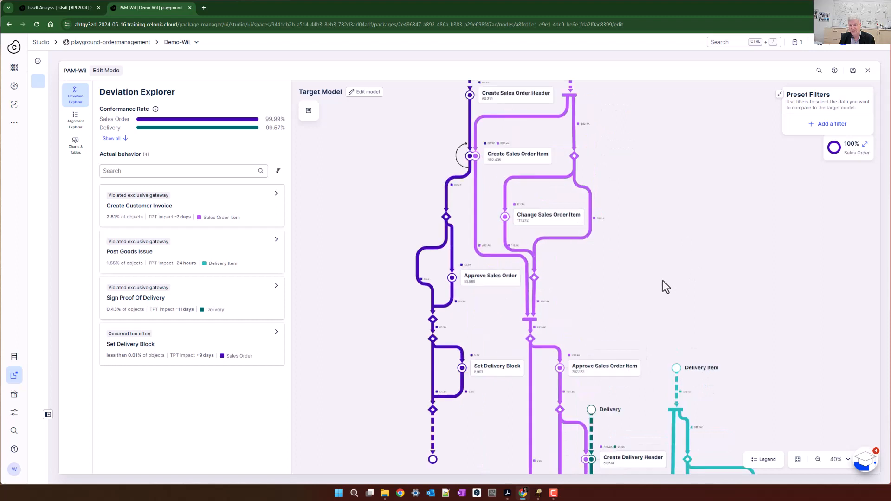
drag(639, 284, 670, 342)
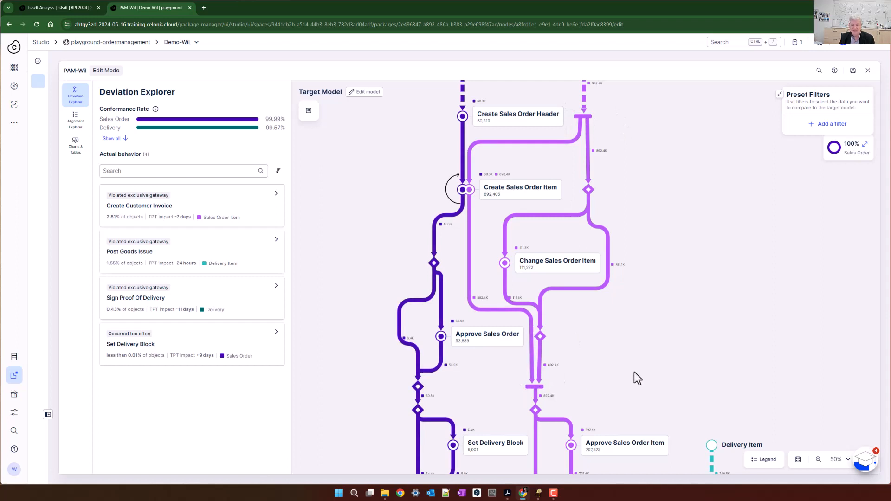
drag(637, 378, 633, 302)
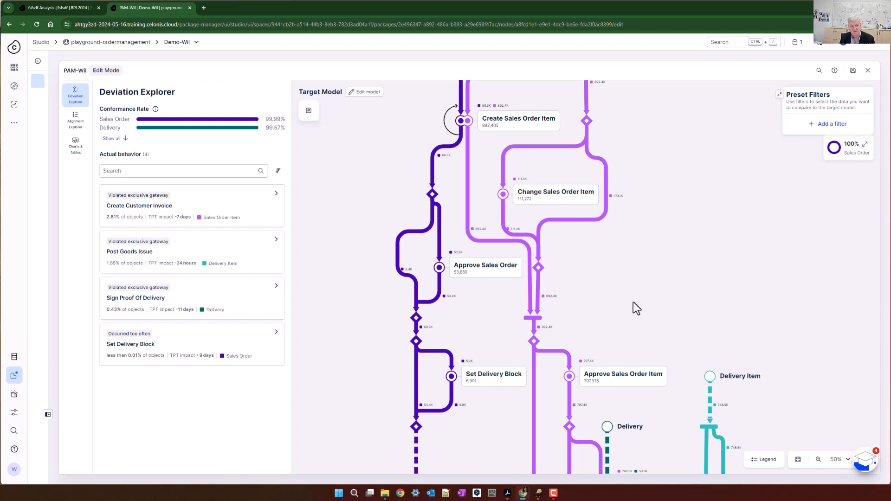
Show the conformance rates of all object types and open the Alignment Explorer for the Sales Order deviations.
click(112, 138)
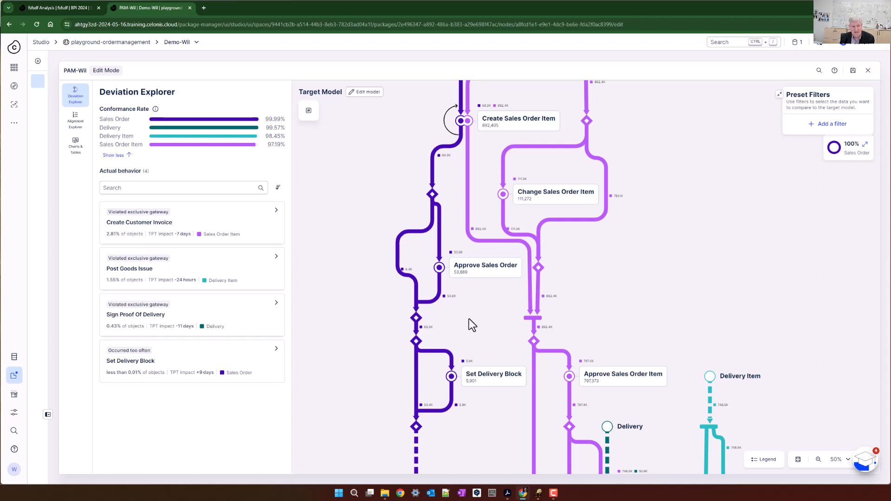
click(75, 126)
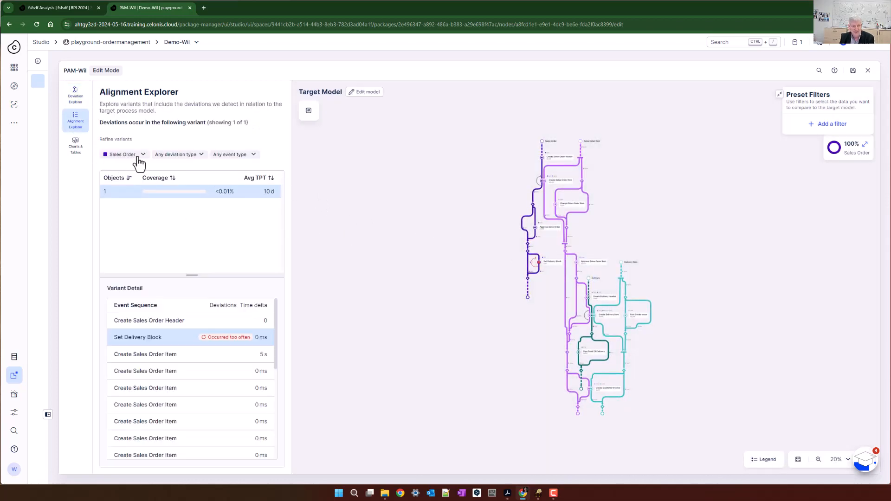
click(122, 155)
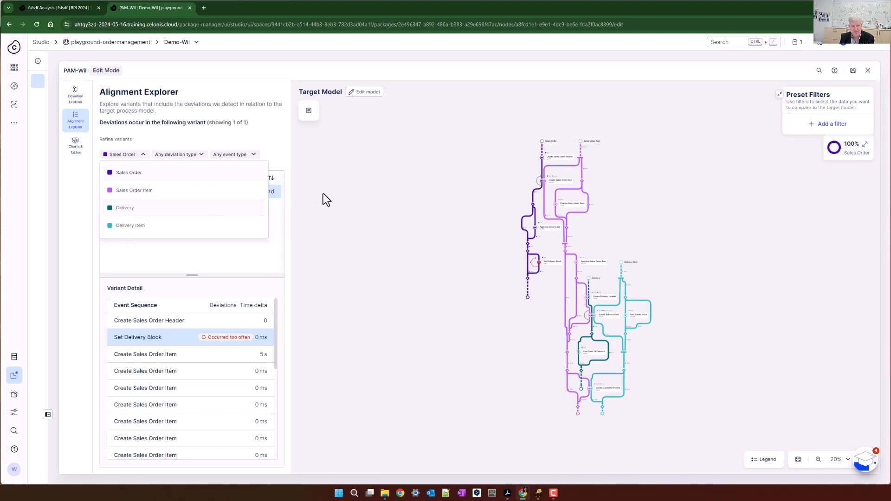
click(360, 226)
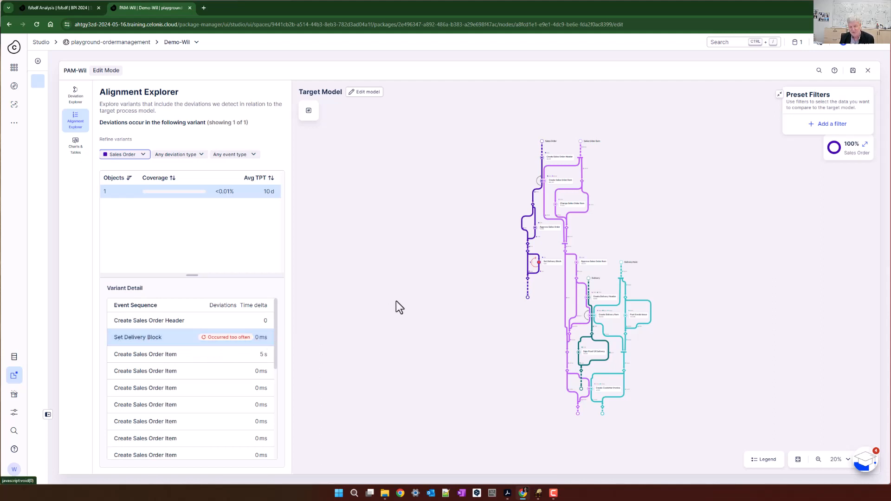
Locate the Set Delivery Block deviation of the Sales Order variant in the target model.
scroll(483, 283, up, 3)
drag(517, 241, 396, 366)
scroll(517, 344, up, 1)
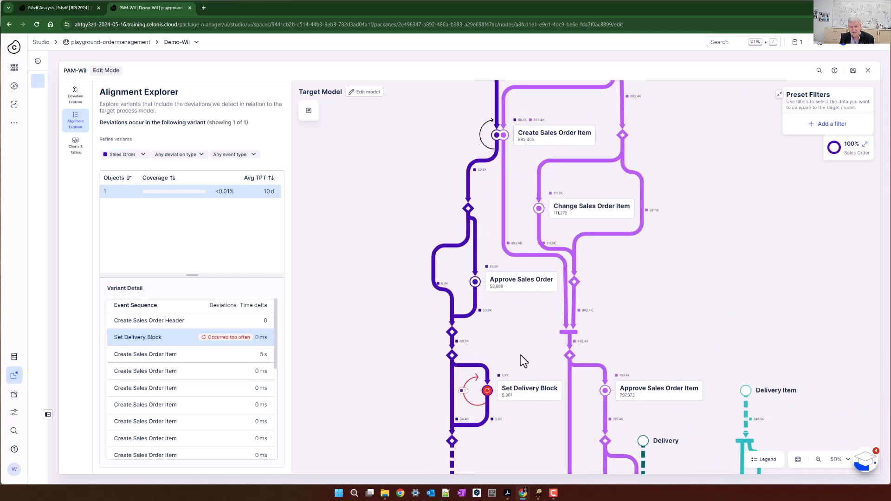
drag(520, 355, 479, 357)
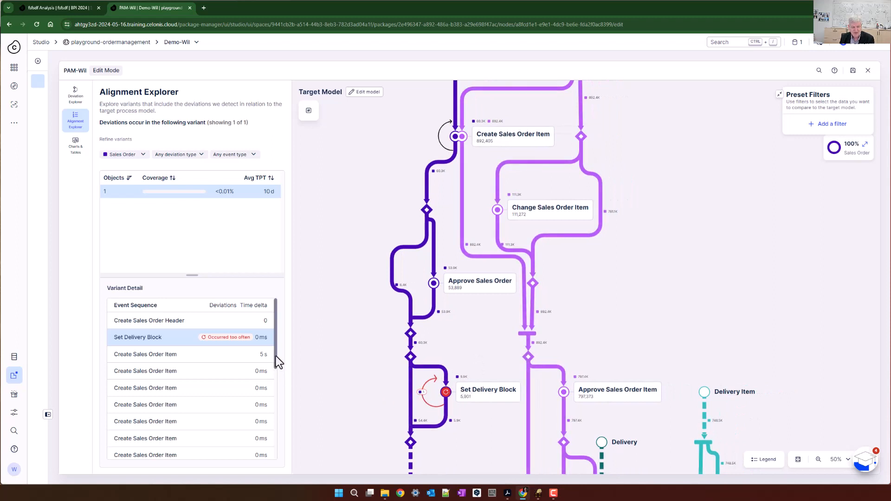
Compare the complete event sequence of the deviating Sales Order variant with the Sales Order flow in the target model.
mouse_move(275, 356)
mouse_down()
mouse_move(284, 445)
mouse_move(285, 342)
mouse_up()
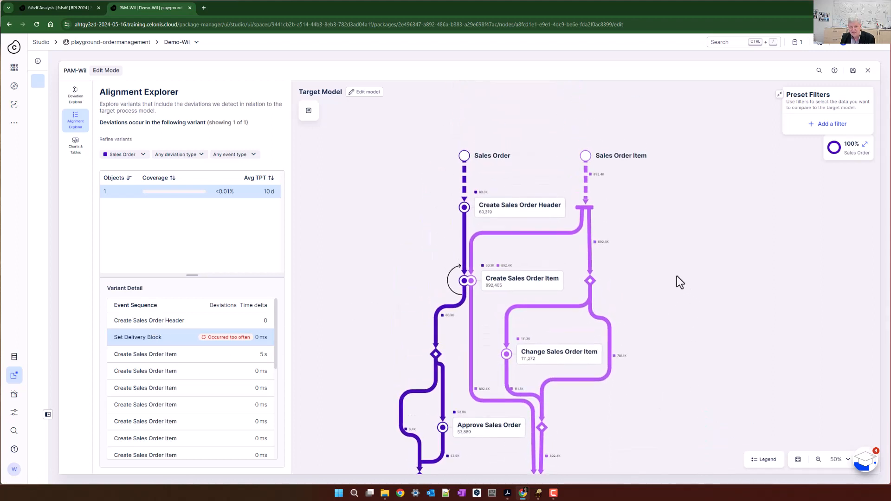
drag(676, 276, 698, 248)
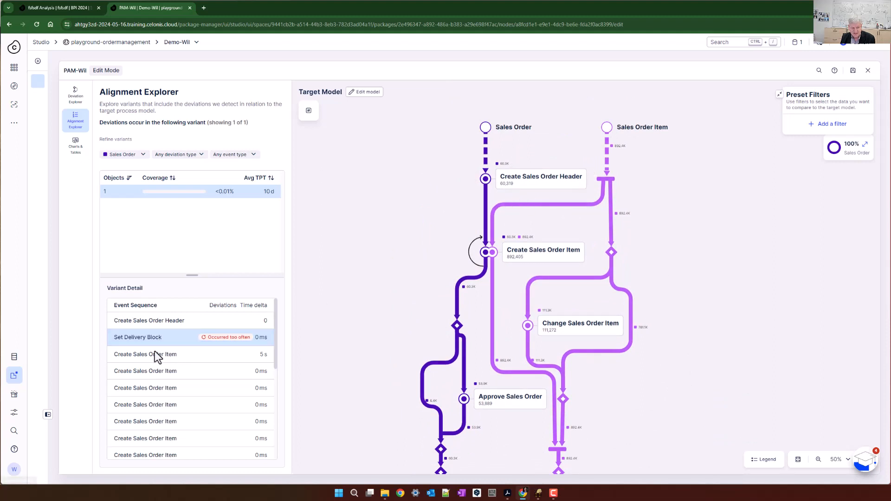
drag(397, 354, 393, 193)
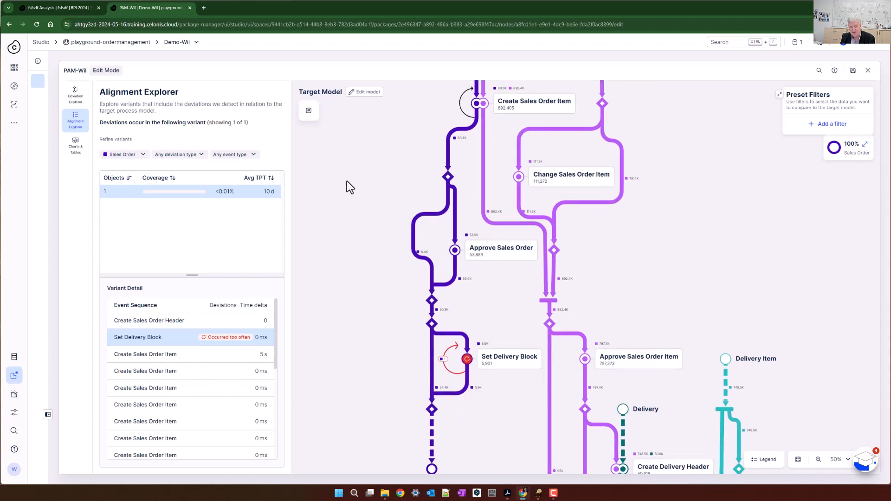
drag(346, 189, 327, 290)
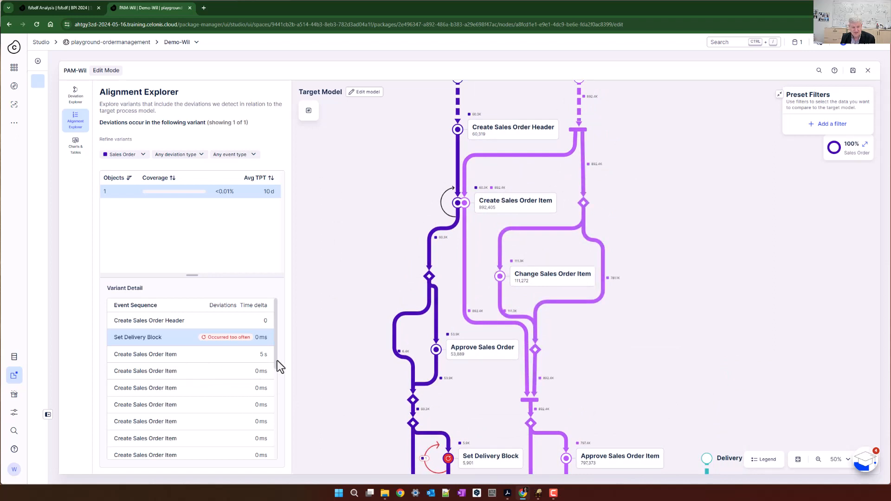
drag(277, 350, 272, 389)
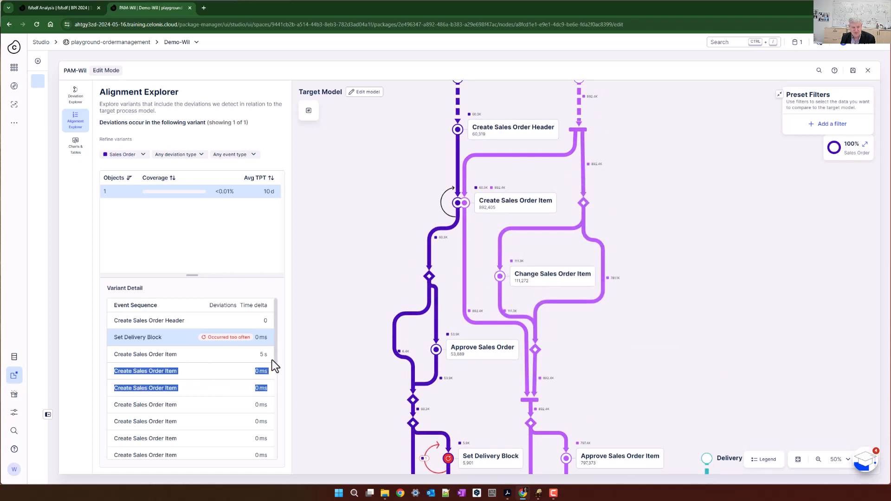
drag(276, 356, 283, 456)
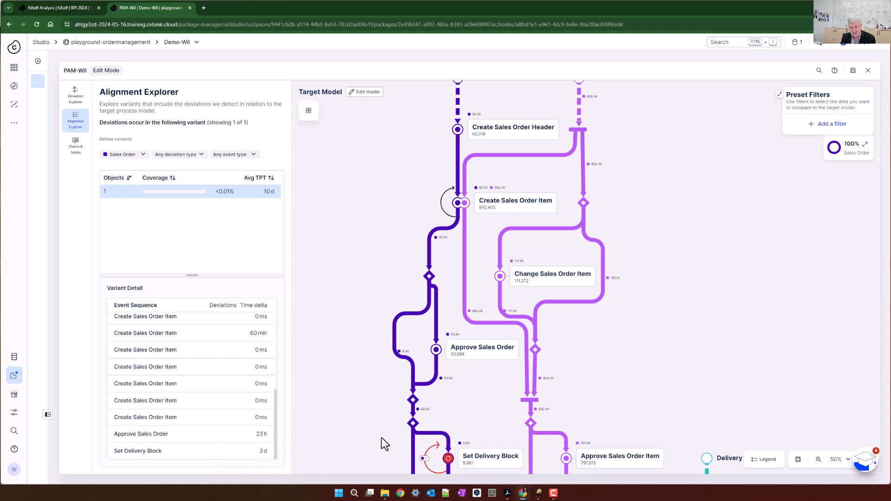
drag(381, 438, 375, 297)
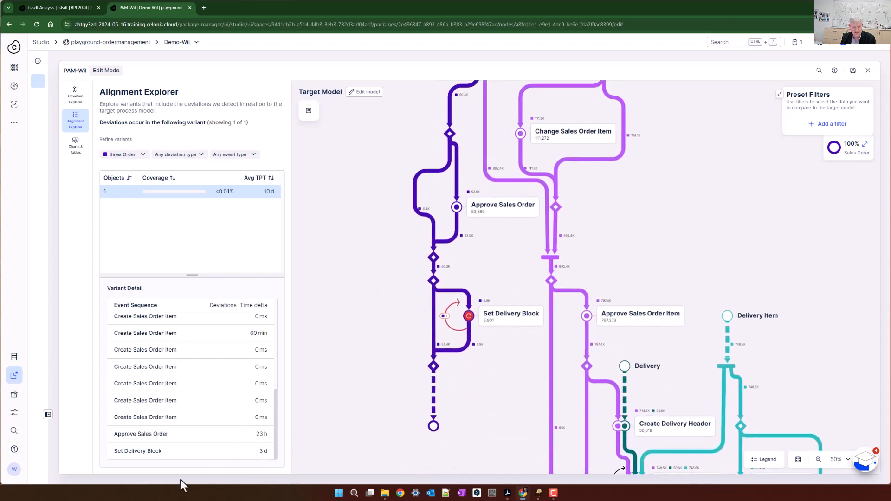
drag(276, 421, 280, 313)
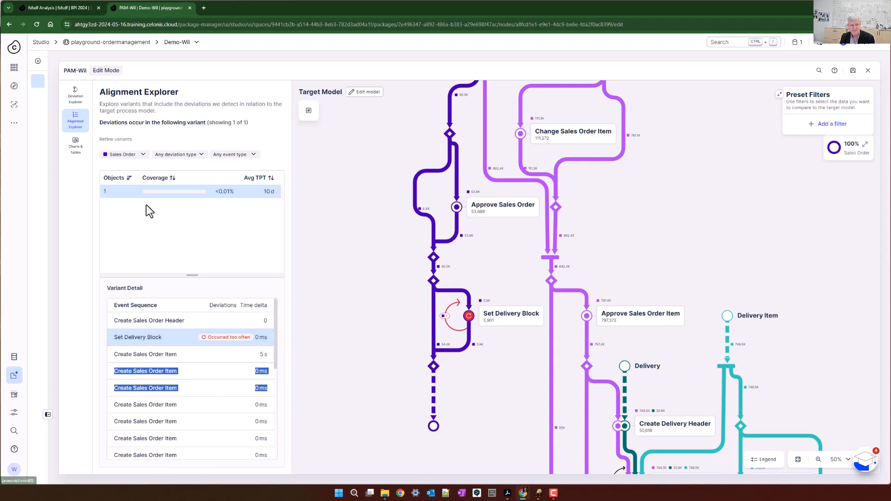
Switch the deviating variants to Sales Order Item and locate the violated exclusive gateway at Create Customer Invoice in the model.
click(137, 157)
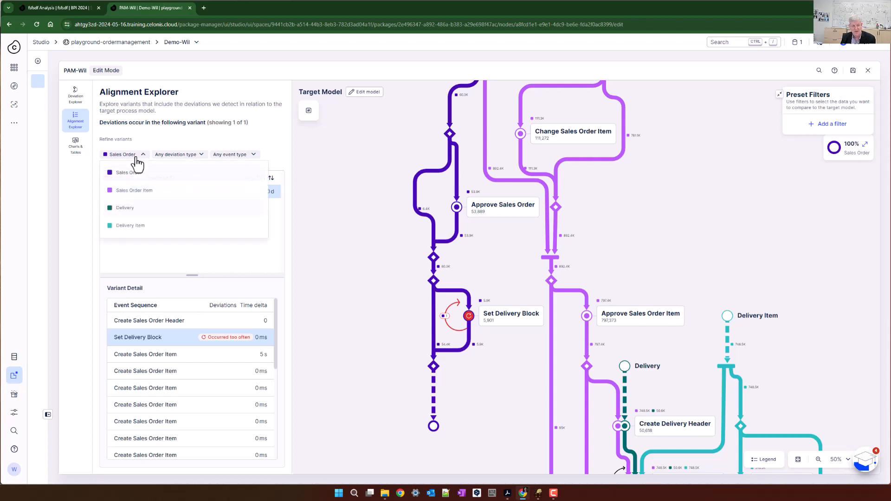
click(136, 192)
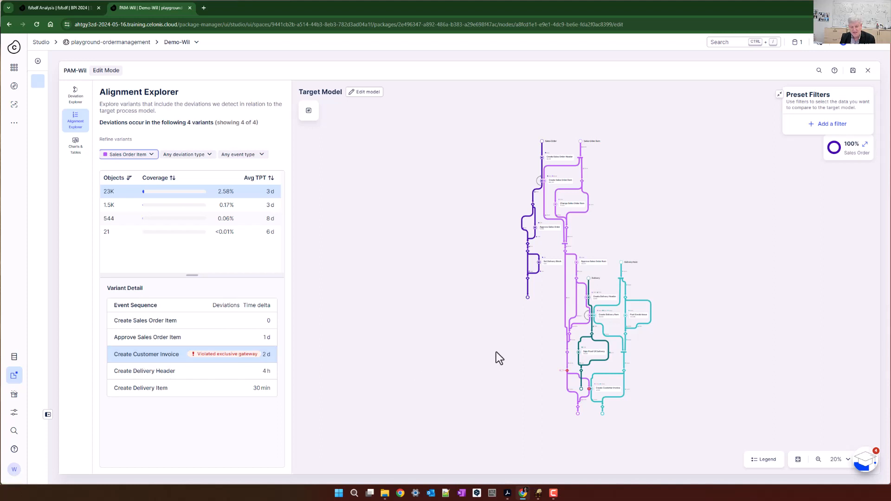
scroll(534, 344, up, 5)
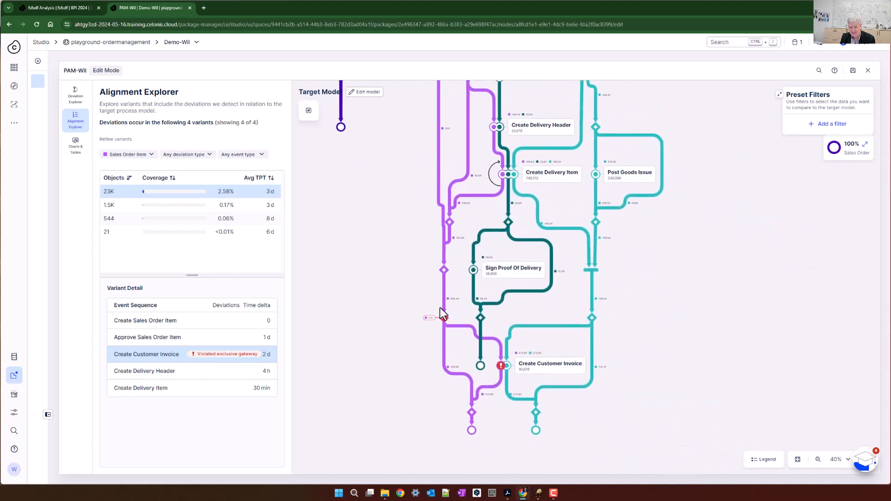
scroll(562, 328, up, 1)
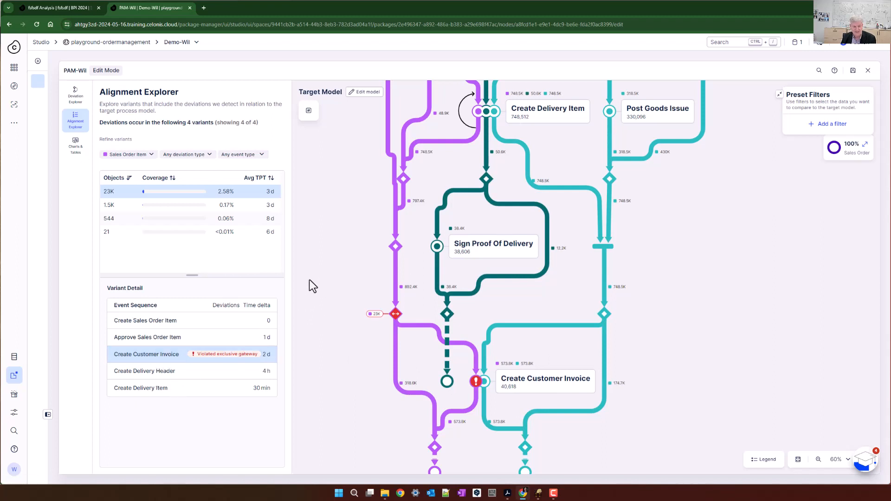
Trace the selected Sales Order Item variant through the target model, from order item approval through the delivery events to Create Customer Invoice.
scroll(316, 278, up, 5)
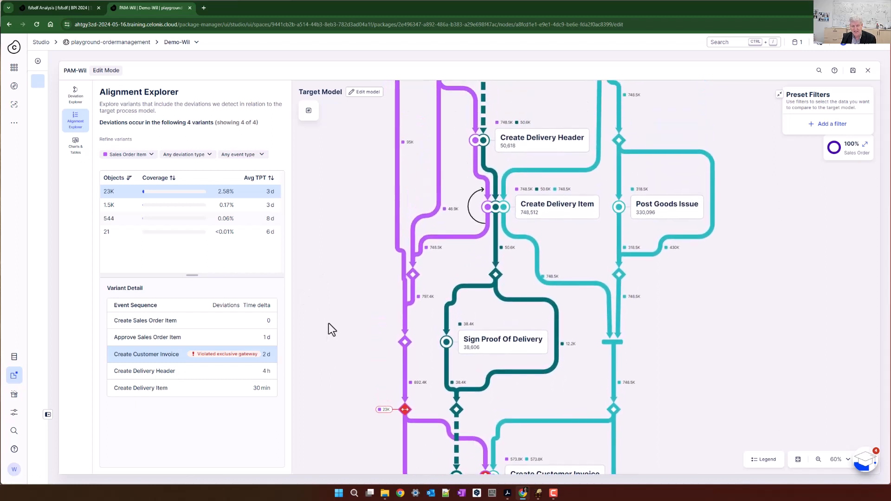
drag(338, 325, 344, 246)
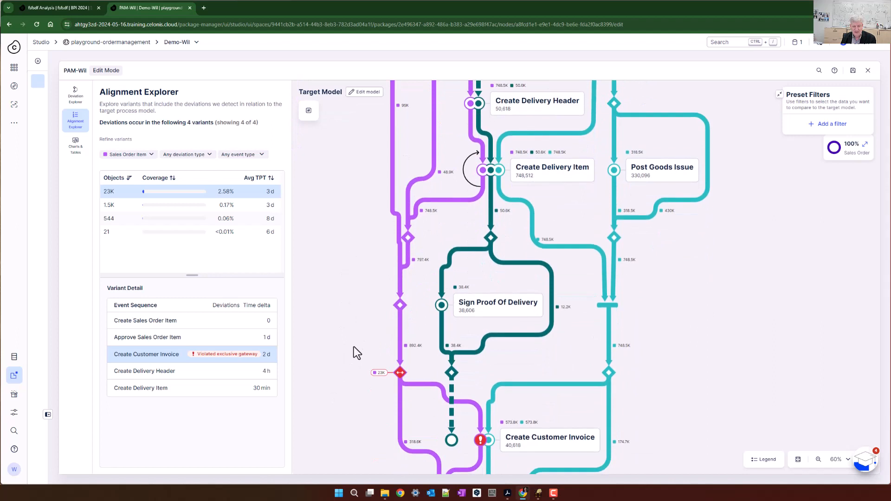
drag(354, 352, 341, 292)
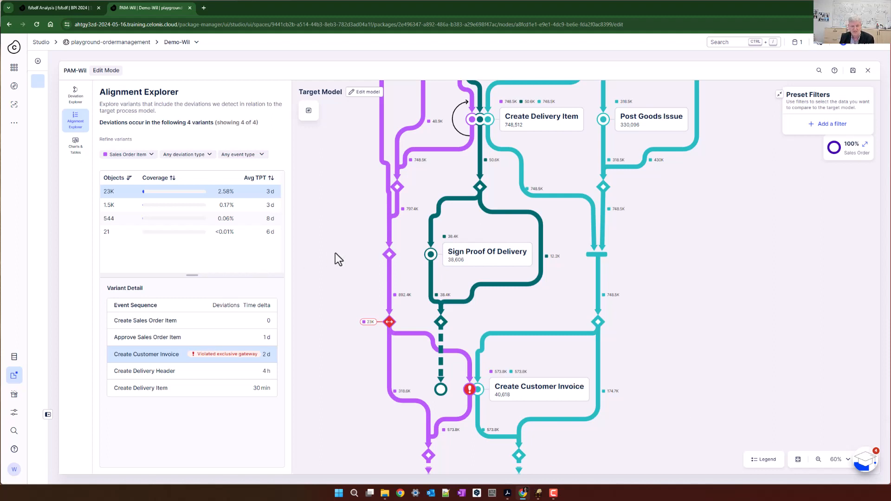
drag(358, 245, 365, 362)
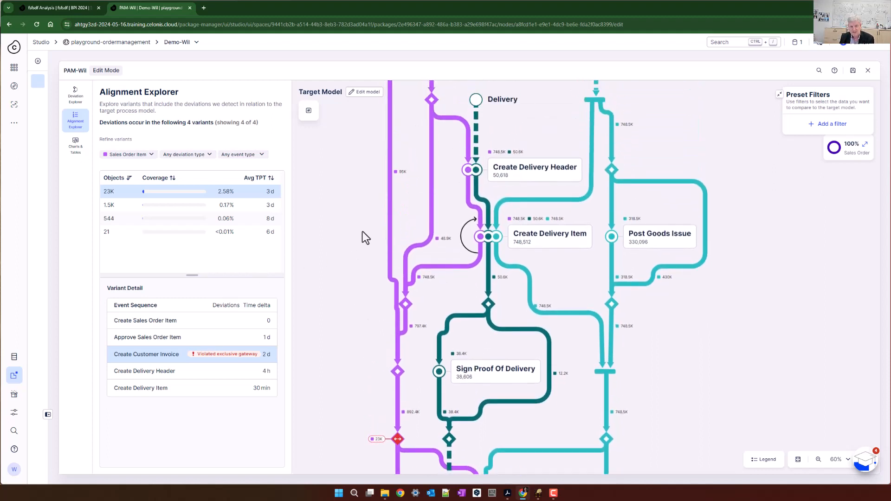
drag(365, 238, 362, 317)
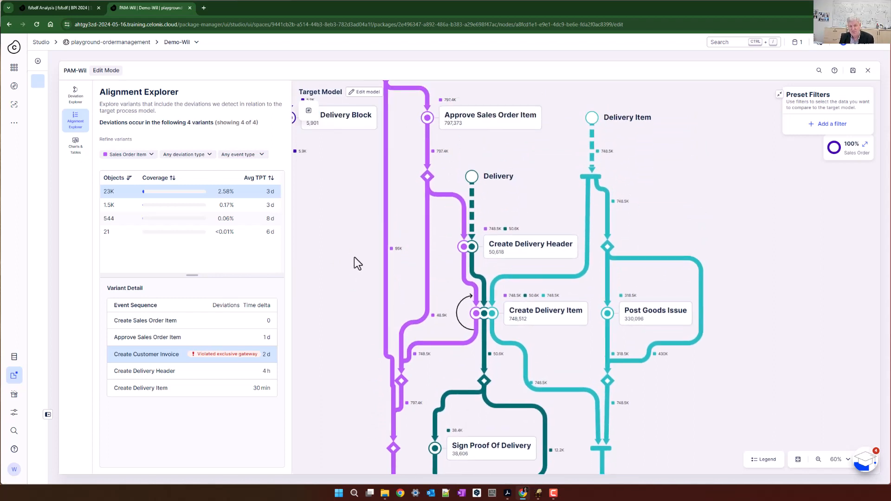
drag(354, 257, 476, 394)
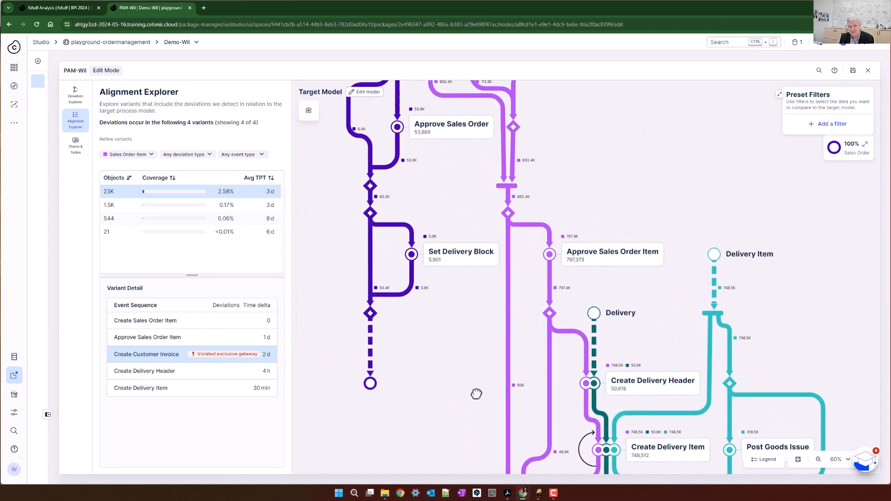
Measure the throughput time from Create Sales Order Header to Create Customer Invoice in the target model.
scroll(460, 349, down, 5)
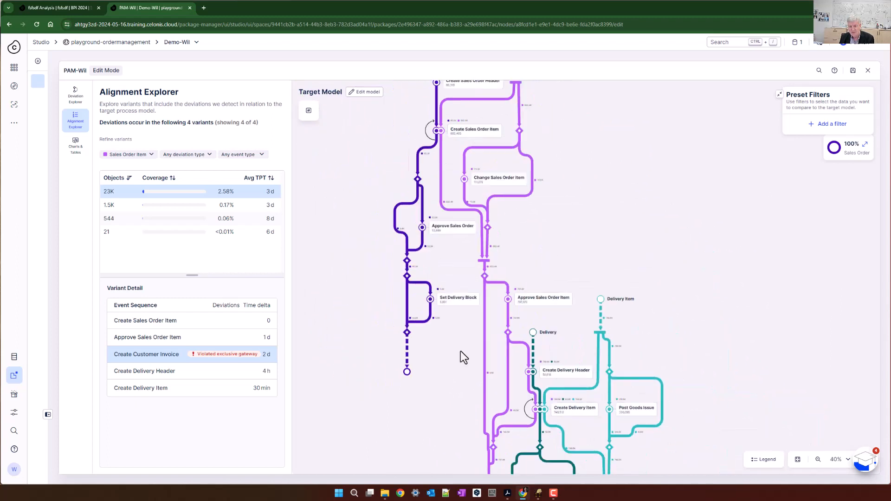
drag(458, 364, 444, 299)
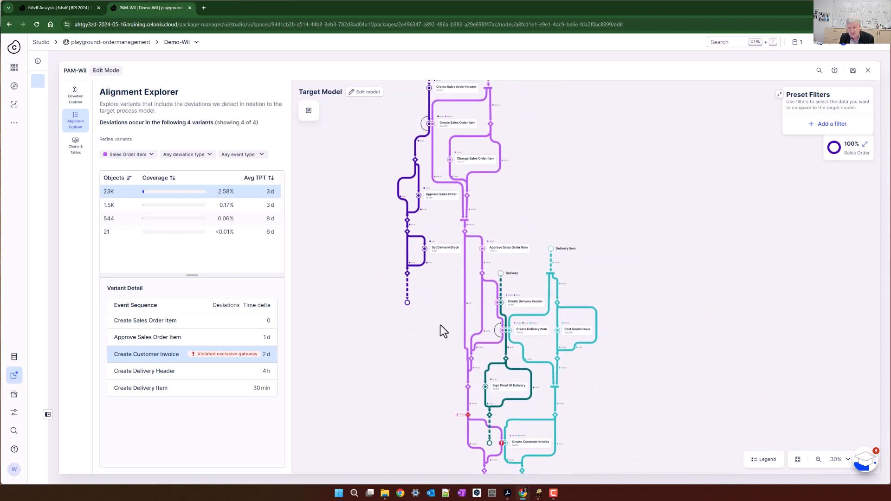
mouse_move(668, 360)
mouse_down()
mouse_move(674, 328)
mouse_move(674, 361)
mouse_up()
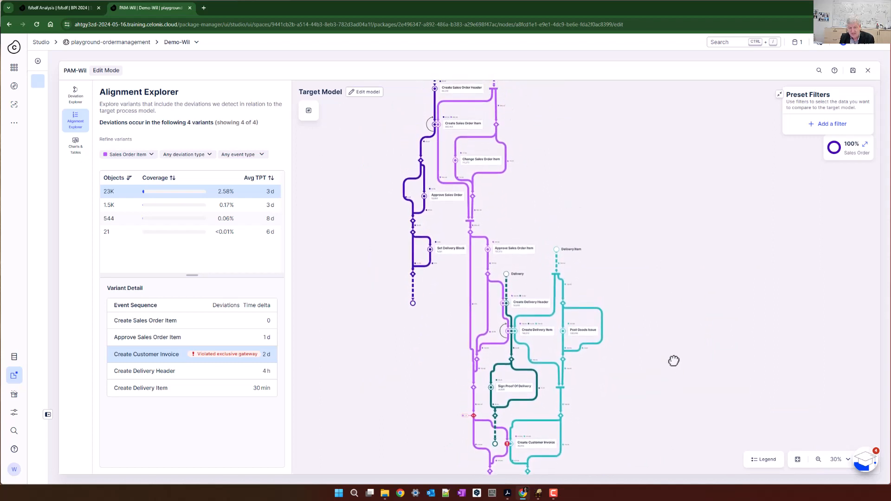
scroll(412, 352, up, 3)
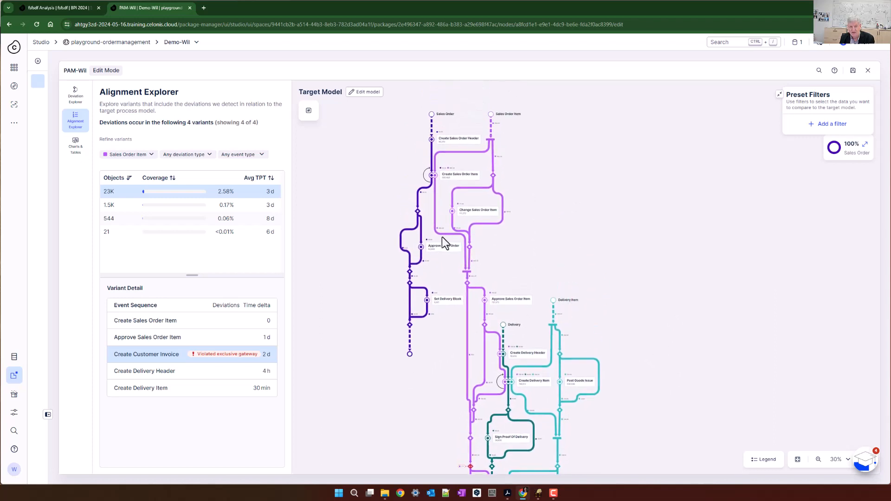
right_click(442, 142)
click(463, 163)
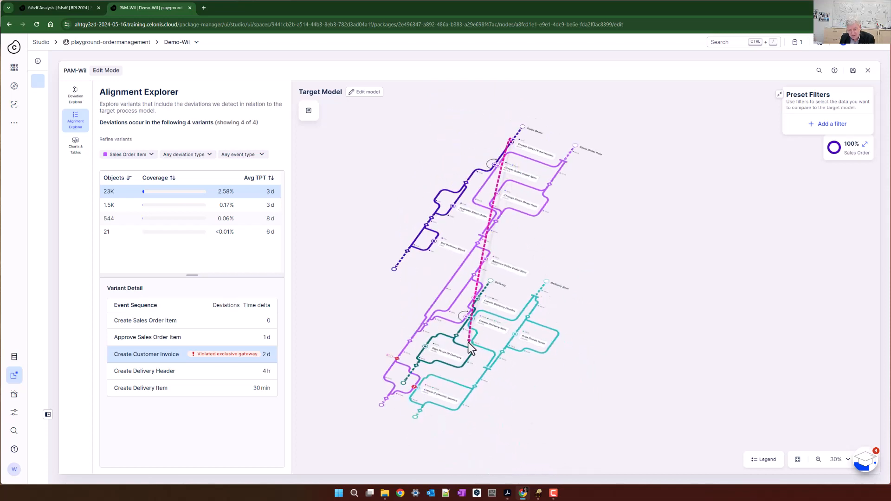
click(428, 396)
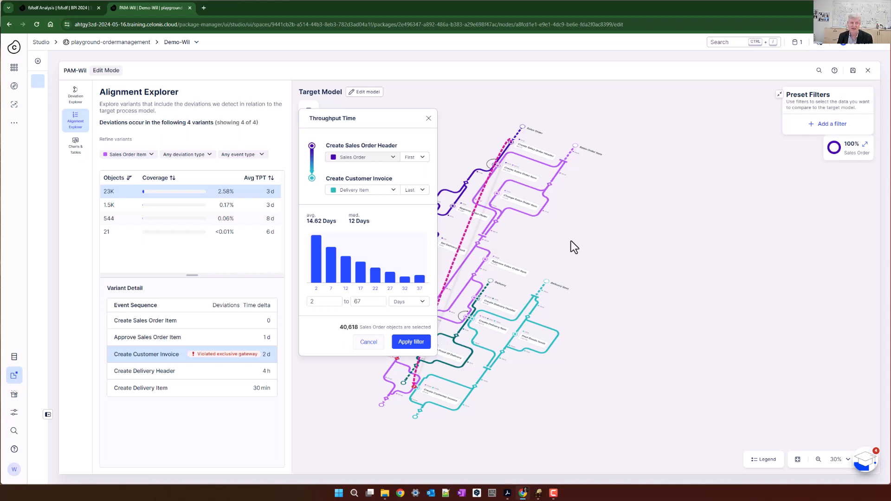
Close the throughput time measurement and open the BPI 2024 space in the other Studio session.
click(581, 253)
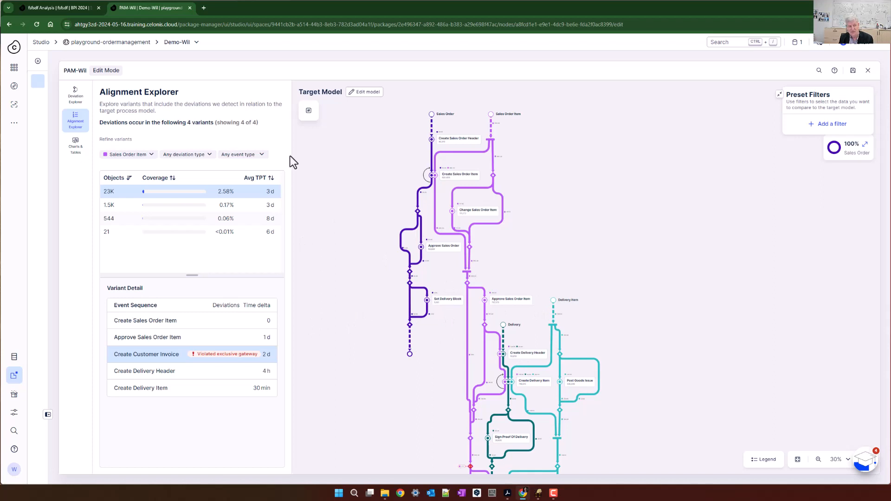
click(62, 8)
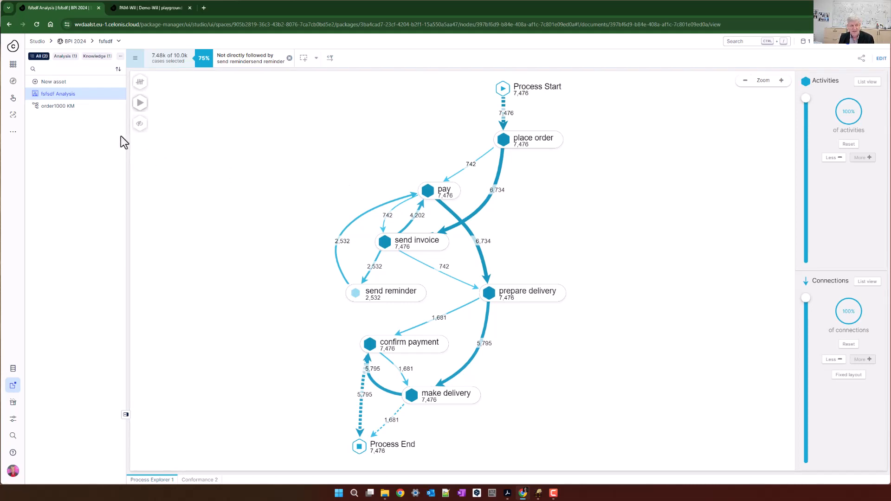
click(76, 41)
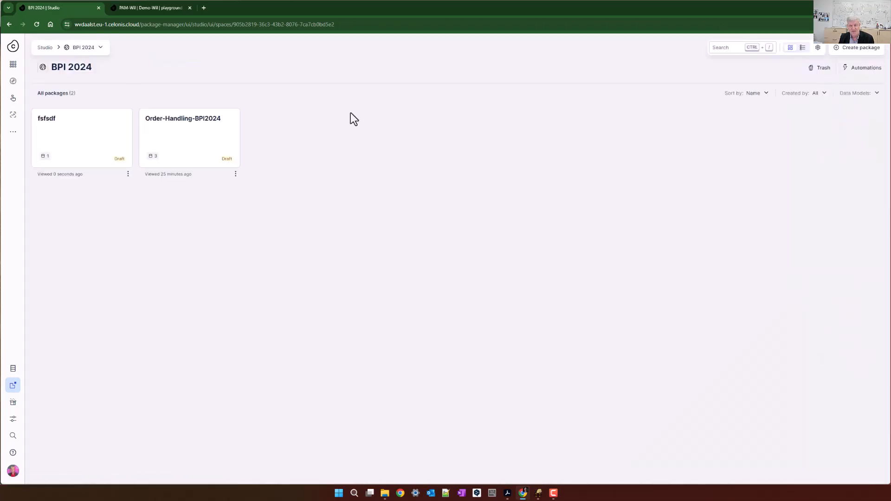
Create a package named Demo-Wil with Analysis as its initial content and order1000 as its data model.
click(858, 48)
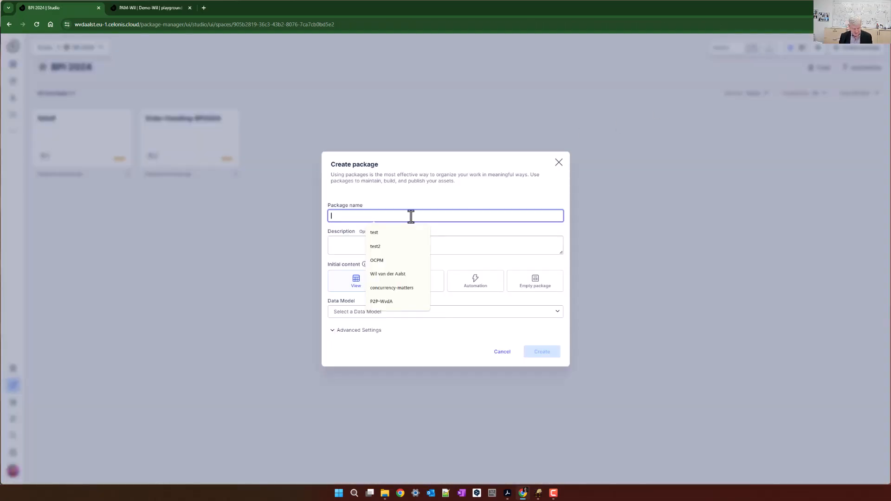
text(Demo-)
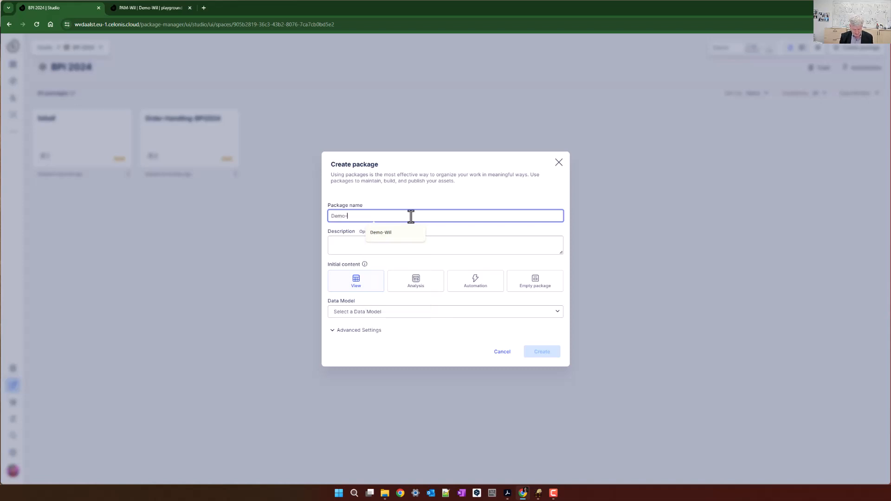
text(Wil)
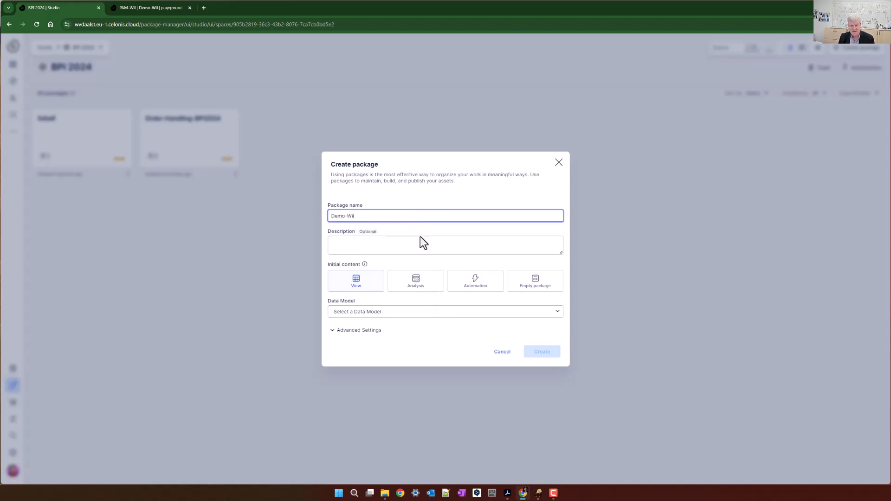
click(413, 288)
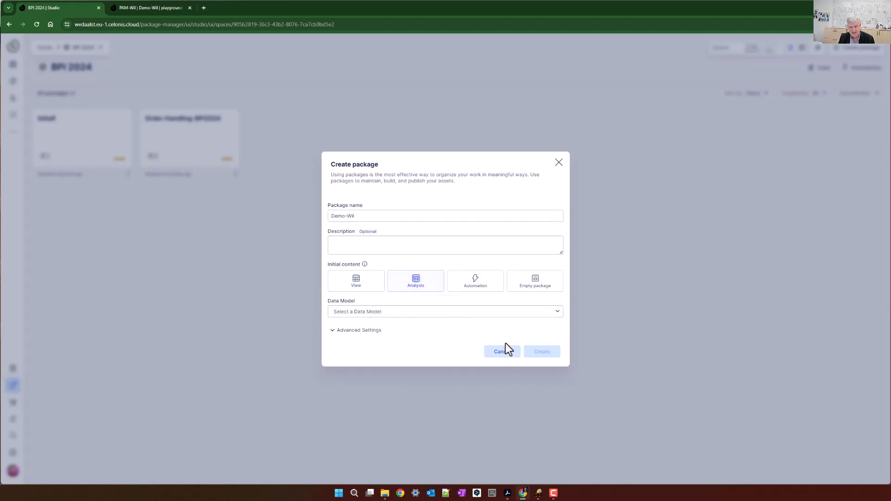
click(493, 314)
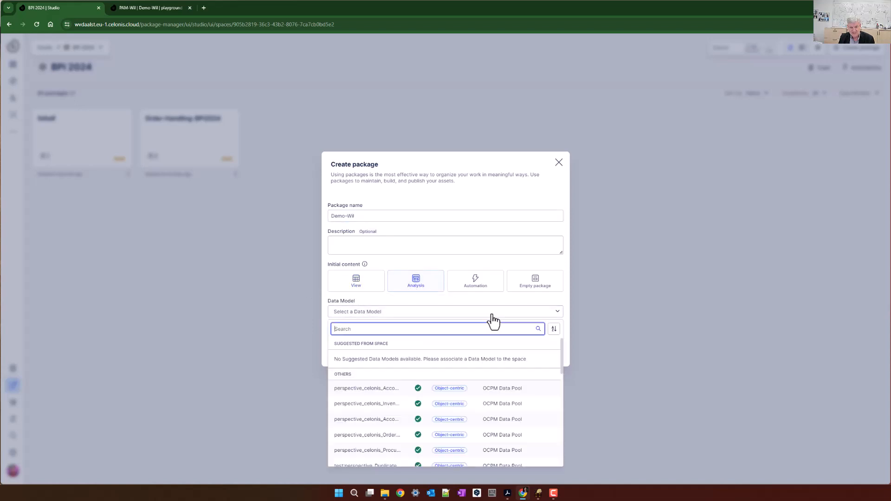
scroll(473, 376, down, 5)
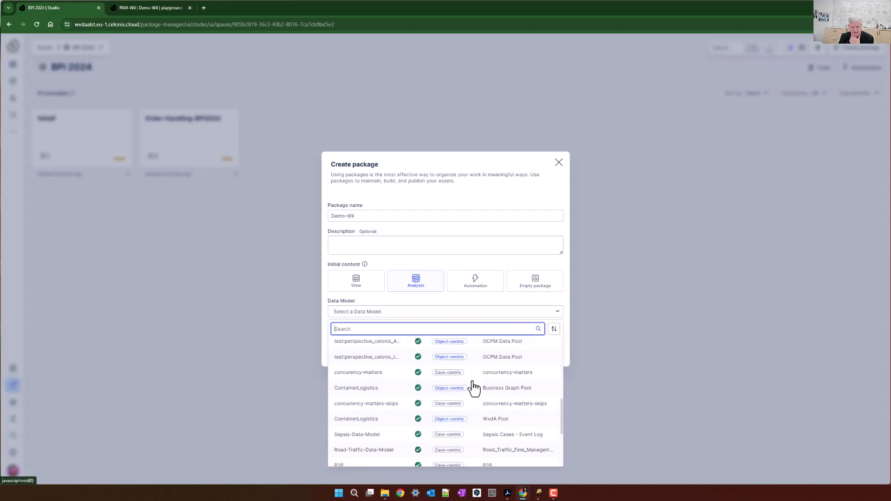
scroll(473, 387, down, 3)
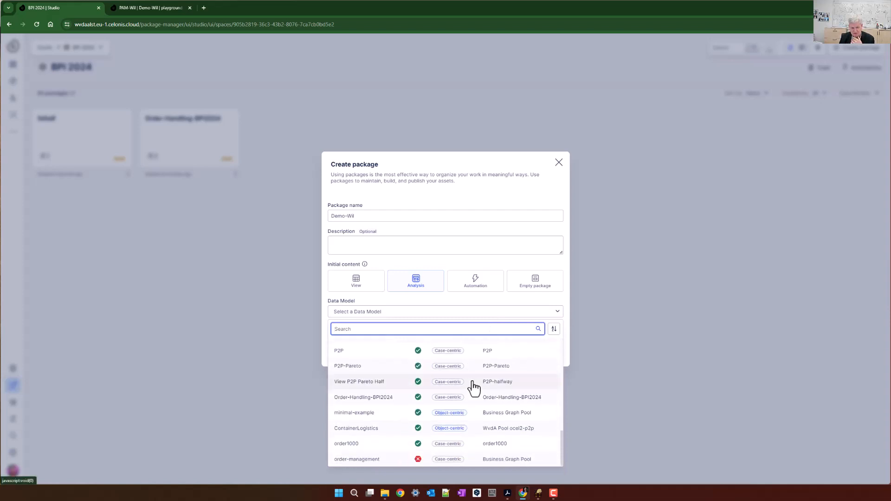
click(355, 446)
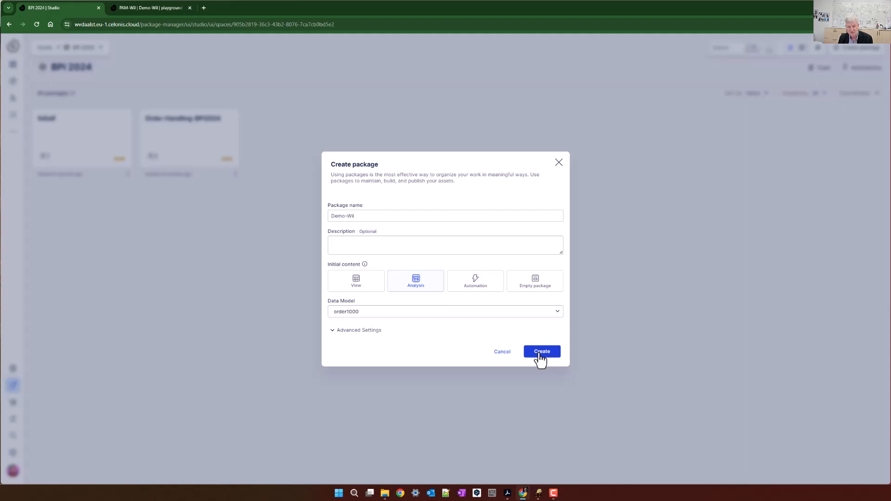
click(540, 353)
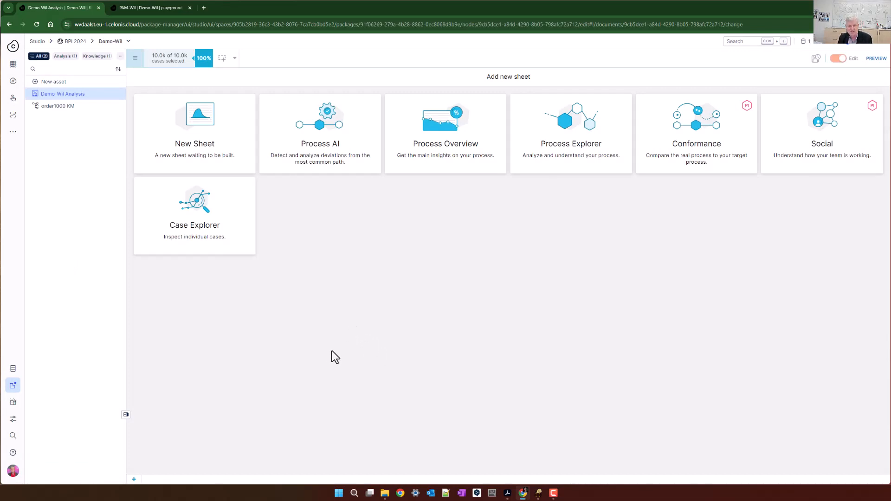
Add a Process Explorer sheet to the analysis and show 100% of the activities and connections.
click(581, 136)
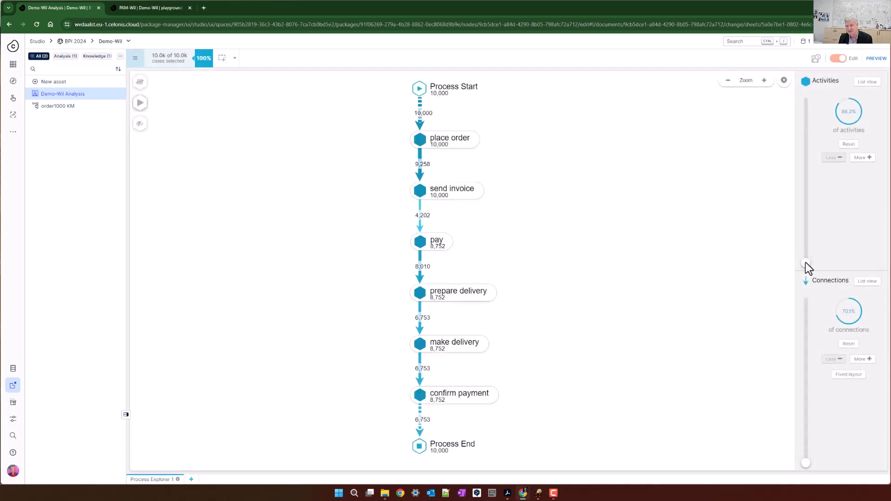
drag(805, 263, 809, 144)
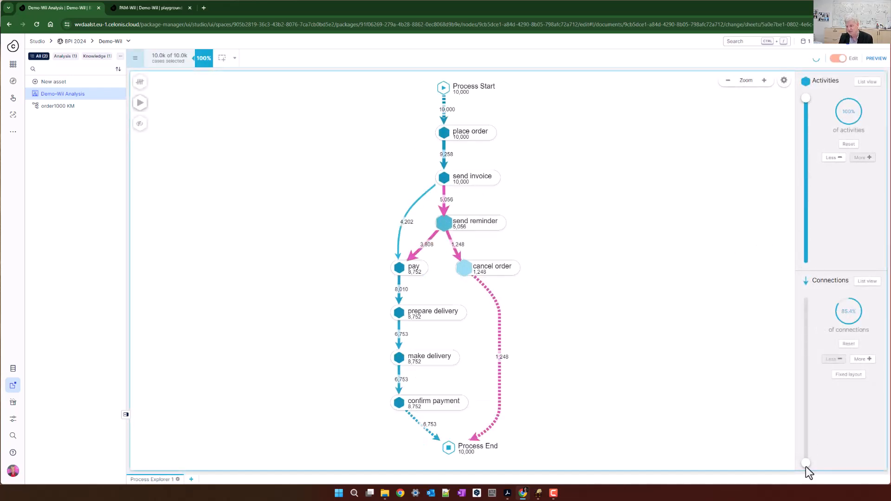
drag(806, 463, 800, 295)
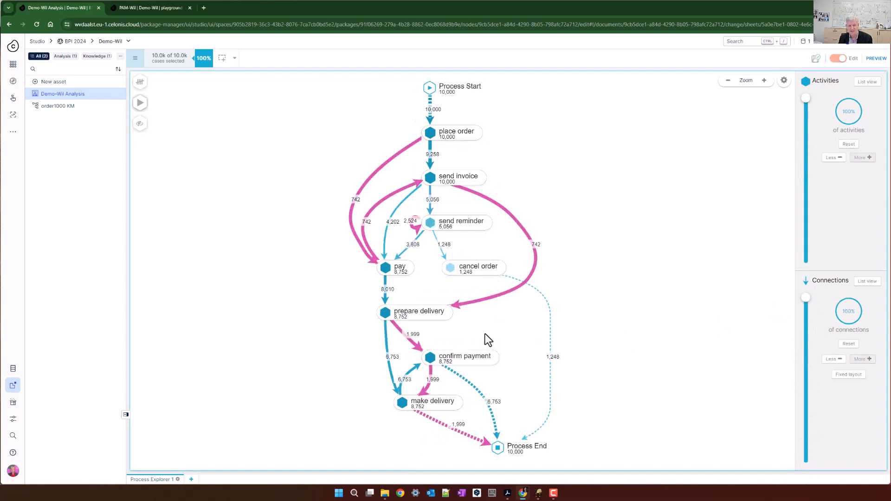
Examine the process graph by activity frequency and by average throughput time.
click(140, 82)
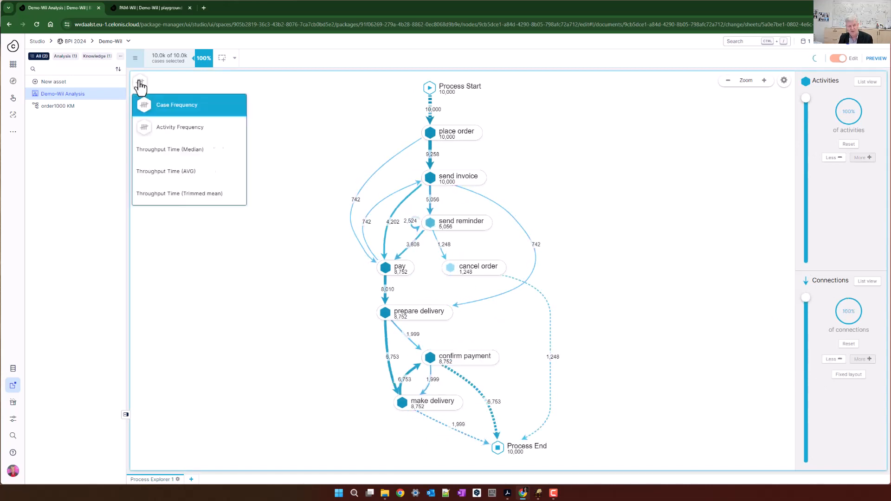
click(180, 128)
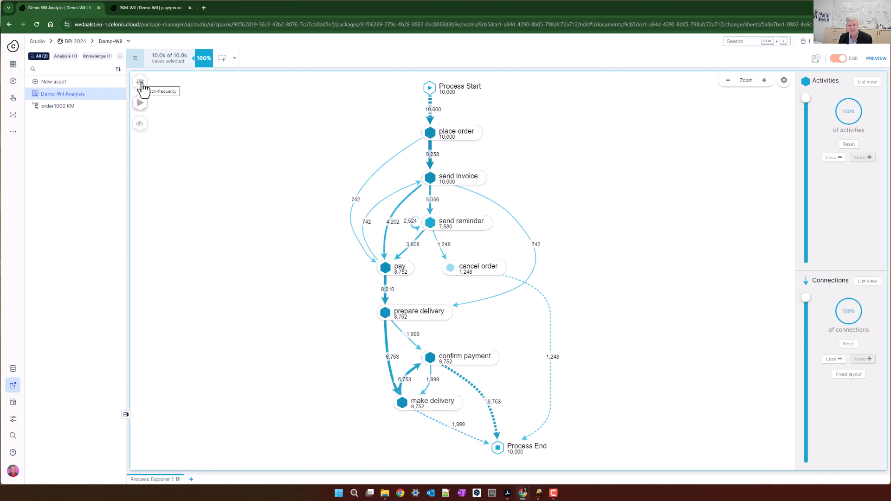
click(140, 84)
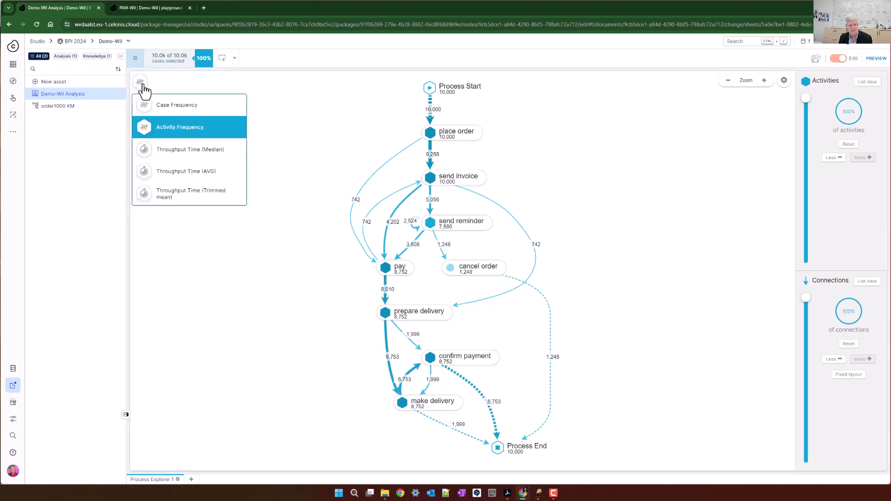
click(198, 173)
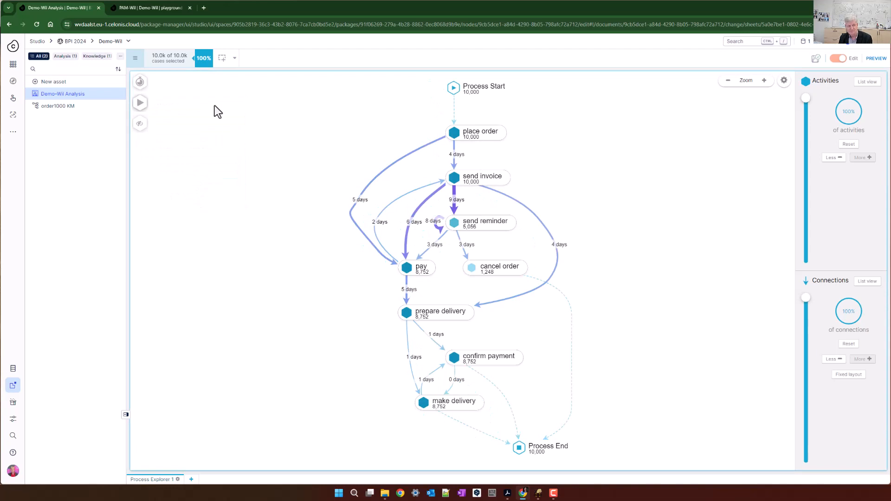
Return the process graph to case frequency, switch it to activity frequency and examine the flow from place order to prepare delivery.
click(142, 83)
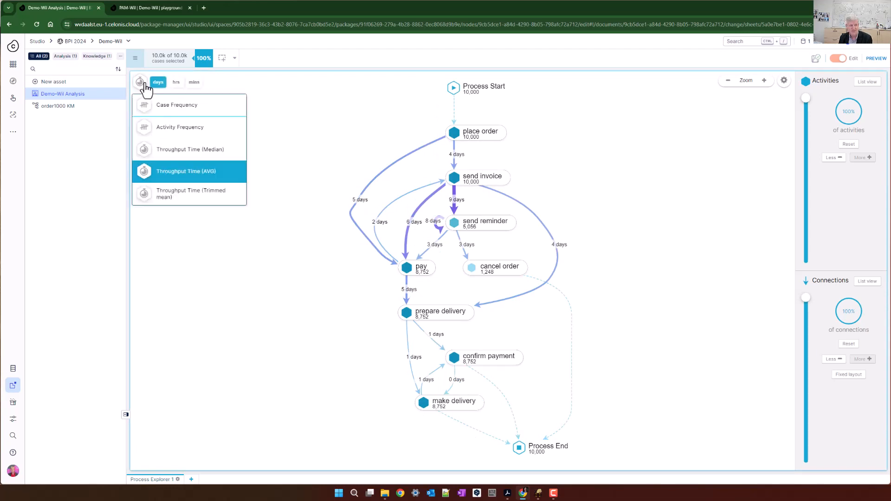
click(164, 105)
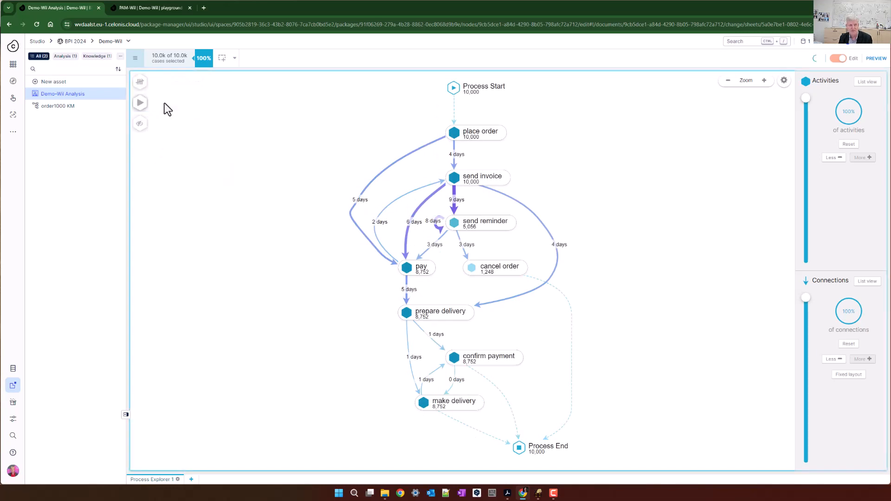
click(141, 84)
click(188, 152)
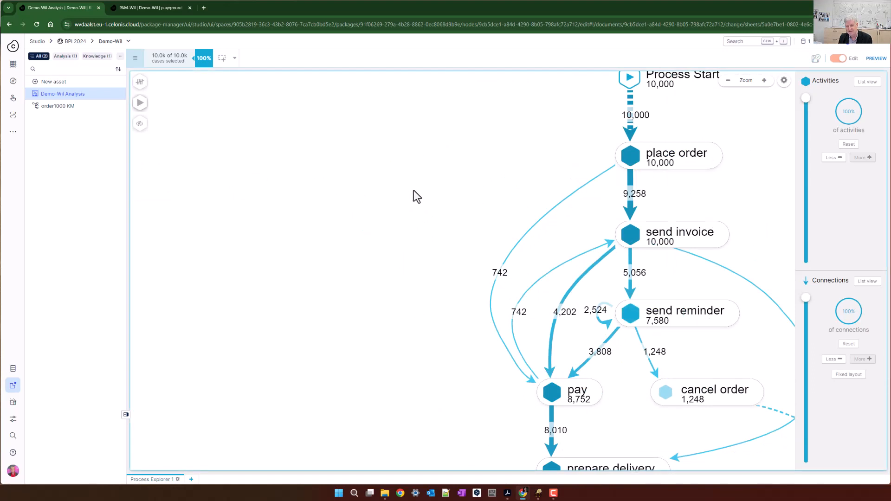
drag(449, 208, 232, 150)
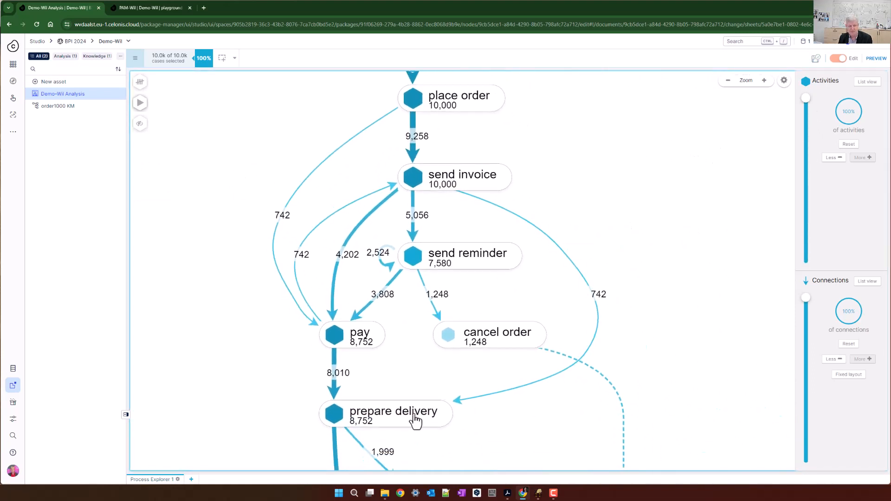
Add a blank sheet containing a Variant Explorer component enlarged to fill the sheet.
click(191, 479)
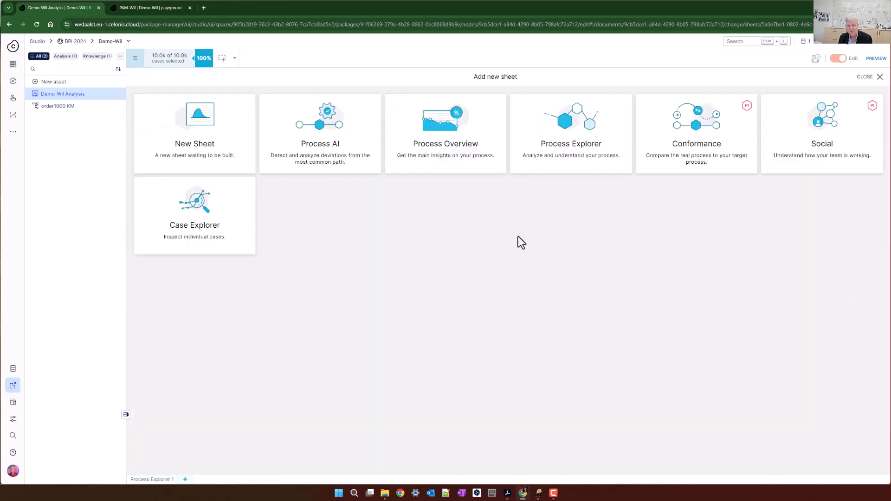
click(219, 133)
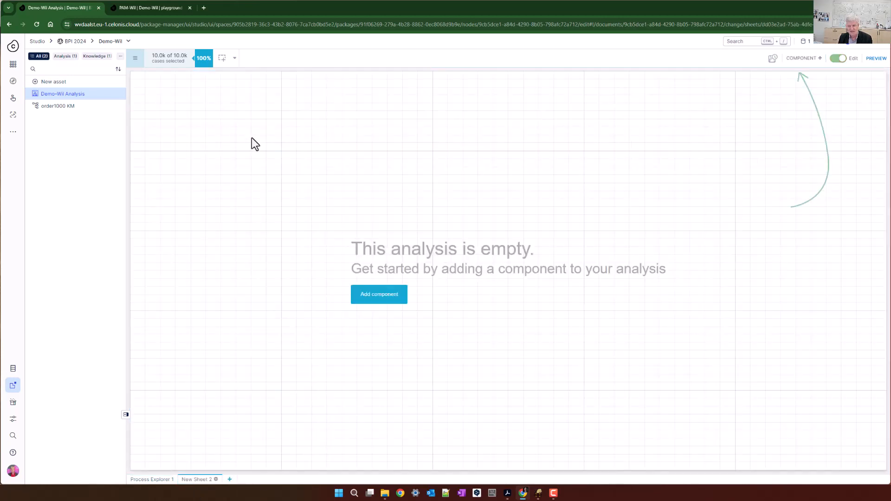
click(799, 59)
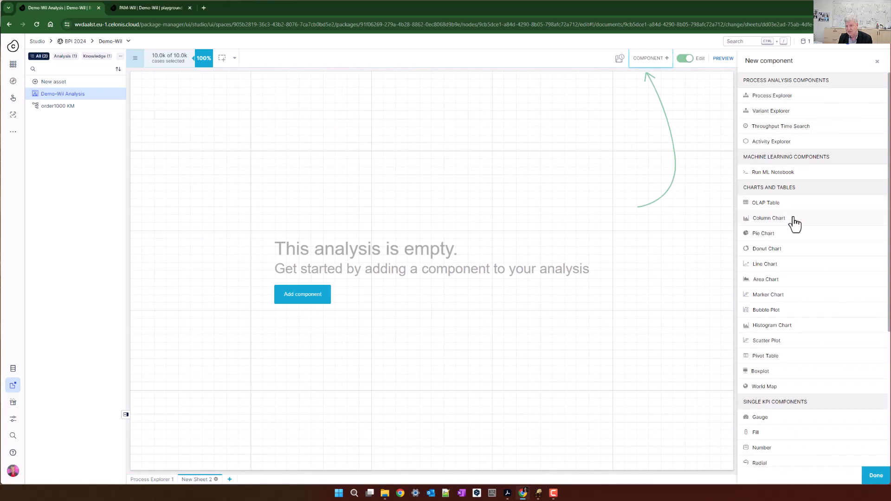
drag(770, 111, 280, 193)
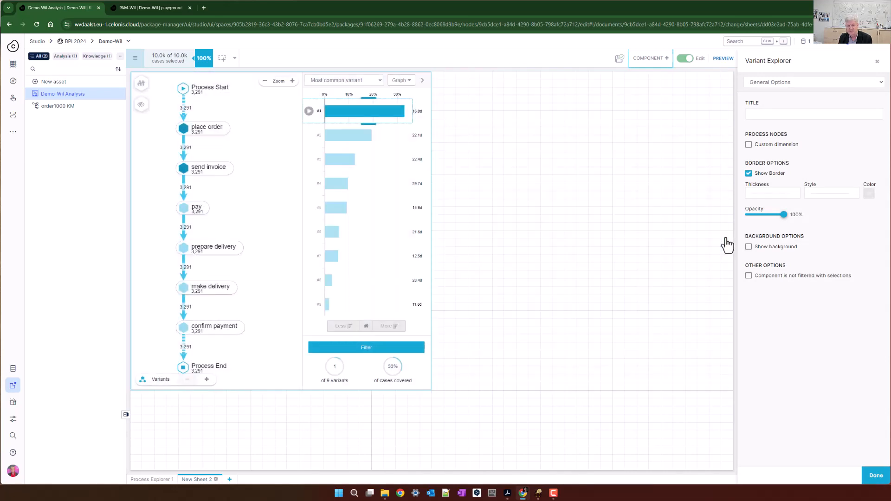
drag(430, 389, 432, 471)
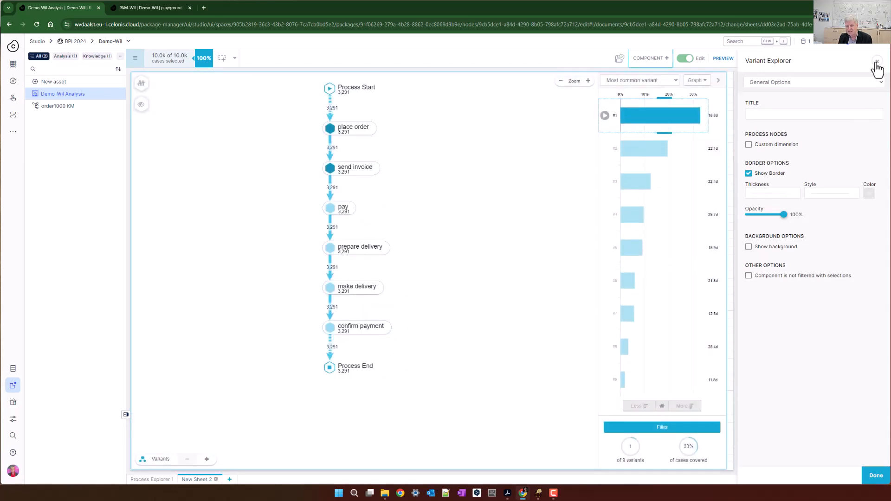
Turn off edit mode for the sheet and extend the Variant Explorer selection to the three most common variants.
click(877, 65)
click(837, 58)
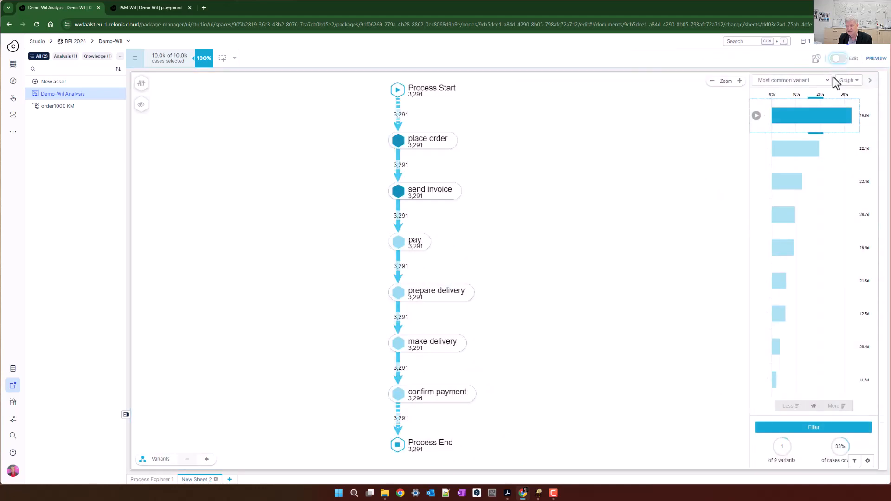
drag(818, 131, 820, 191)
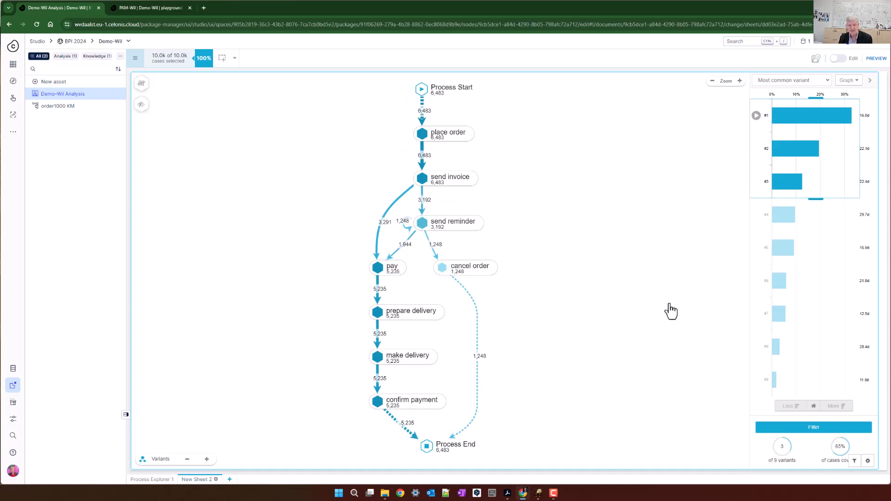
Add a Conformance sheet and launch its analysis against a target process mined from all variants.
click(229, 480)
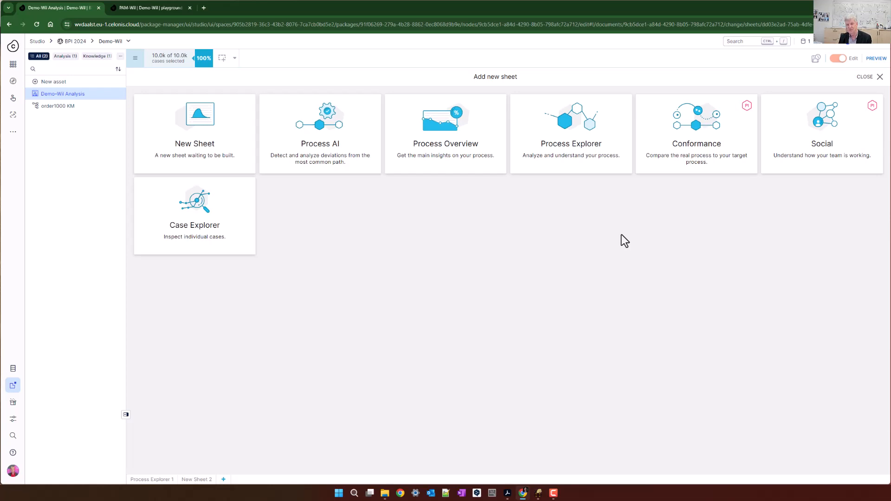
click(711, 138)
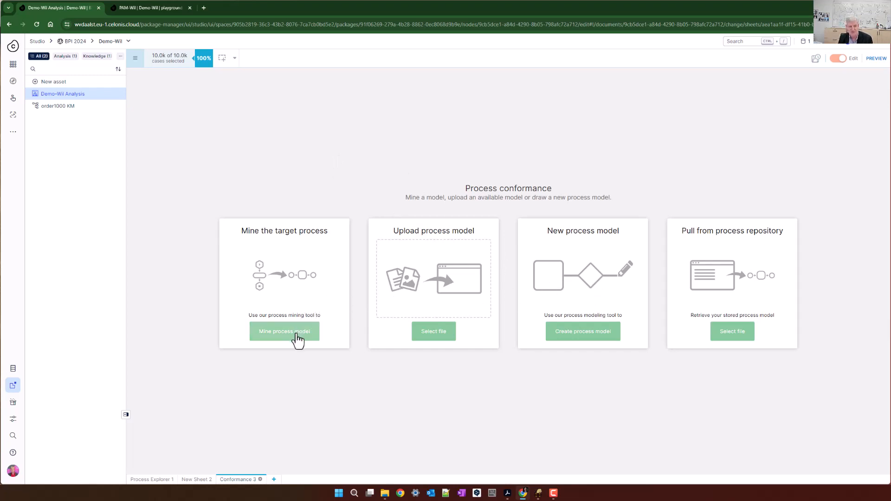
click(297, 340)
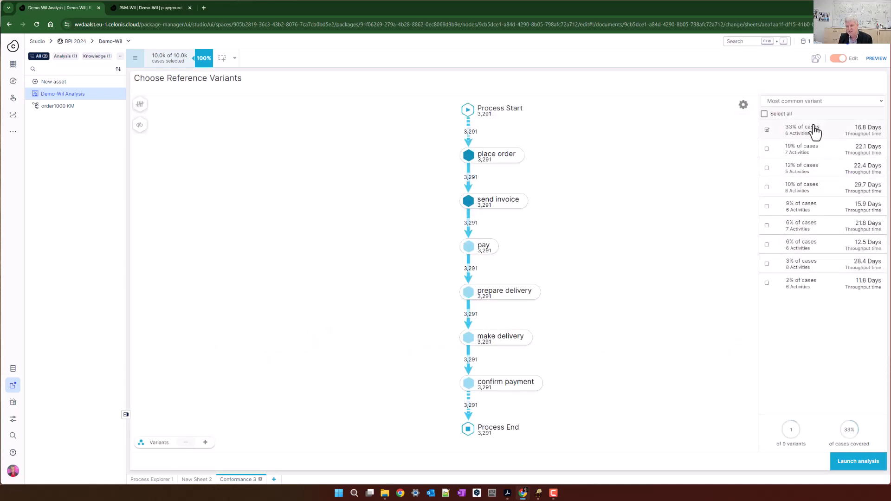
click(765, 114)
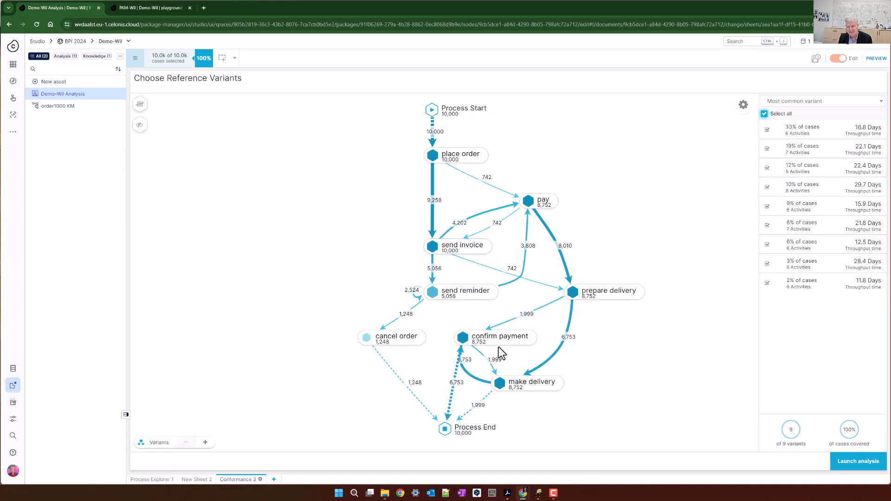
click(859, 463)
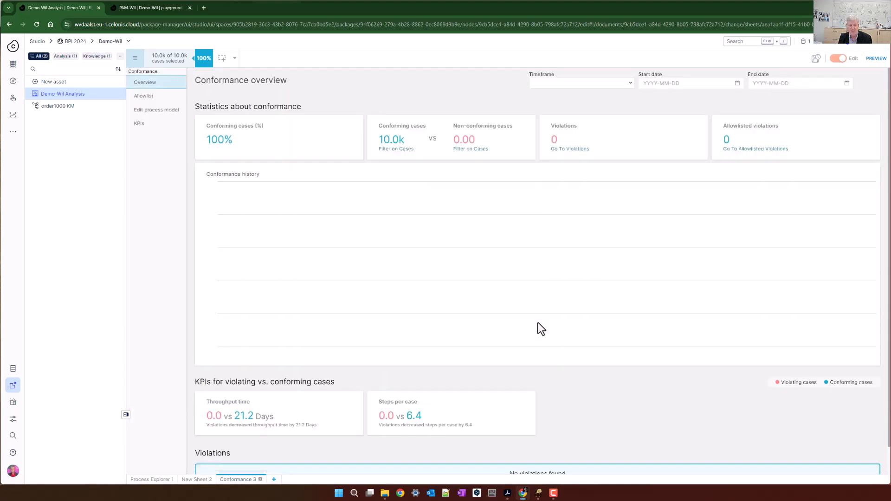
Examine the process model mined from all variants in the model editor with the asset sidebar collapsed, and return to the conformance overview.
click(172, 111)
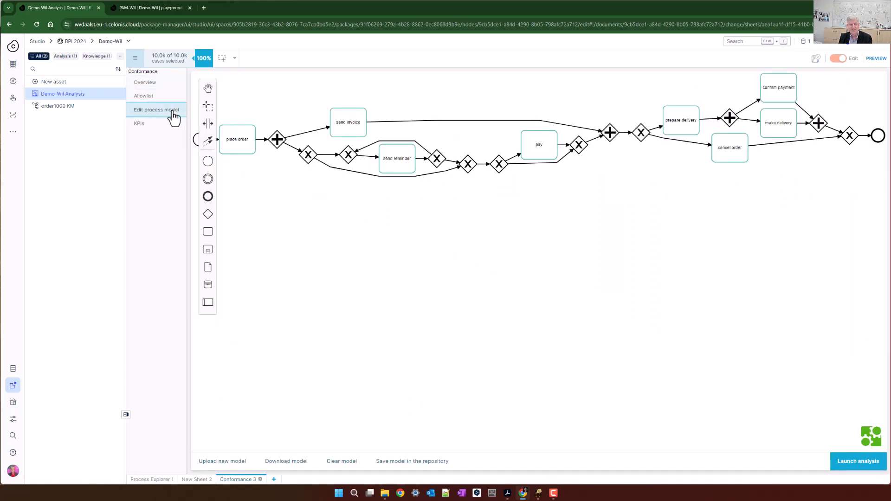
click(126, 415)
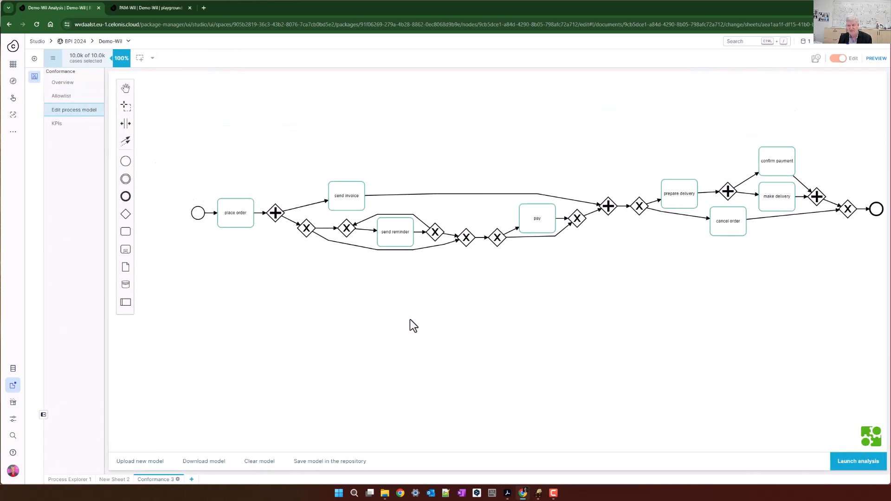
drag(410, 319, 387, 314)
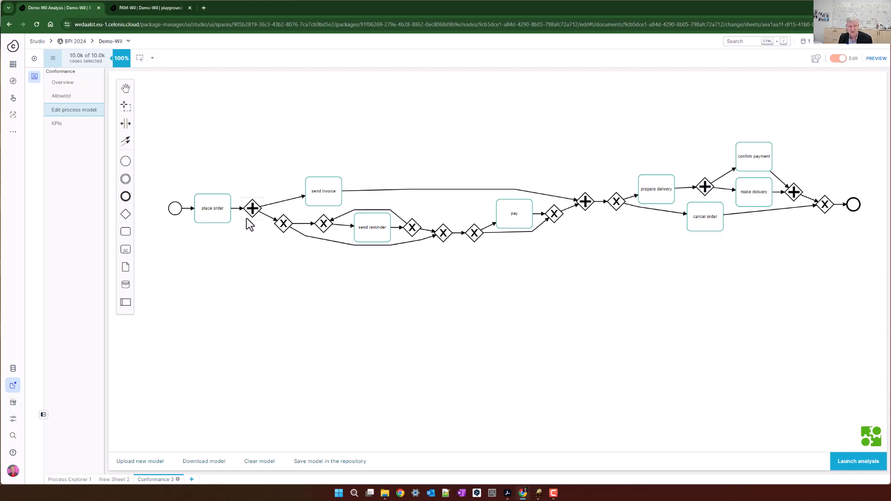
click(79, 87)
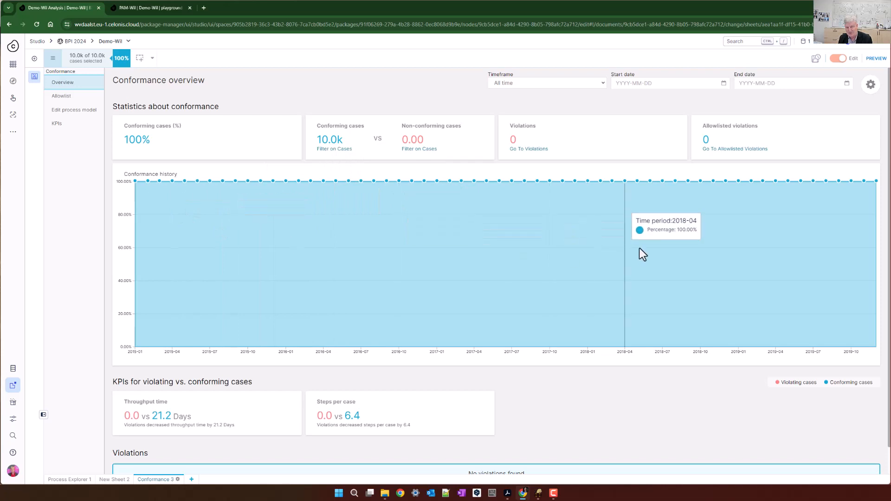
Replace the target process with one mined from the two most common variants and launch the conformance analysis.
click(75, 111)
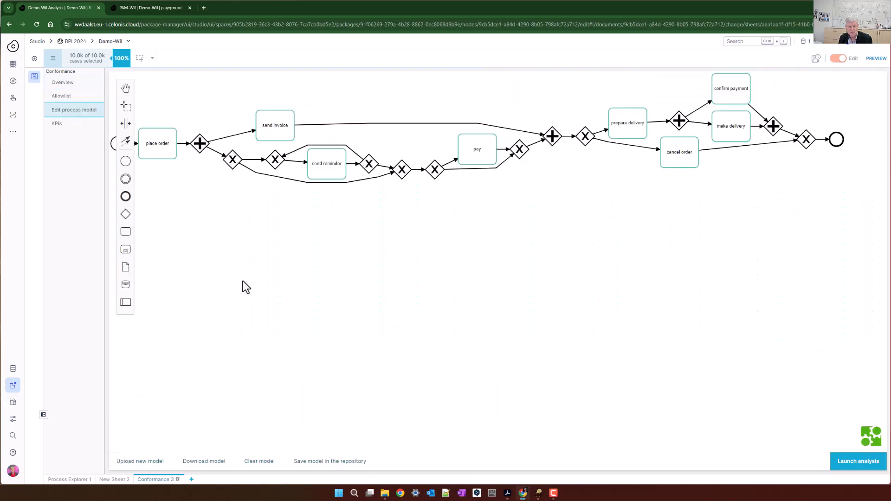
click(157, 464)
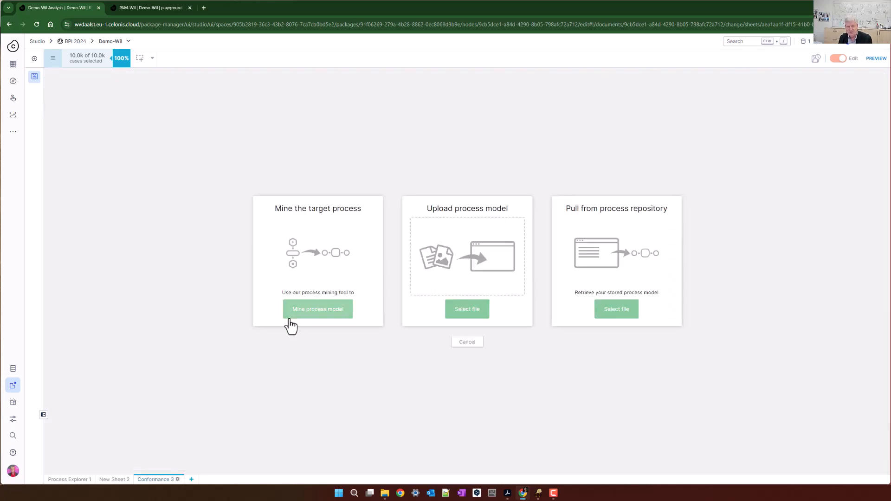
click(312, 318)
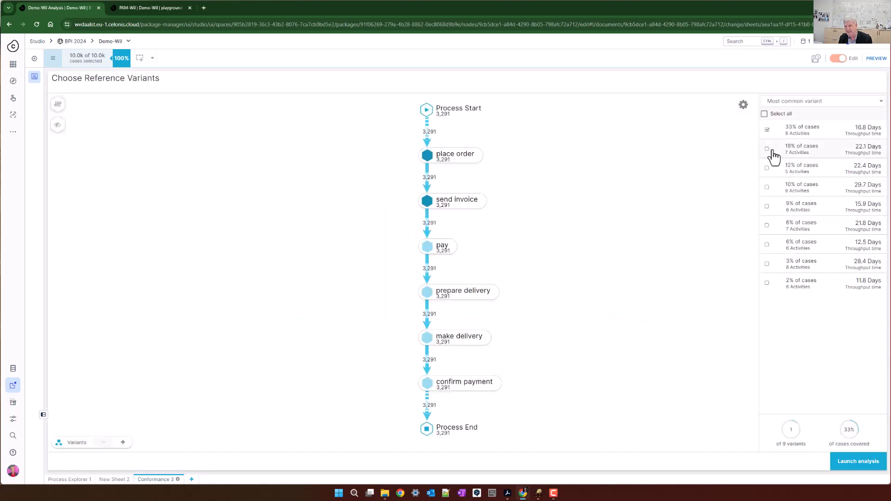
click(767, 149)
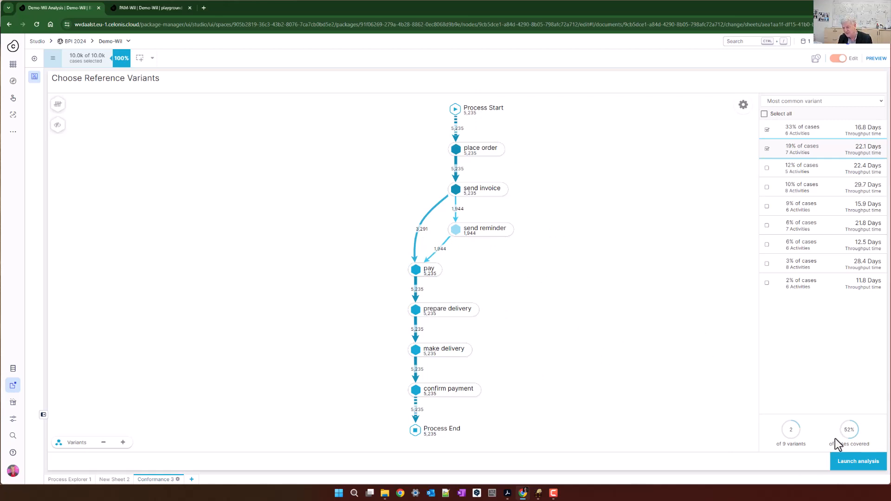
click(855, 465)
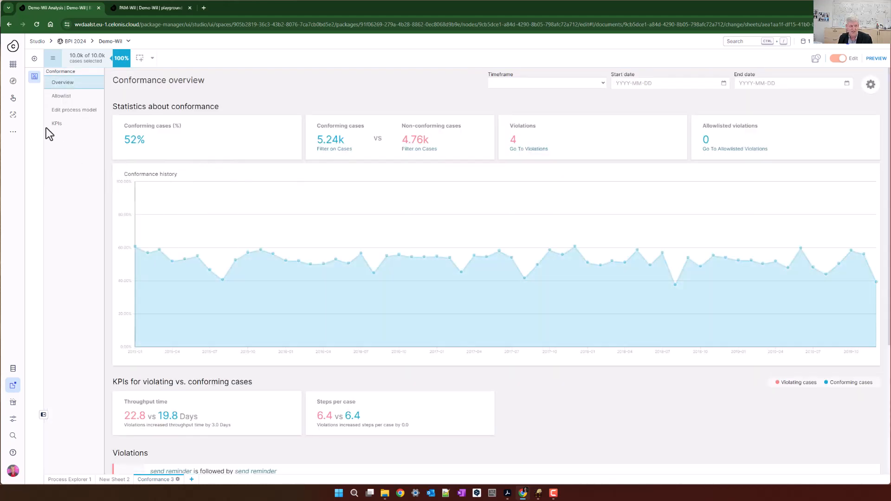
Examine the target process model mined from the two selected variants, centred and enlarged in the model editor.
click(63, 111)
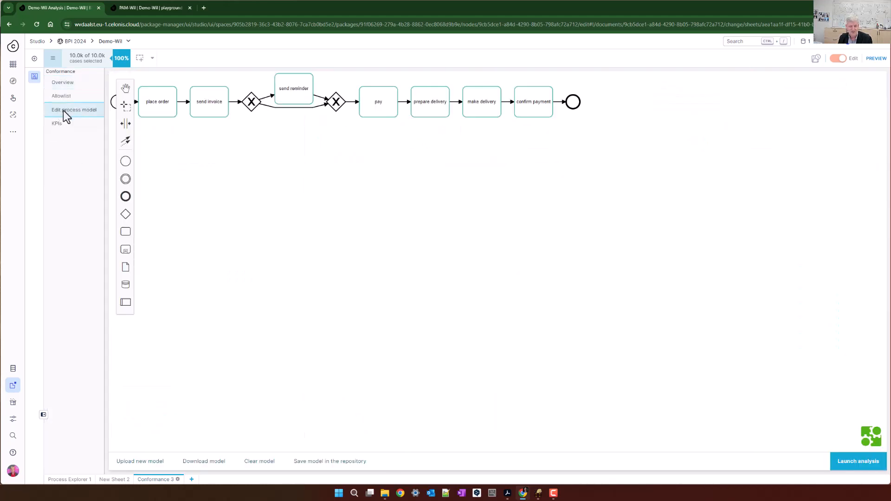
drag(378, 234, 427, 244)
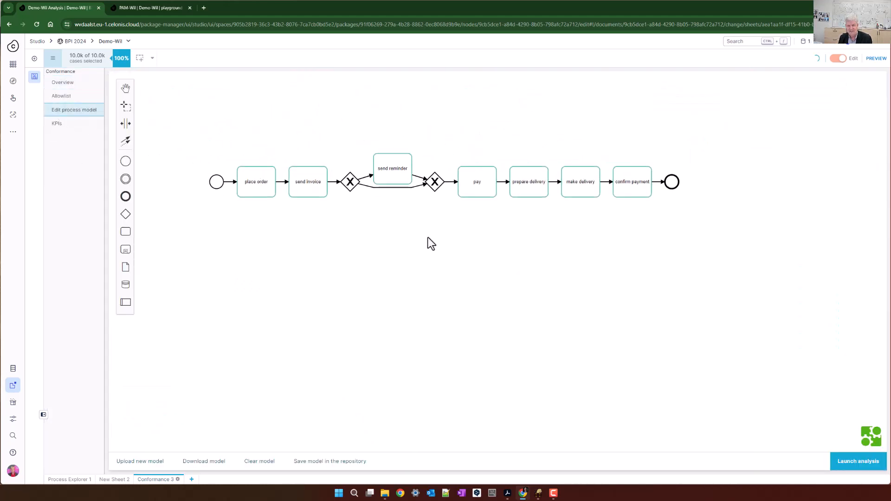
scroll(427, 239, up, 1)
scroll(428, 239, up, 2)
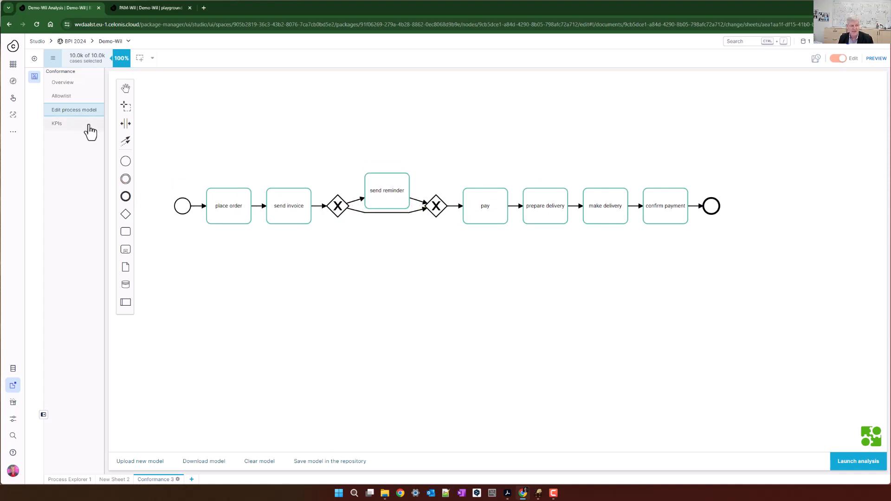
Review the conformance overview from its statistics and history down to the list of violations.
click(78, 86)
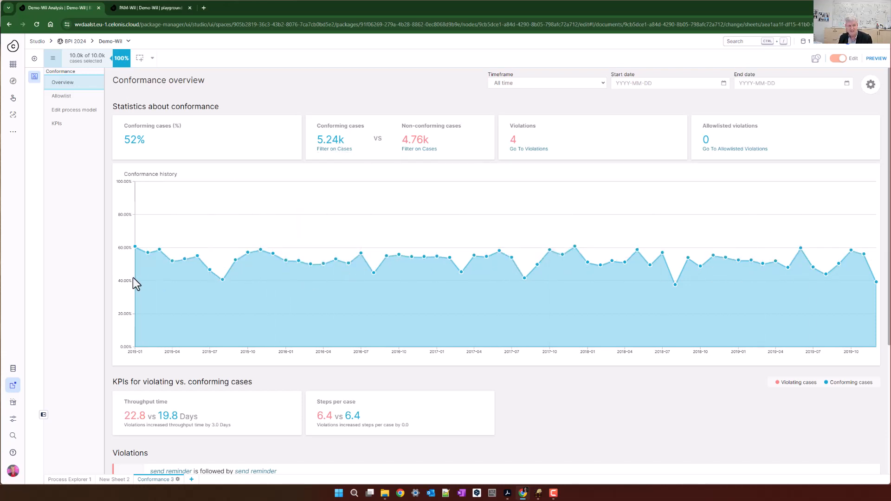
scroll(648, 402, down, 1)
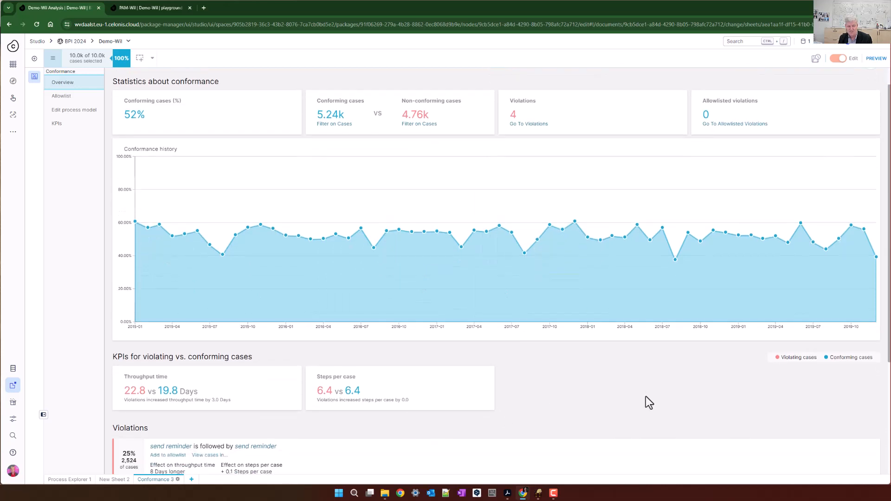
scroll(645, 399, down, 3)
scroll(600, 306, down, 1)
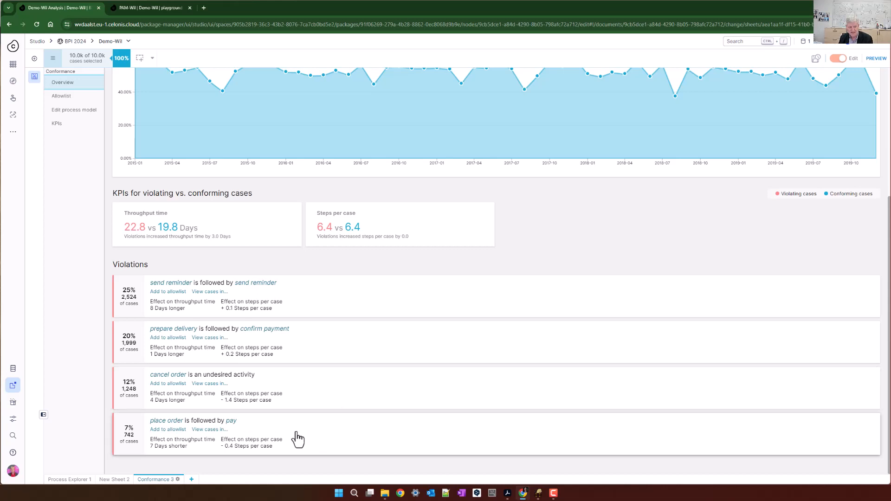
View the cases violating "place order is followed by pay" in Process Explorer 1, and clear that violation filter from the Conformance sheet.
click(324, 442)
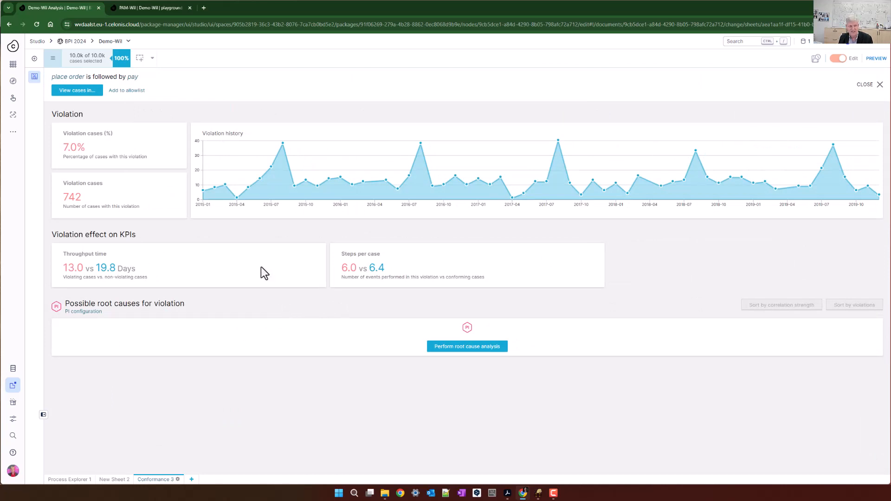
click(96, 91)
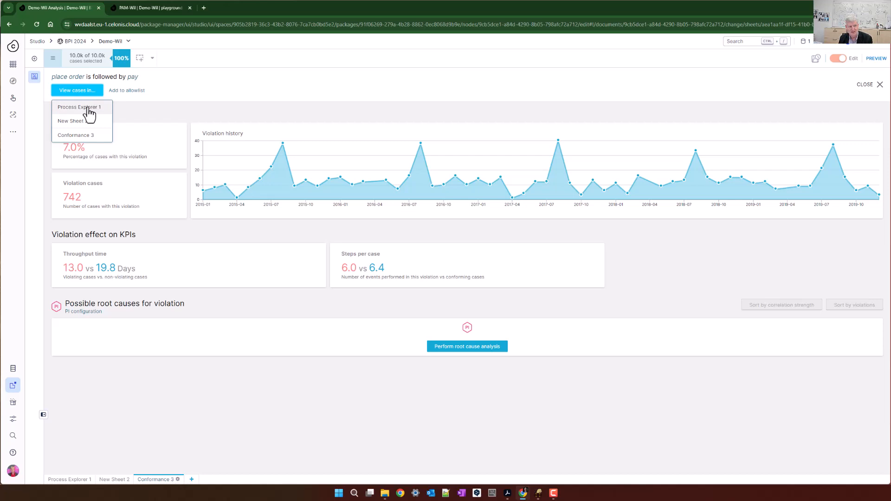
click(87, 107)
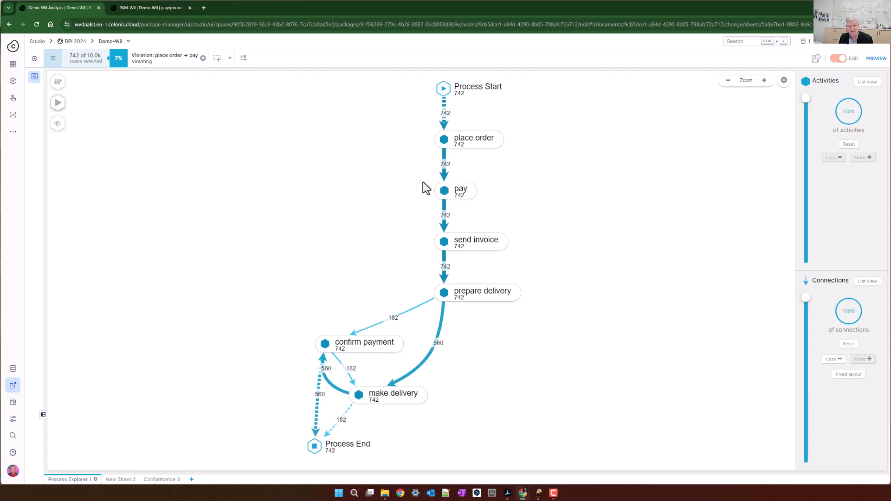
click(166, 479)
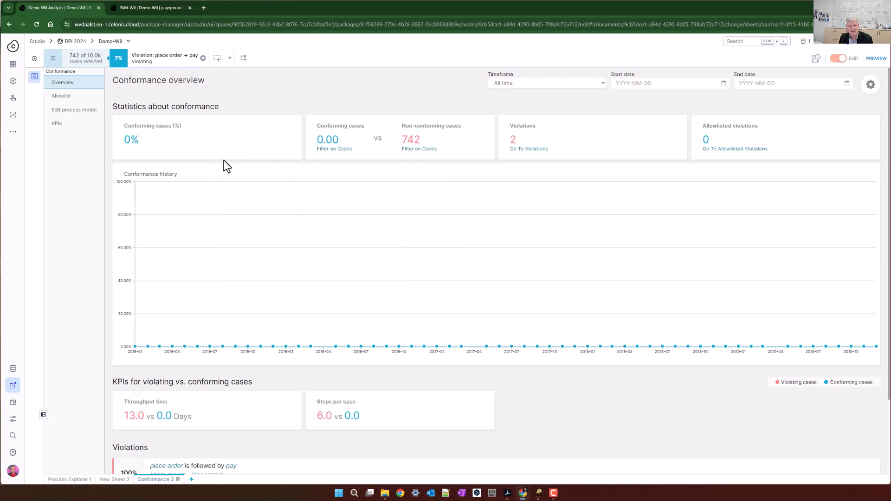
click(203, 57)
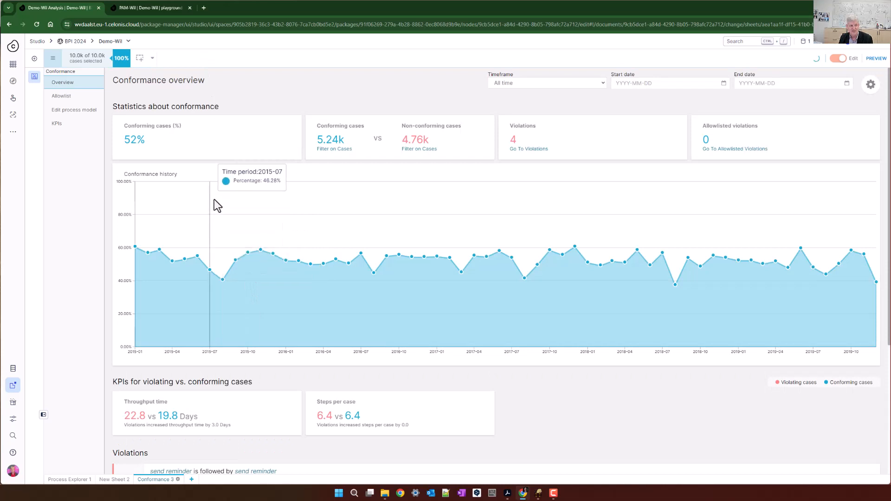
Check the allowlist, and add the violation "send reminder is followed by send reminder" to it from its detail view.
click(69, 97)
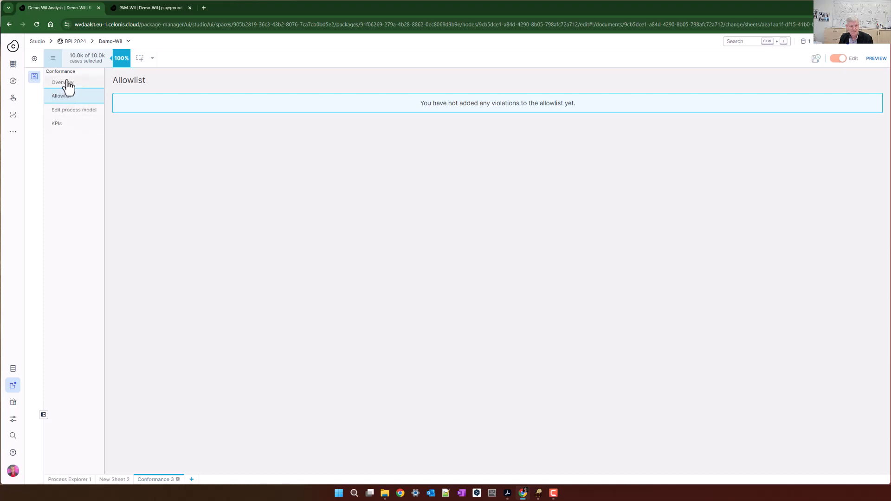
click(65, 83)
scroll(395, 325, down, 4)
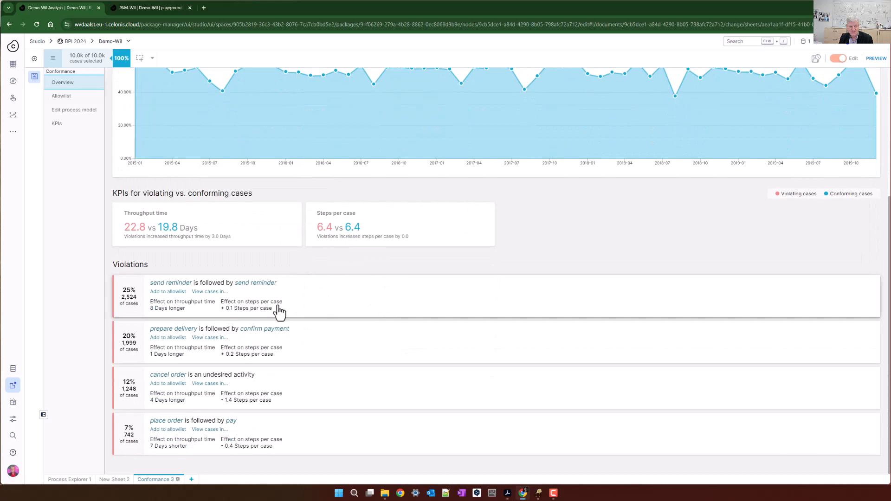
click(311, 305)
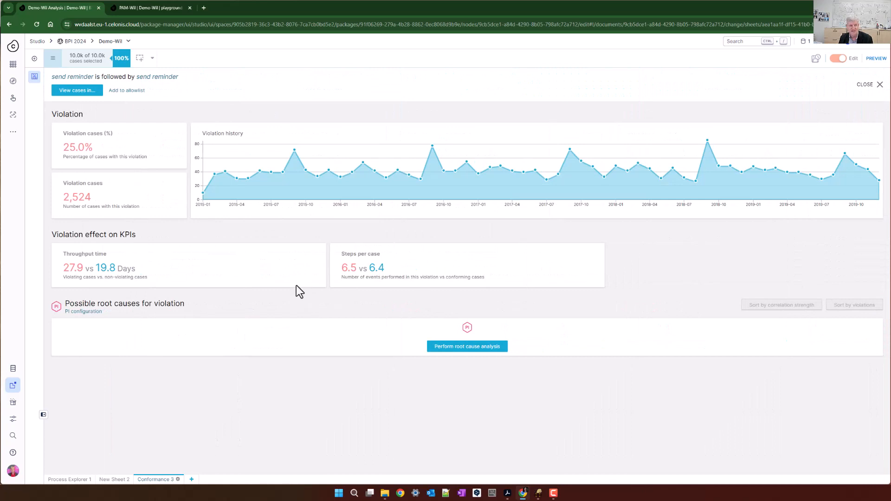
click(121, 91)
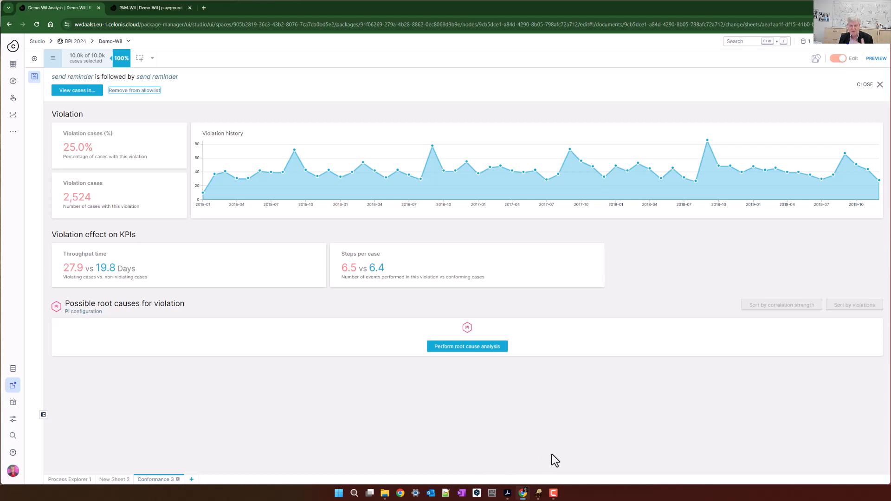
Switch to ProM and import event_log-10000-orders.csv from the corrected-2024 folder into the workspace.
mouse_move(539, 498)
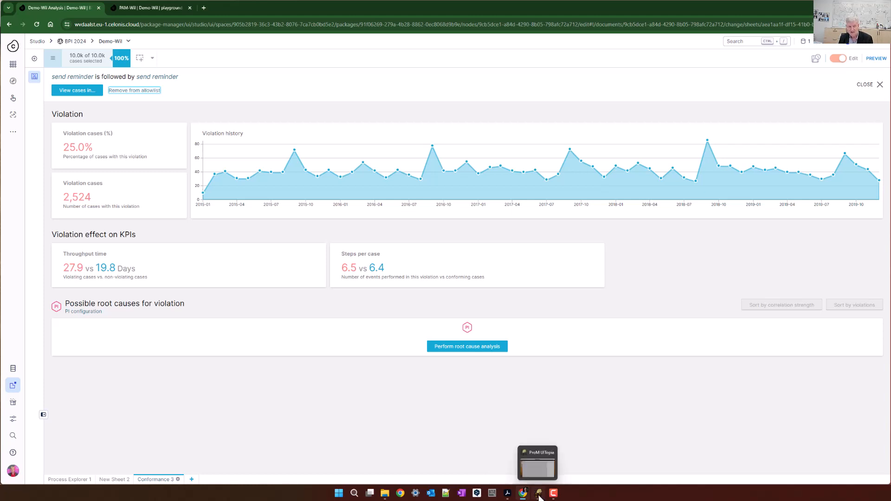
click(539, 496)
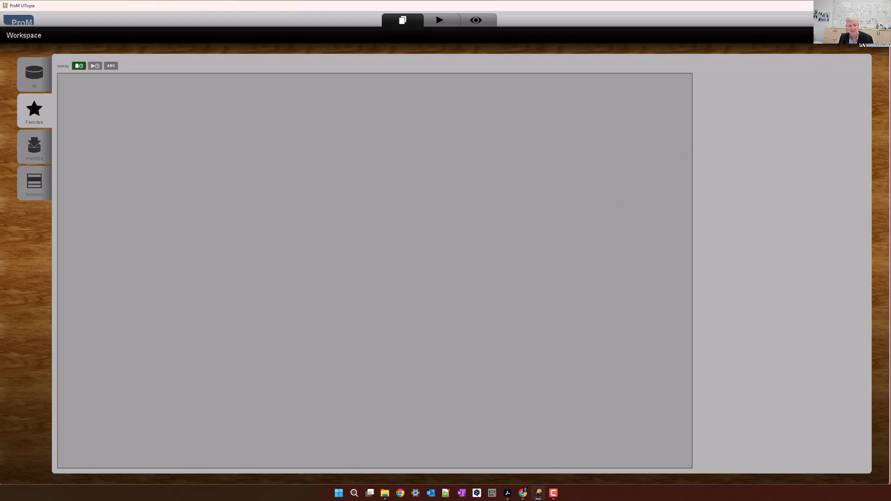
click(864, 45)
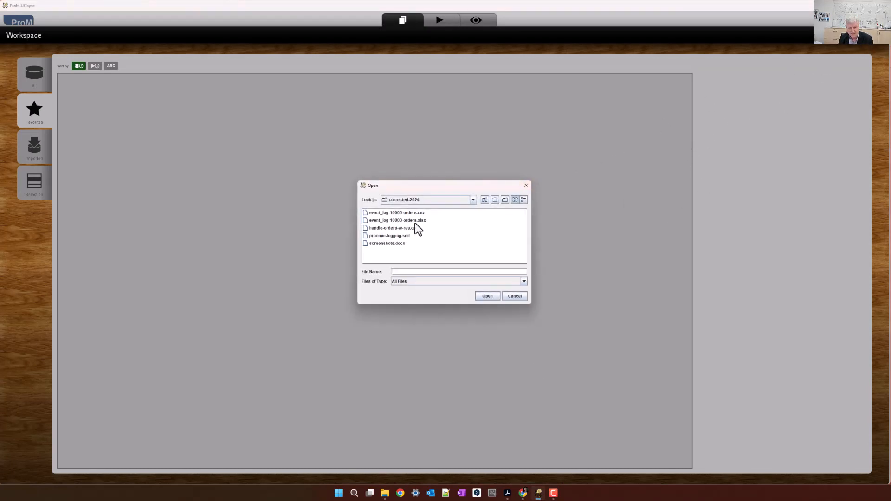
click(410, 212)
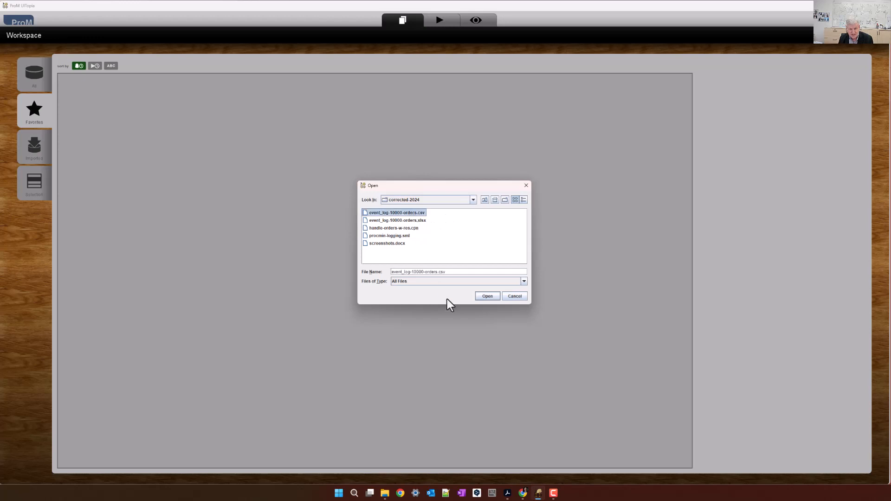
click(487, 296)
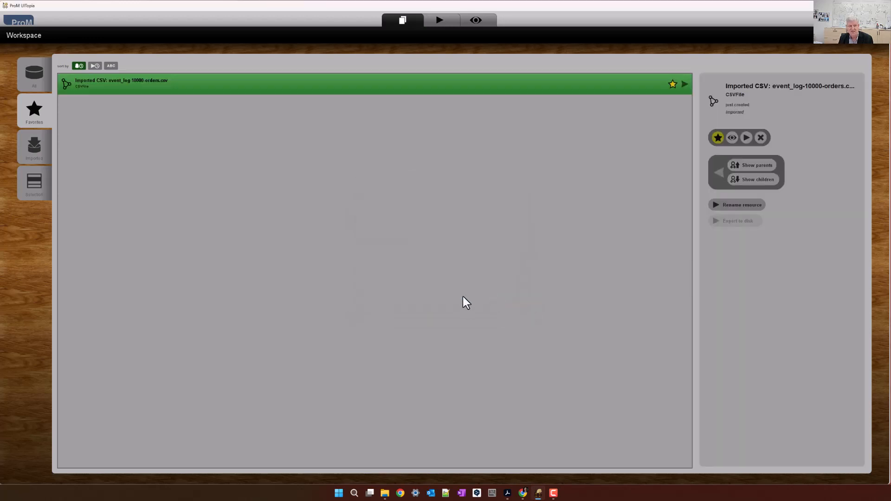
Start the Convert CSV to XES action on the imported file and accept the windows-1252, semicolon and double-quote parser settings.
click(745, 139)
click(338, 96)
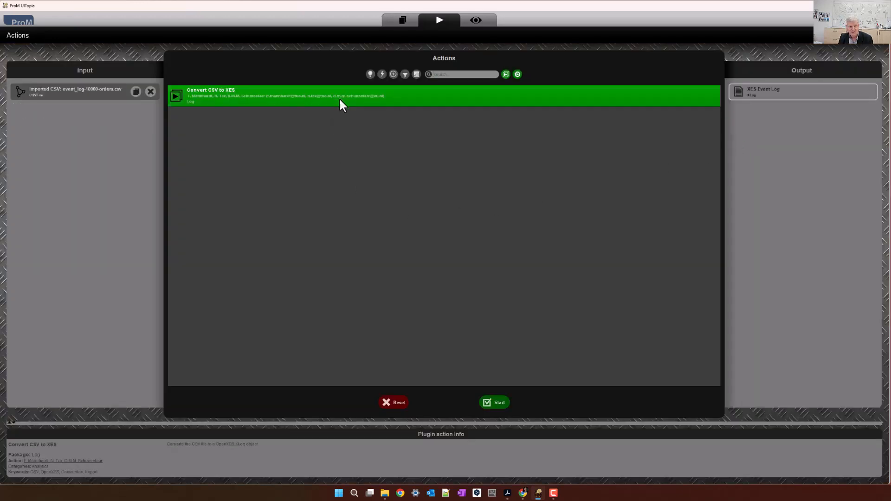
click(495, 404)
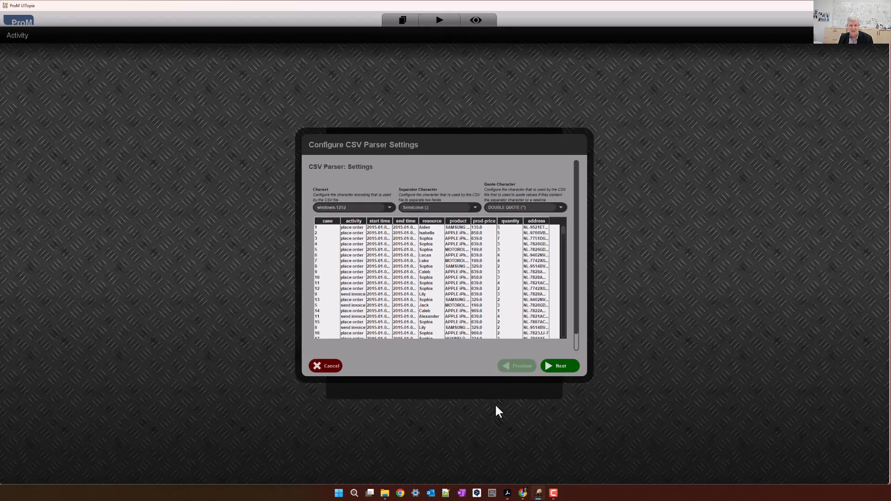
click(559, 366)
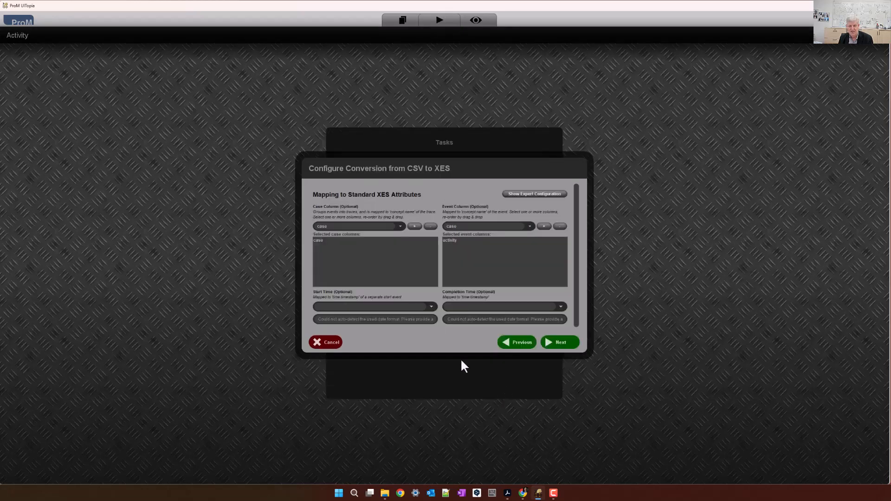
Choose activity as the event column and map the completion time to end time for the XES conversion.
click(530, 226)
click(511, 239)
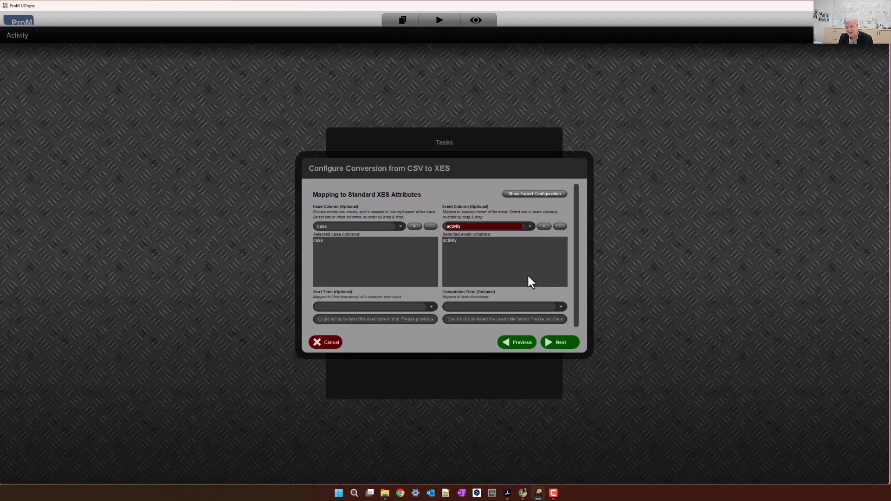
click(560, 306)
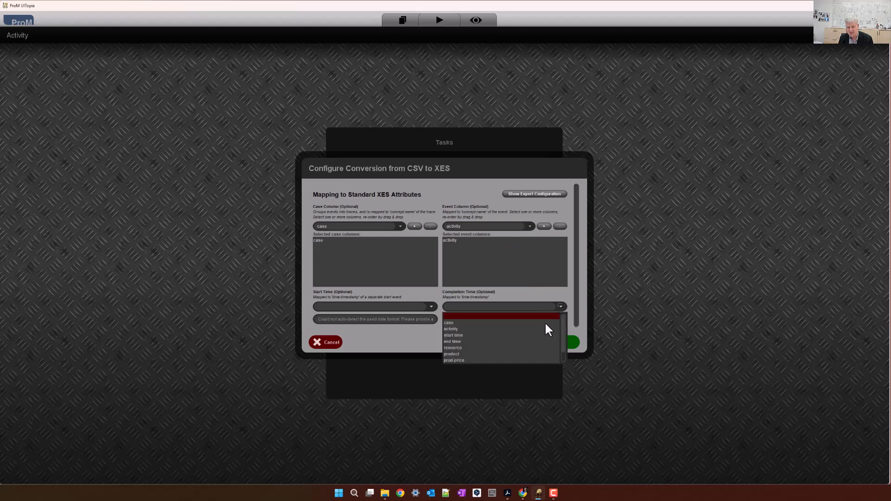
click(523, 342)
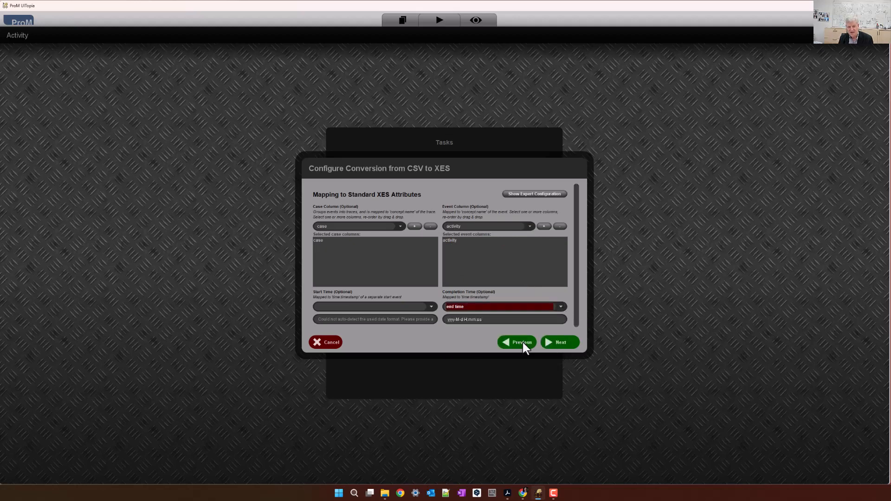
Finish the XES conversion, keeping Omit Trace on Error and the other additional settings, and select all variants in the resulting log.
click(563, 344)
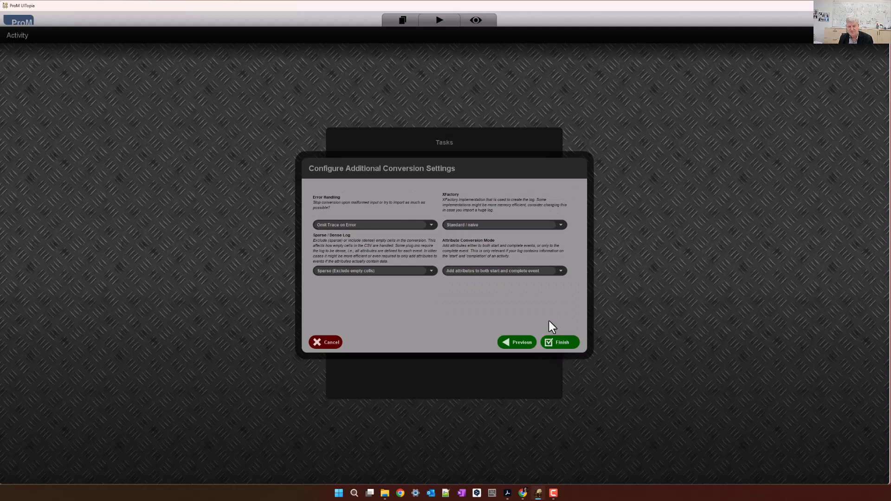
click(564, 343)
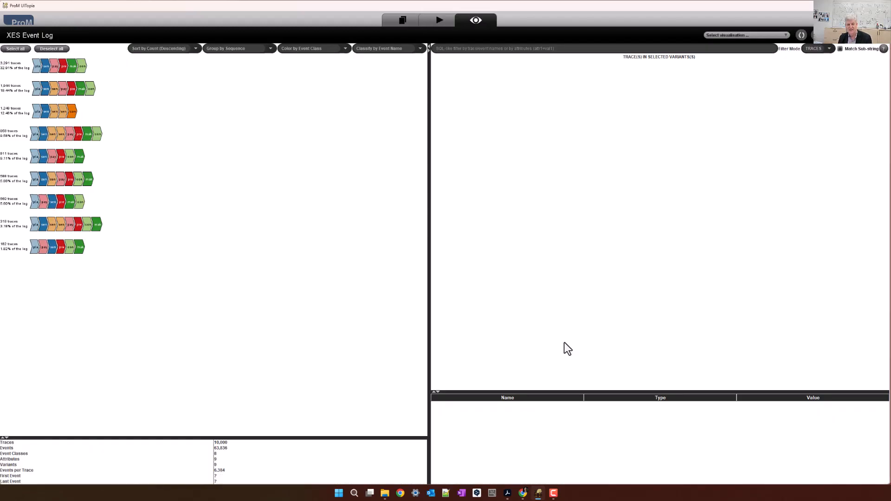
click(16, 49)
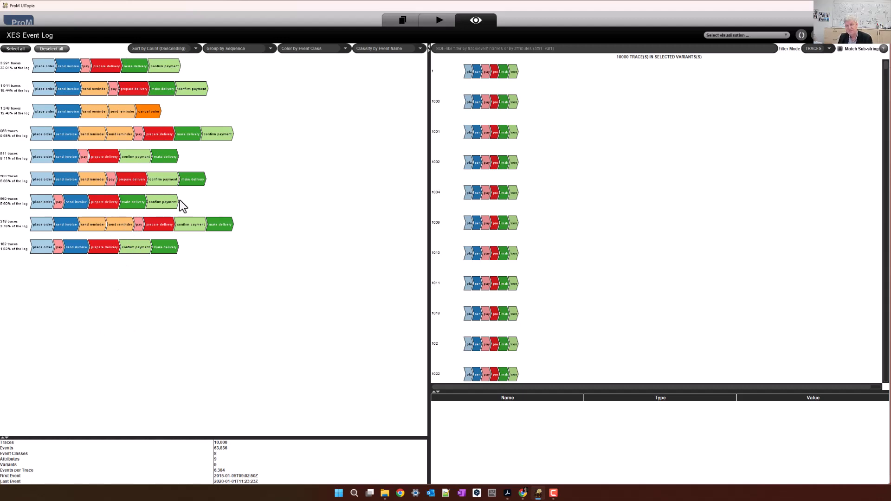
Run the Mine with Inductive visual Miner action on the XES Event Log from the workspace.
click(404, 21)
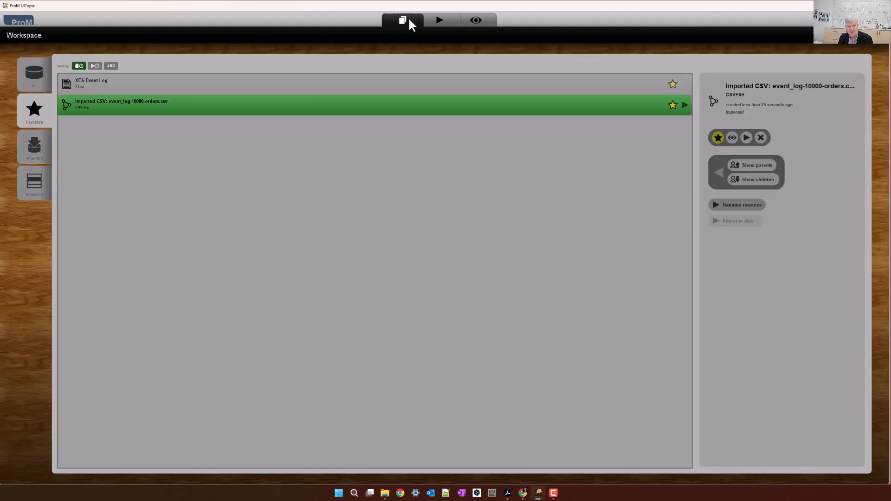
click(316, 88)
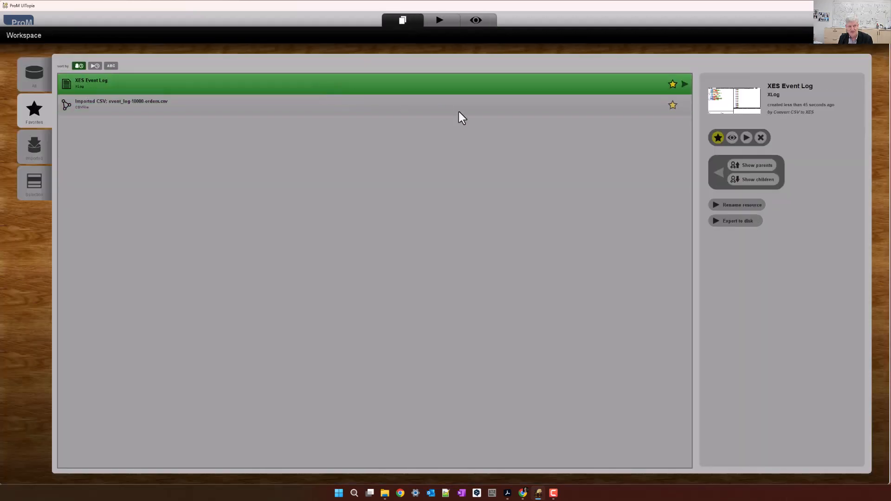
click(747, 138)
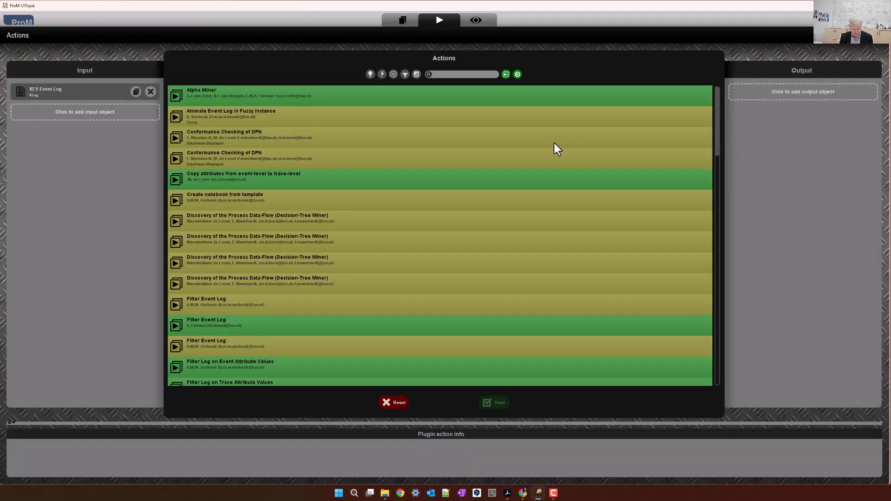
text(visua)
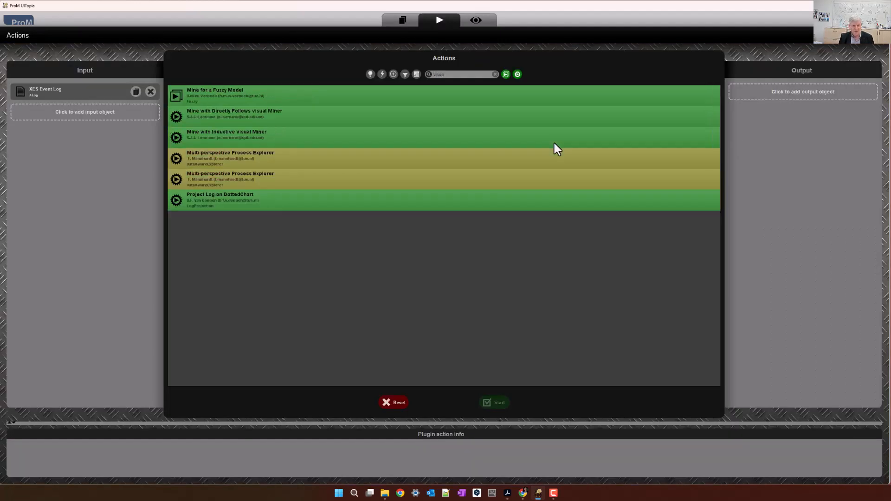
click(325, 139)
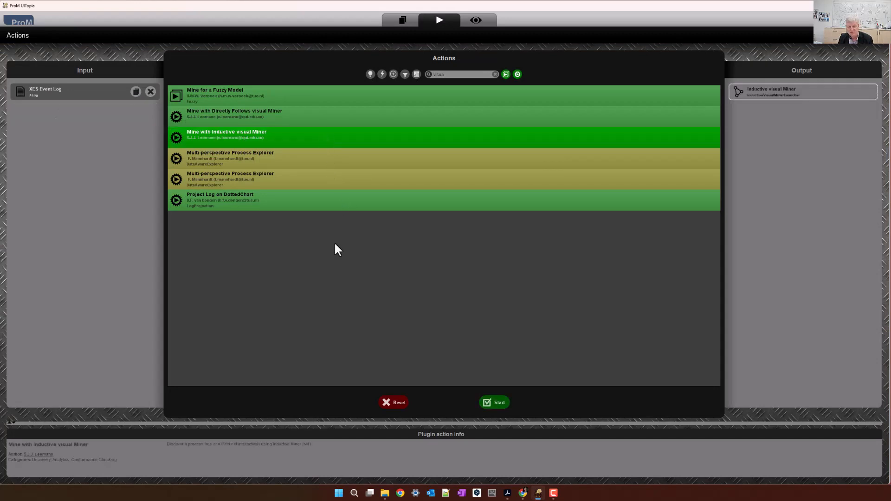
click(495, 402)
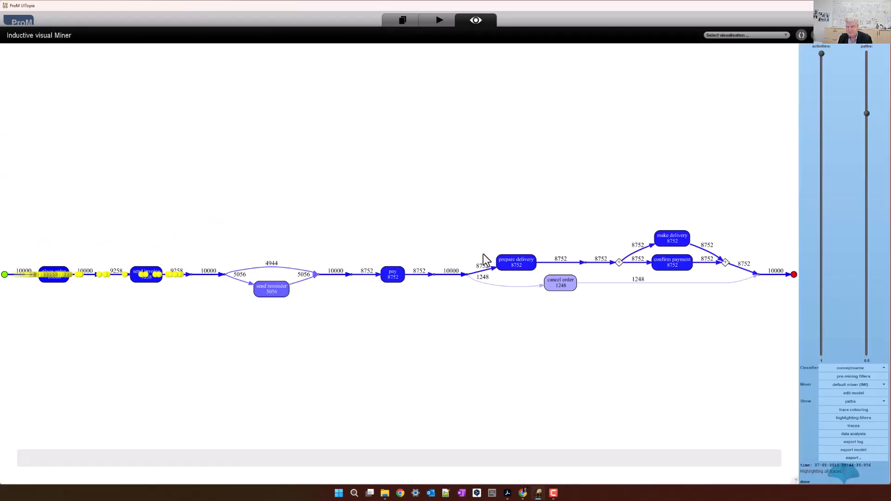
Raise the paths threshold of the mined model to 1 and show paths and deviations.
drag(866, 114, 867, 54)
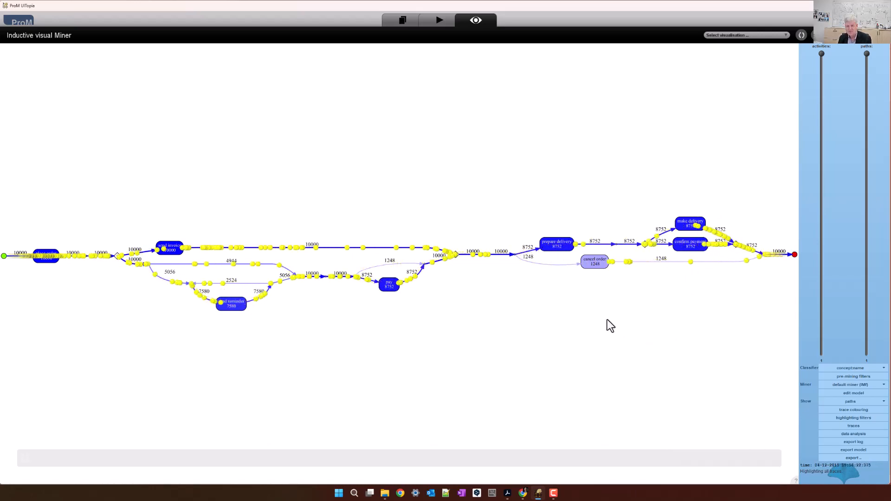
click(868, 402)
click(867, 414)
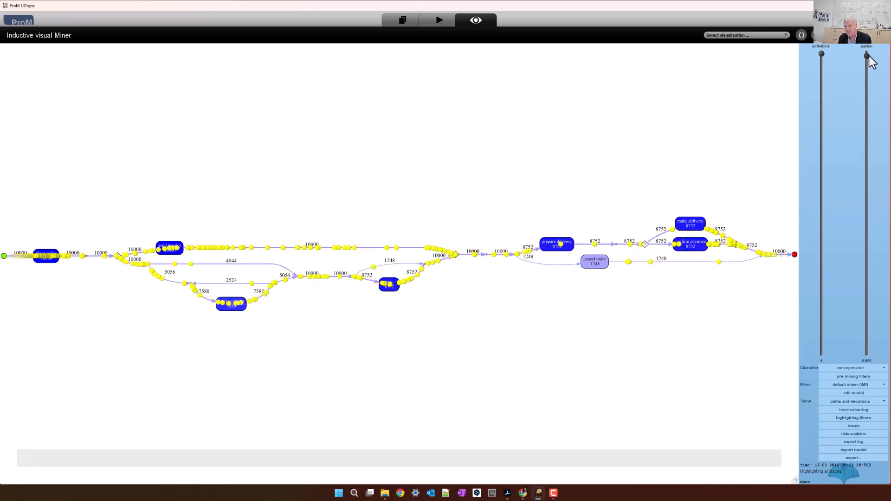
Lower the paths threshold to about 0.6, find traces with deviations in the trace view and enlarge its window.
drag(869, 55, 870, 169)
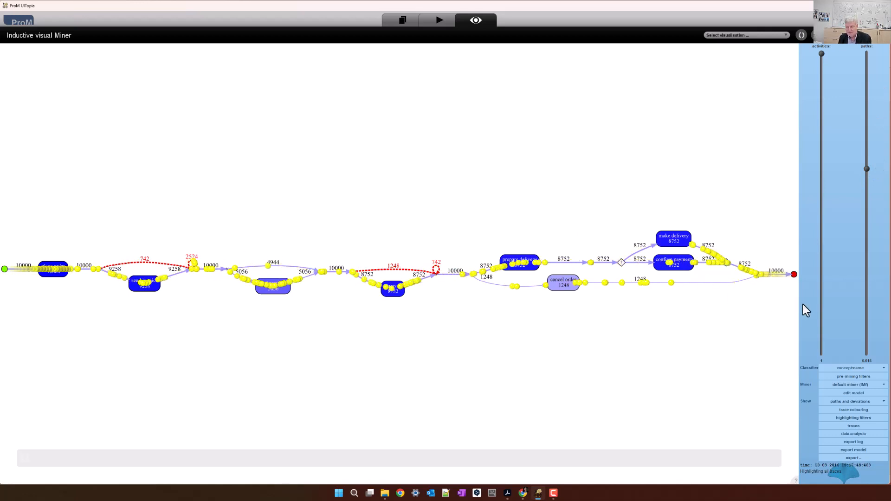
click(862, 427)
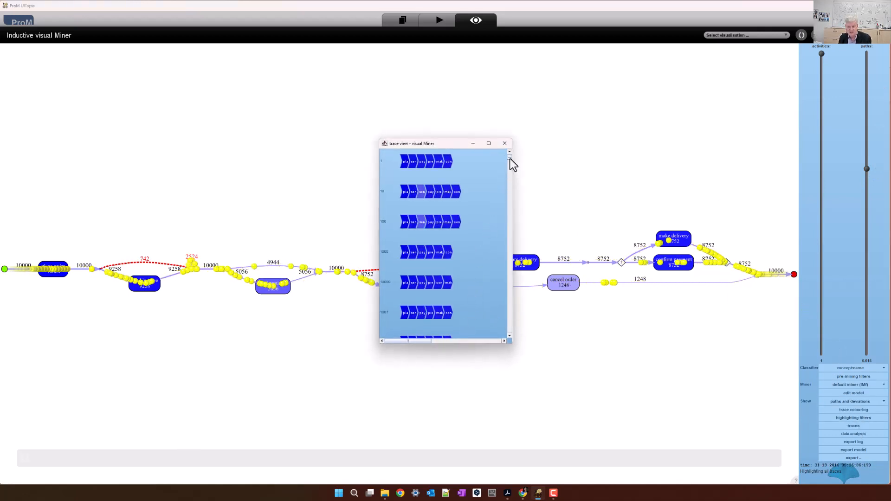
drag(509, 158, 509, 179)
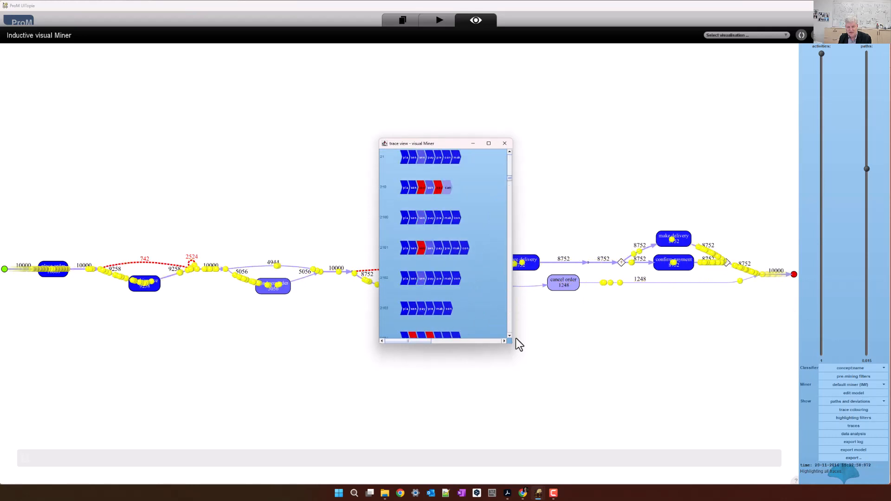
drag(512, 344, 567, 344)
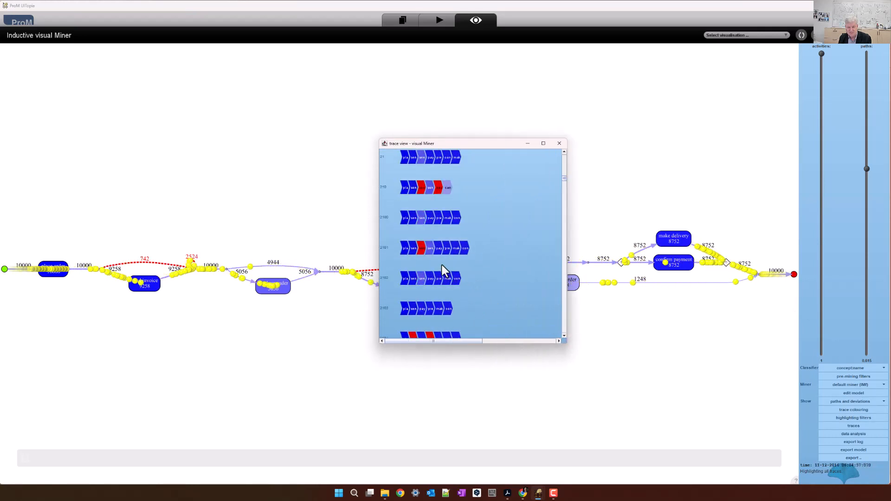
mouse_move(439, 249)
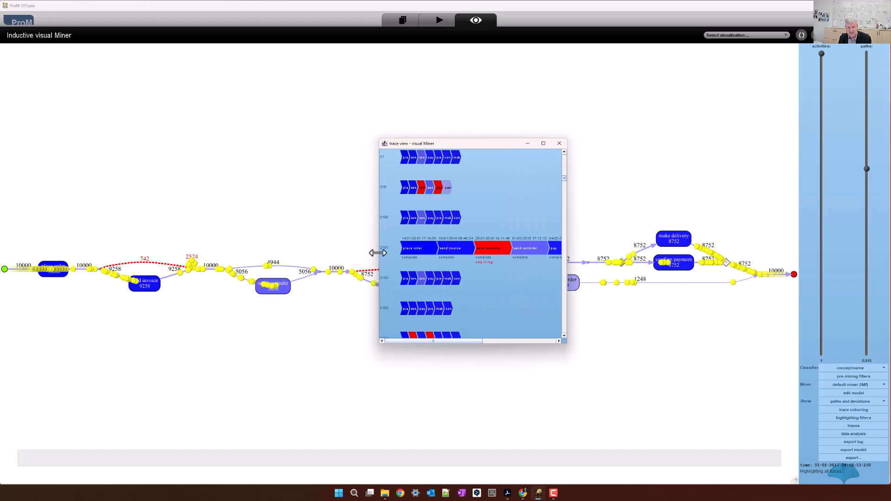
drag(378, 253, 102, 239)
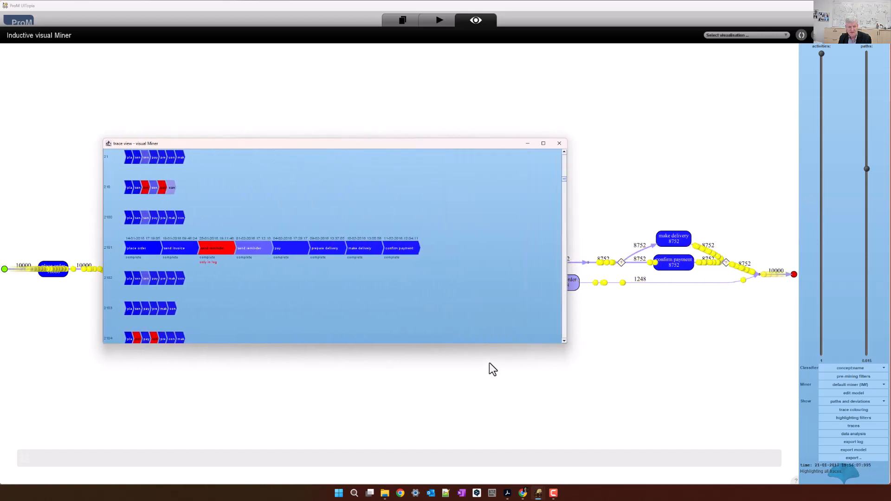
drag(497, 347, 509, 411)
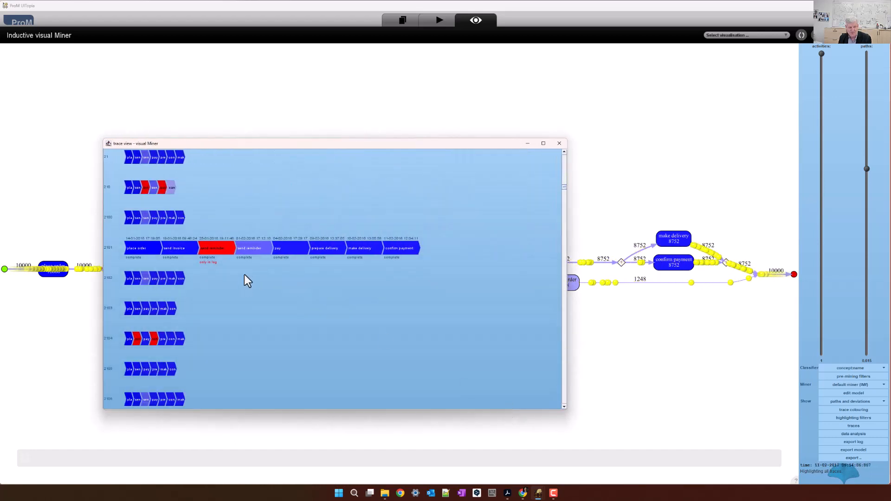
Inspect the deviating traces in the trace view, comparing the send invoice and send reminder events marked only in log or only in model.
click(160, 339)
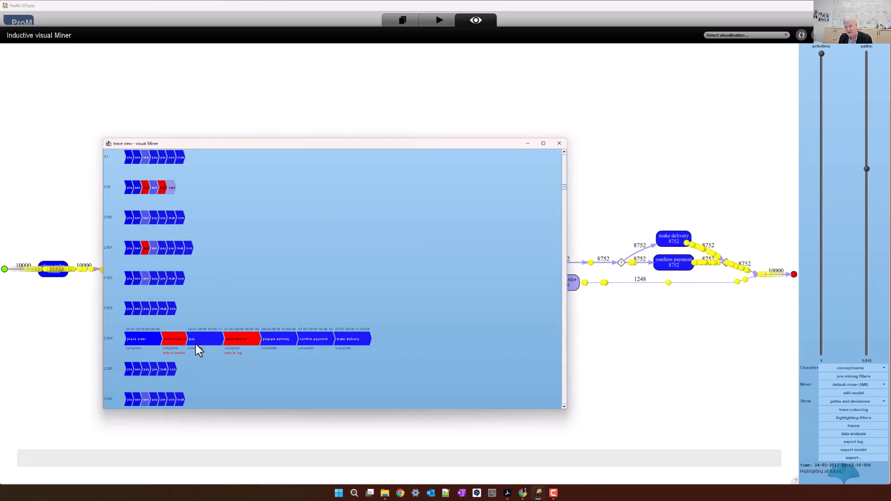
mouse_move(195, 344)
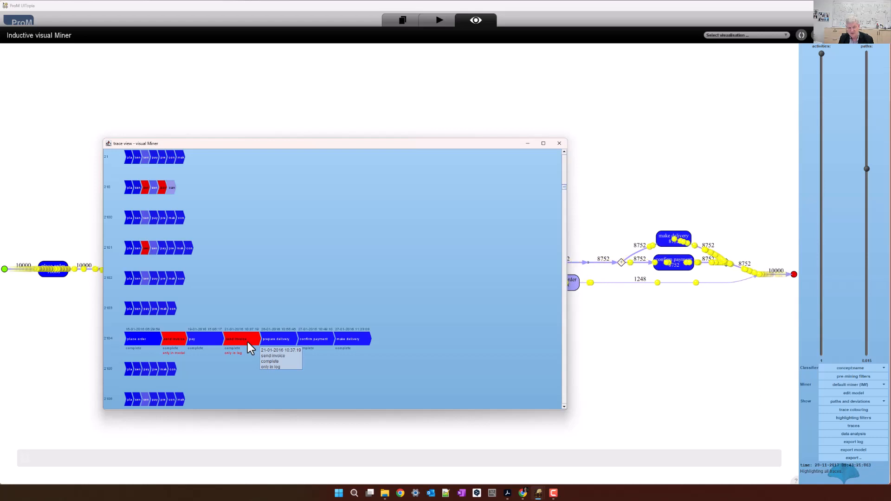
mouse_move(152, 187)
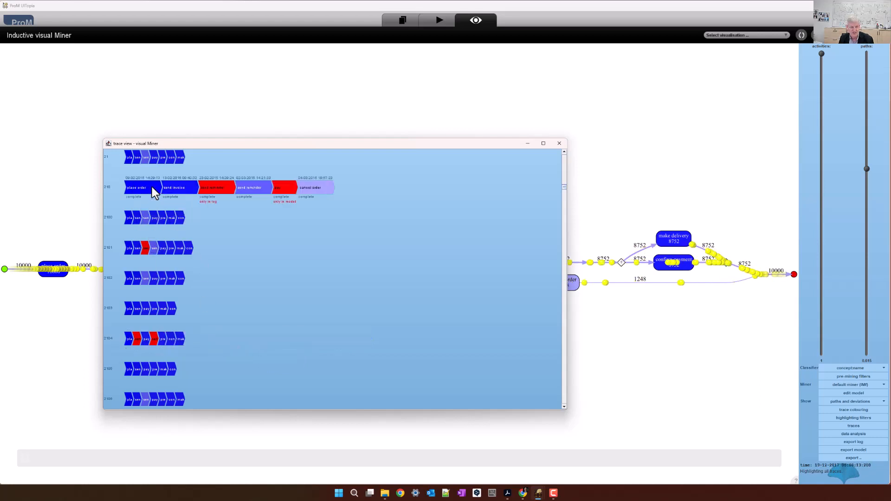
mouse_move(158, 255)
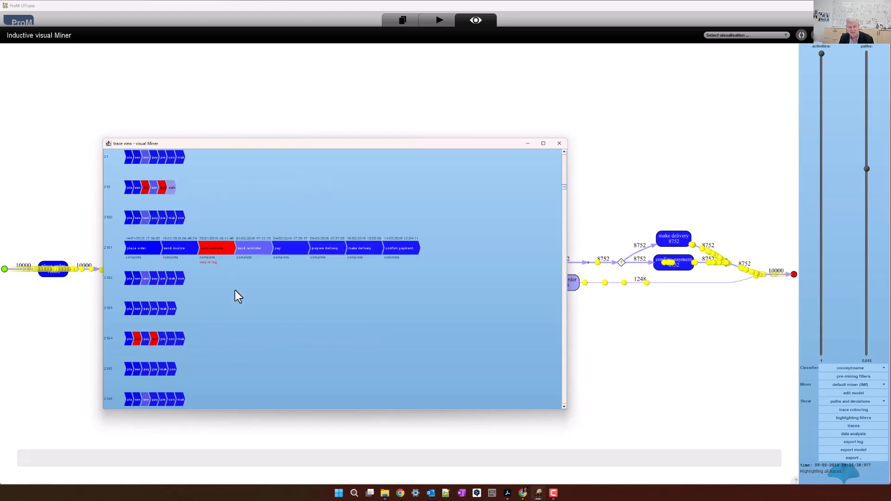
mouse_move(216, 241)
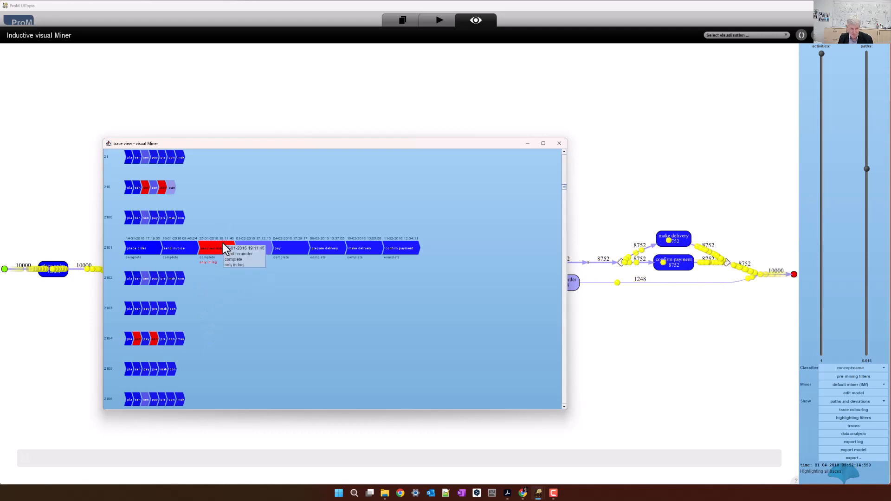
click(152, 339)
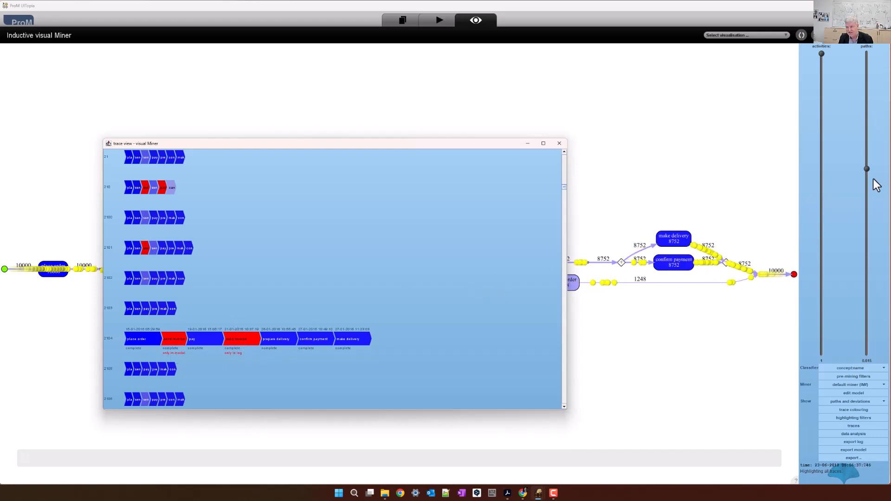
Set paths to 1 and activities to about 0.57, inspect the deviations of a cancelled order's trace, and close the trace view.
mouse_move(867, 168)
mouse_down()
mouse_move(867, 54)
mouse_move(823, 181)
mouse_up()
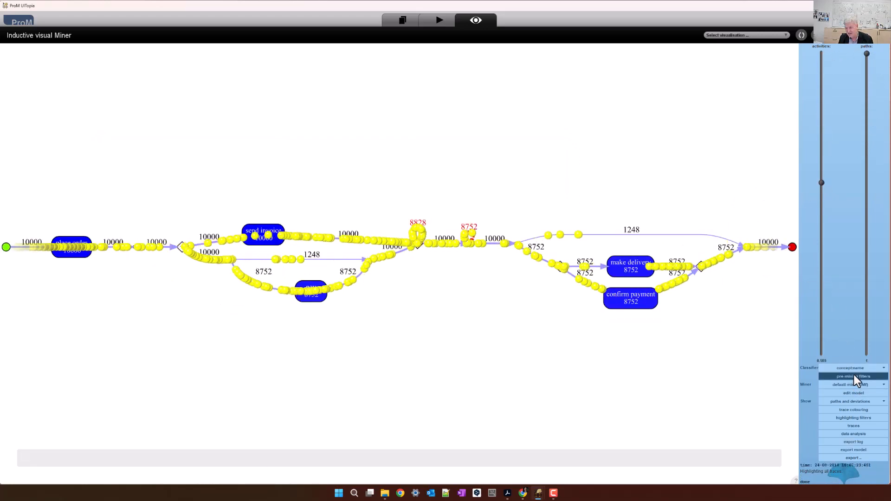
click(831, 426)
click(146, 191)
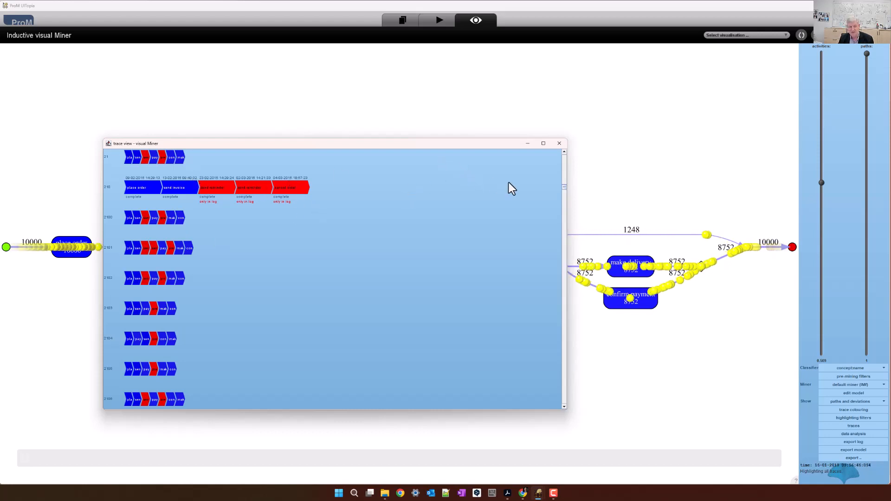
click(559, 143)
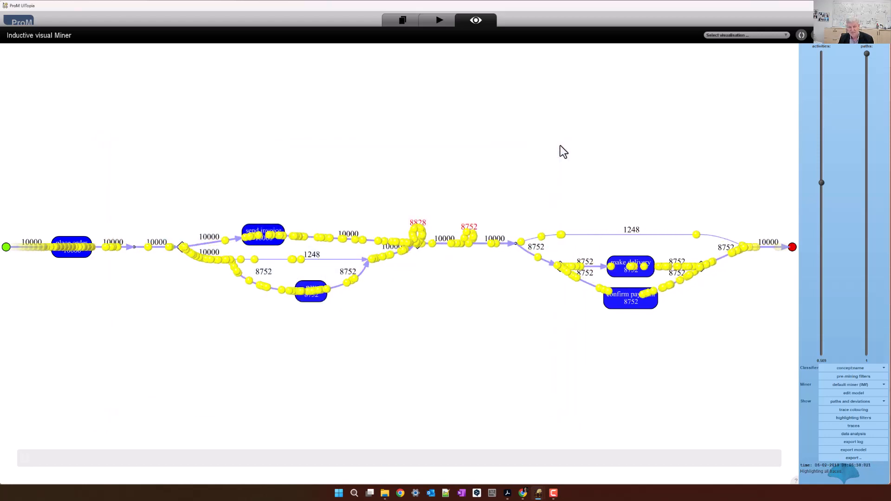
Set activities to 1 and remove the concurrent operator in the model editor, placing make delivery and confirm payment in sequence after prepare delivery.
drag(823, 183, 821, 54)
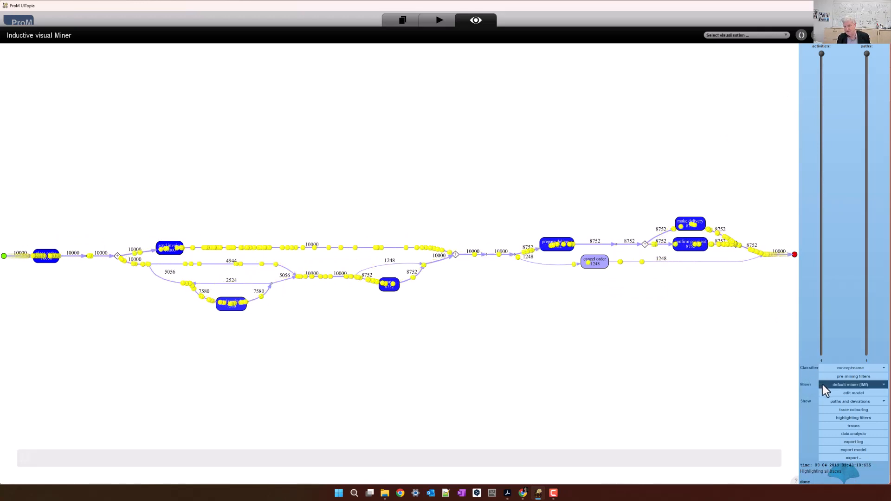
click(859, 393)
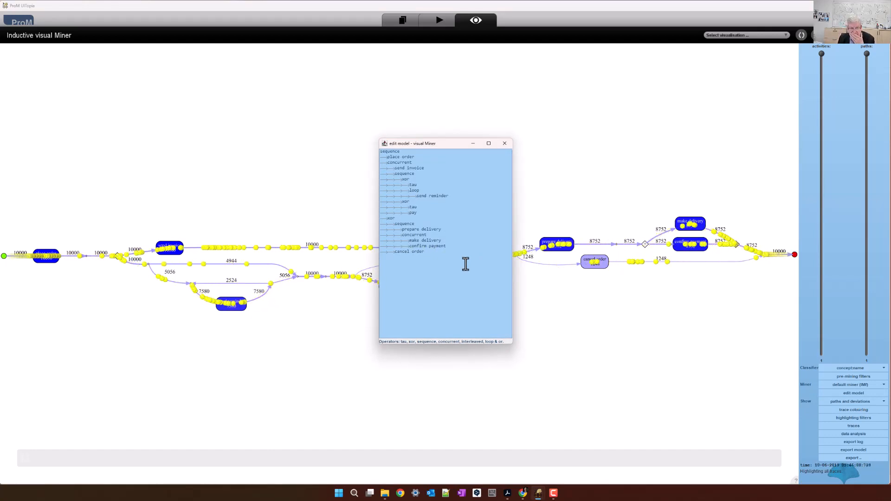
drag(432, 237, 359, 236)
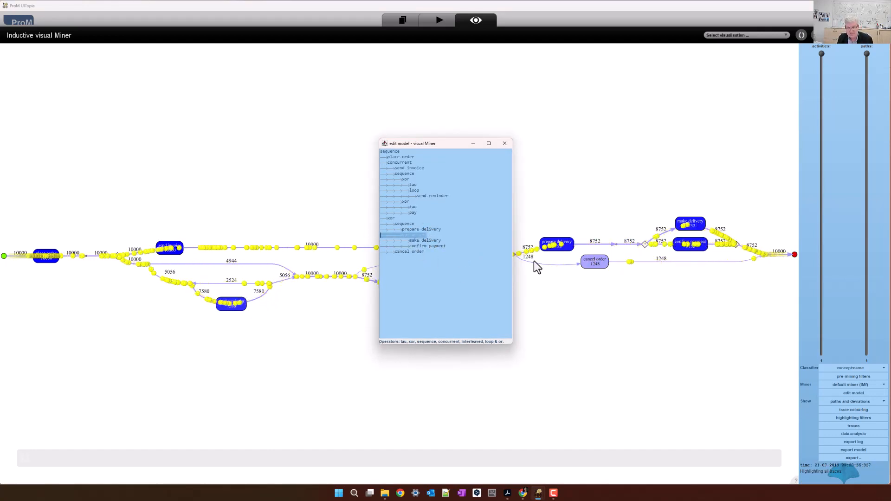
key(Delete)
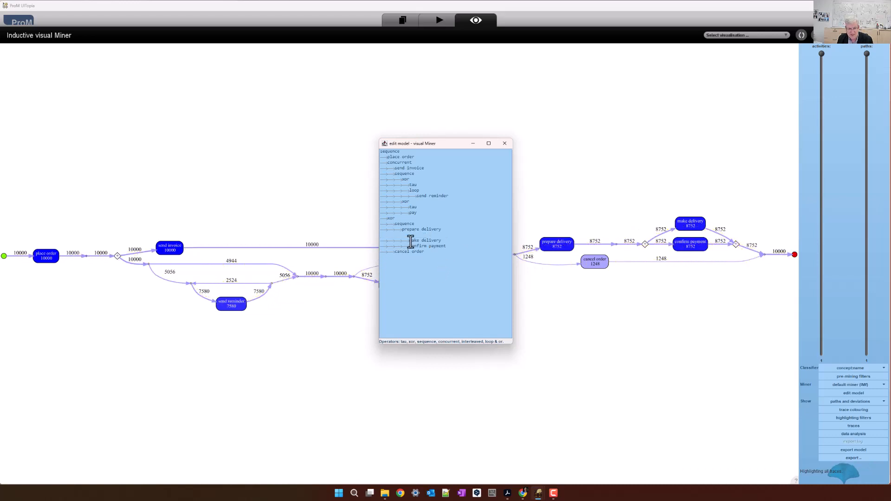
key(BackSpace)
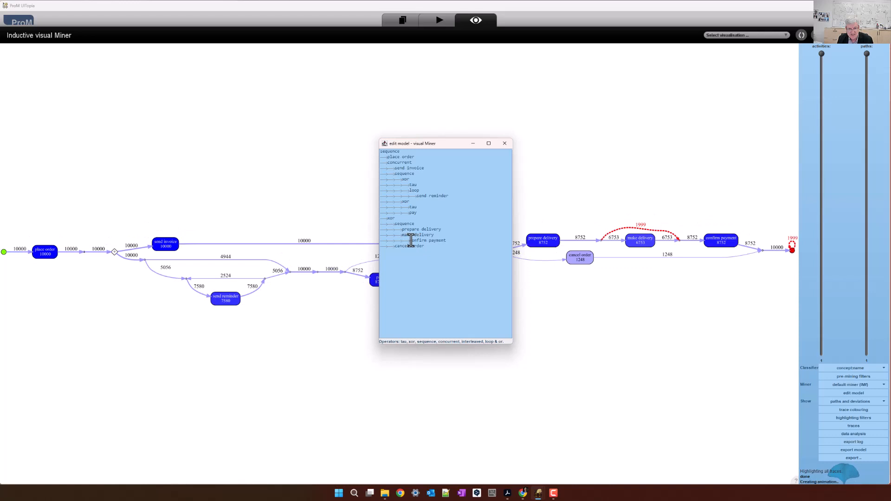
click(411, 240)
key(BackSpace)
Examine the deviations around make delivery and confirm payment in the edited model, and move and enlarge the model editor window.
mouse_move(553, 243)
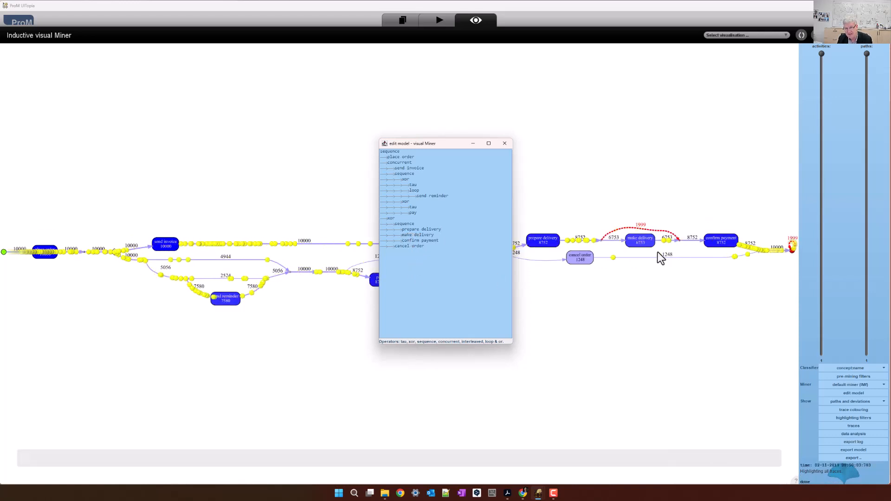
mouse_move(723, 247)
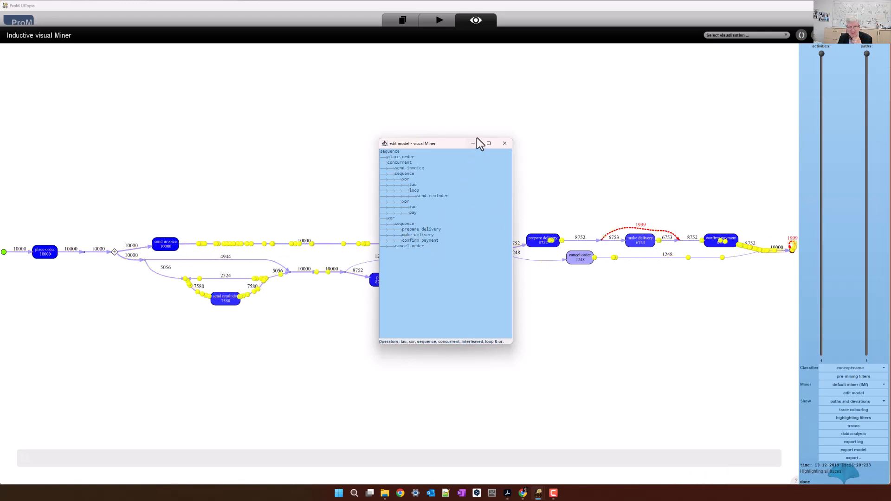
drag(442, 144, 337, 144)
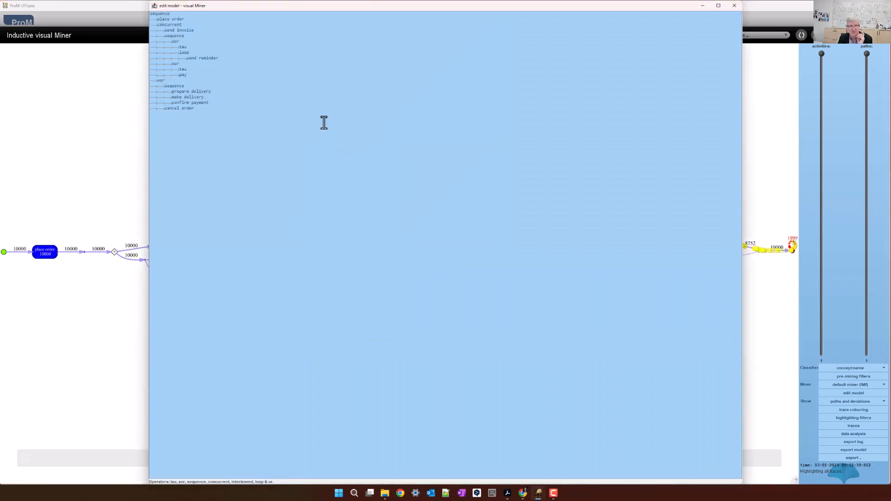
Close the model editor and re-mine the model with activities at 1 and paths at about 0.54.
click(740, 8)
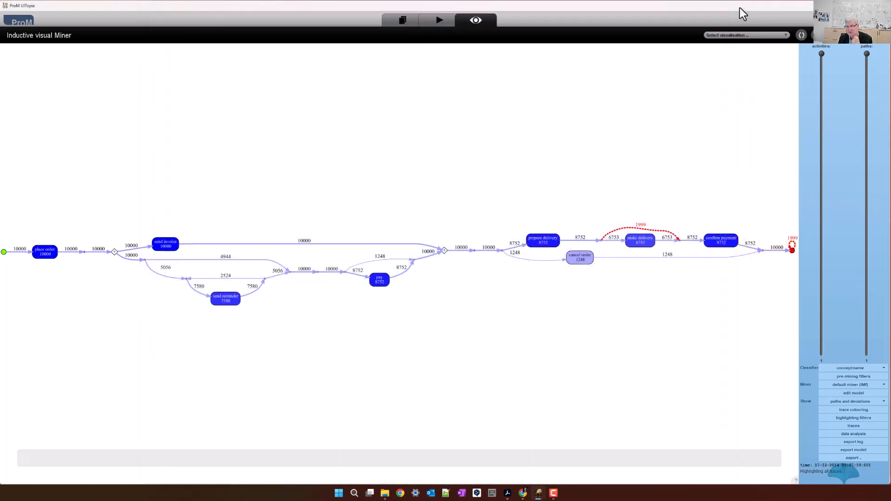
mouse_move(868, 54)
mouse_down()
mouse_move(859, 129)
mouse_move(866, 54)
mouse_up()
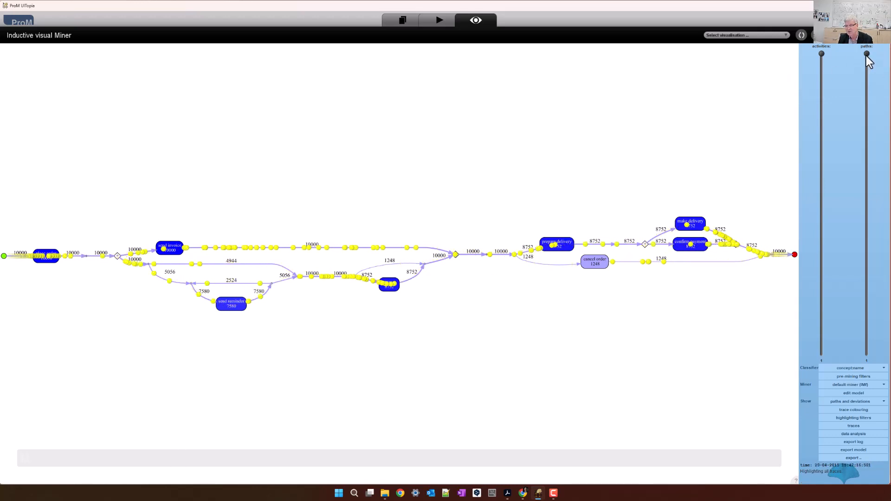
drag(866, 56, 865, 194)
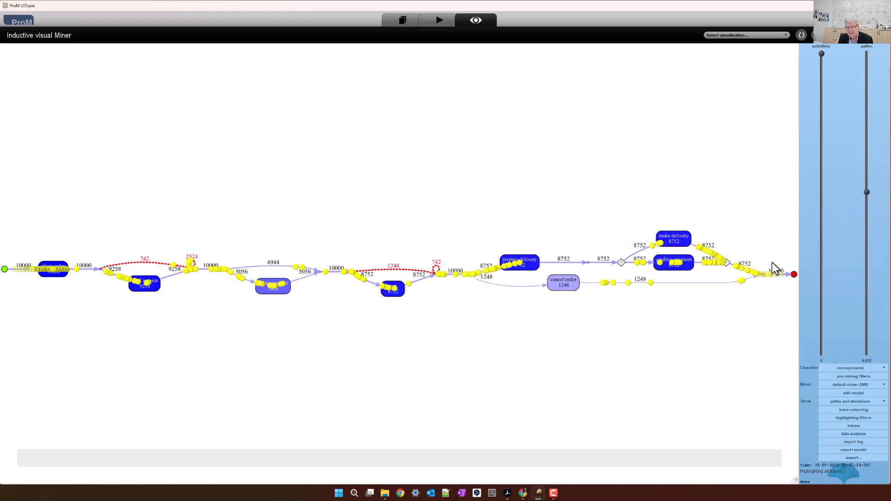
mouse_move(519, 269)
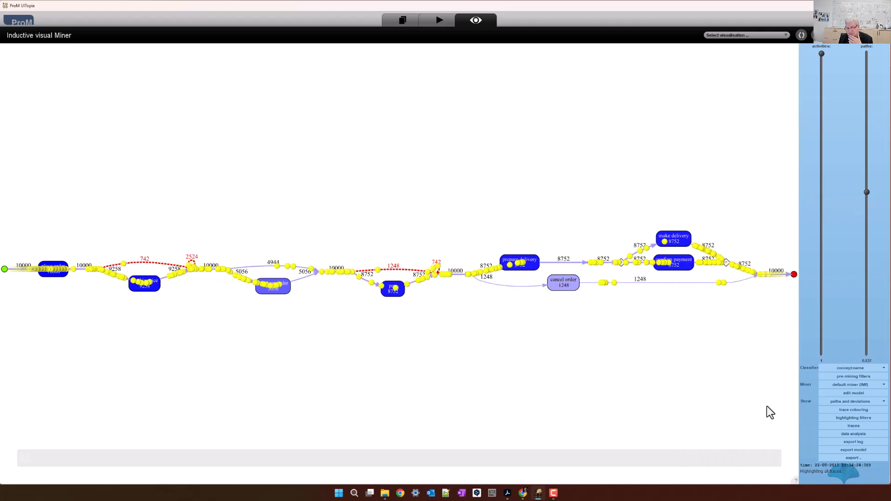
Export the model as a Petri net and use it together with the XES event log as input for an action.
click(863, 451)
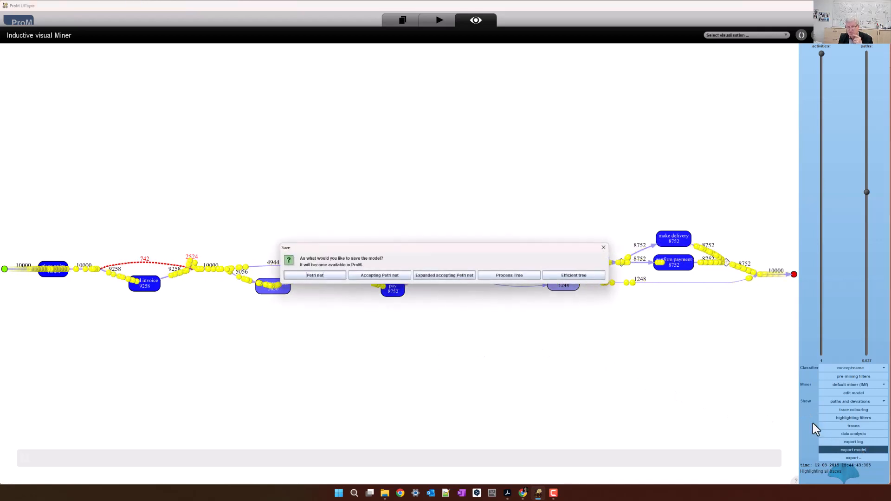
click(331, 274)
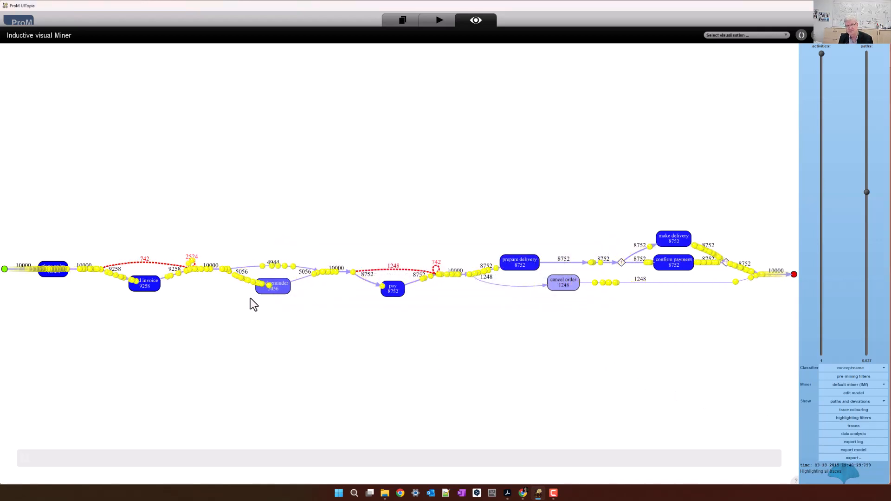
click(402, 17)
click(208, 85)
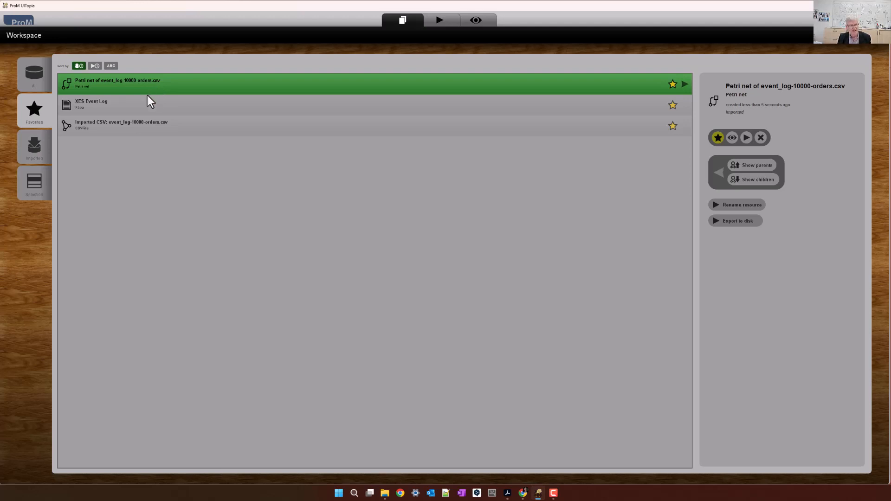
ctrl+click(138, 111)
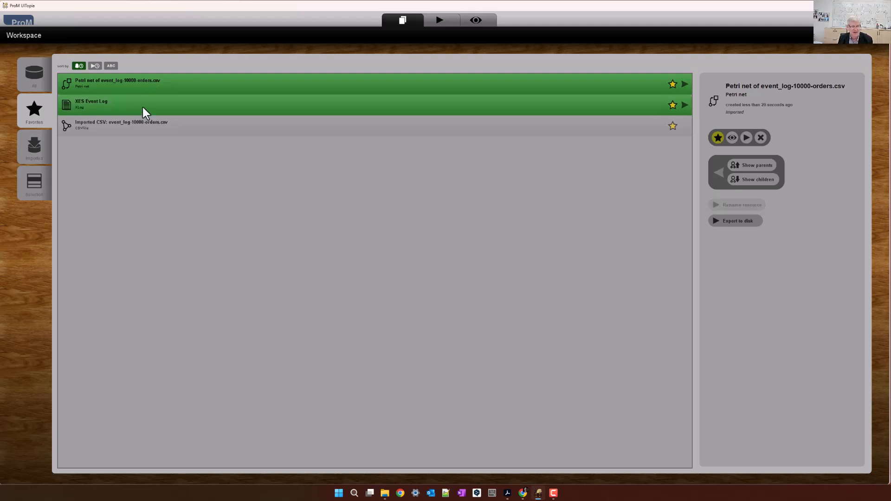
click(746, 138)
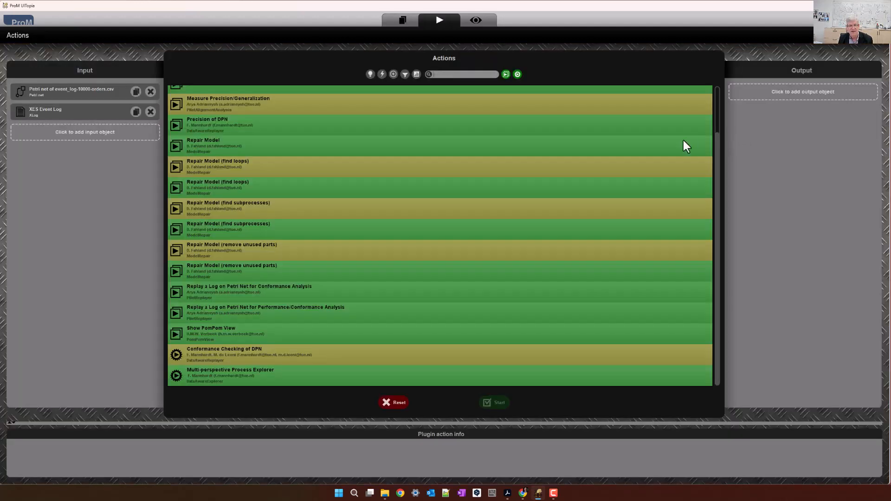
Run Replay a Log on Petri Net for Conformance Analysis with the suggested transition mapping, measuring fitness with penalised improper completion and default costs.
click(451, 74)
text(conf)
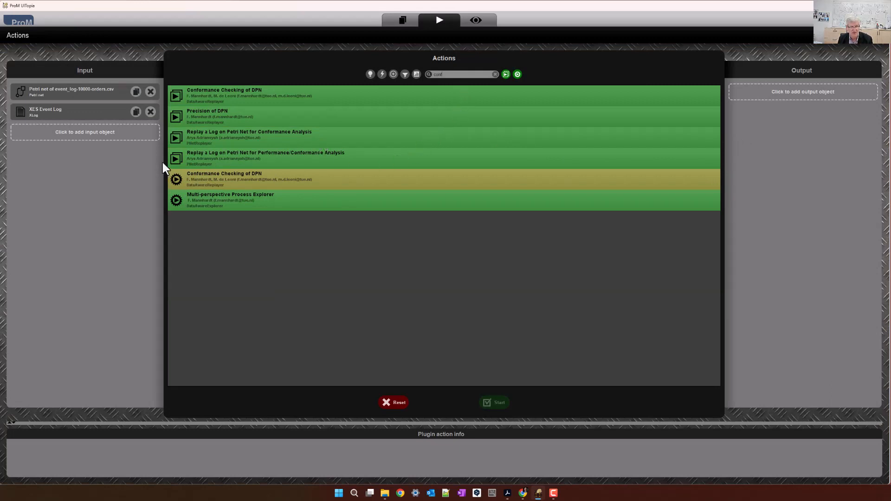
click(227, 138)
click(499, 407)
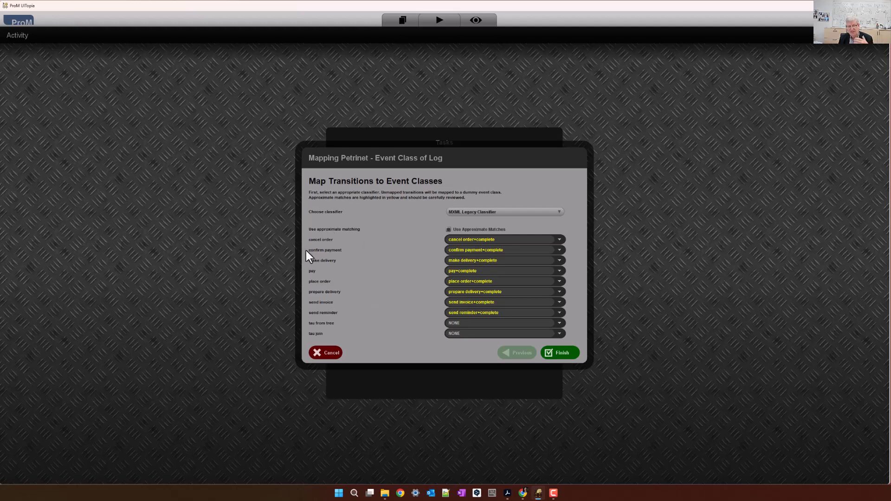
click(574, 355)
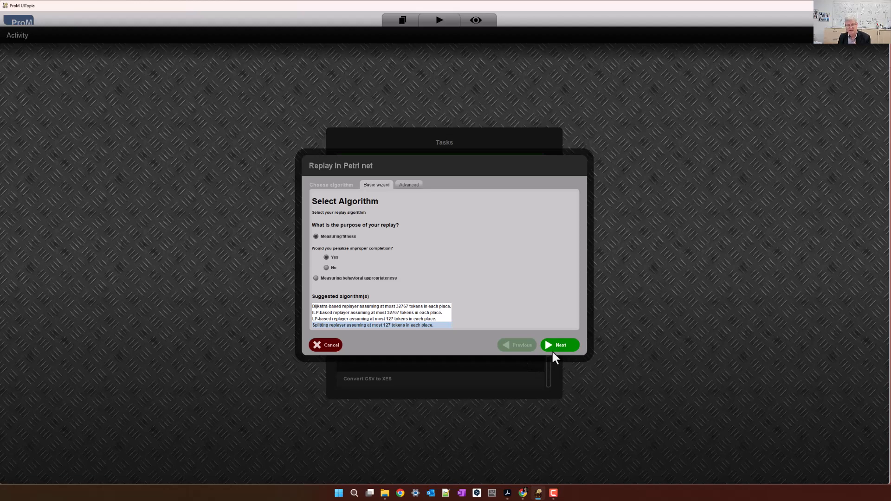
click(558, 346)
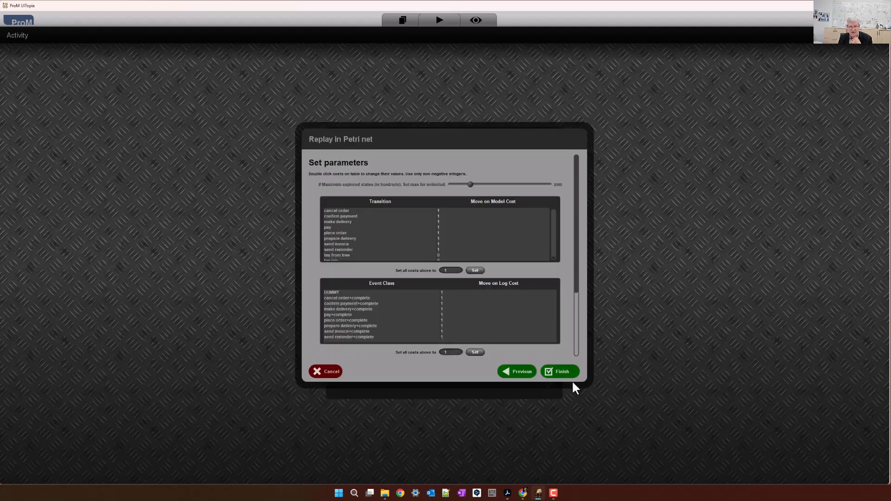
click(561, 371)
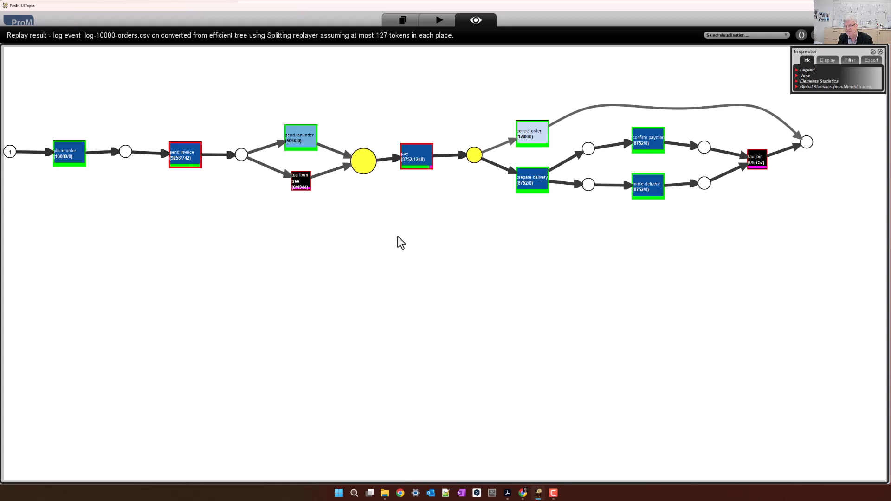
Place the inspector below the net and examine the element statistics of place order, send invoice, pay and the two yellow places.
click(797, 81)
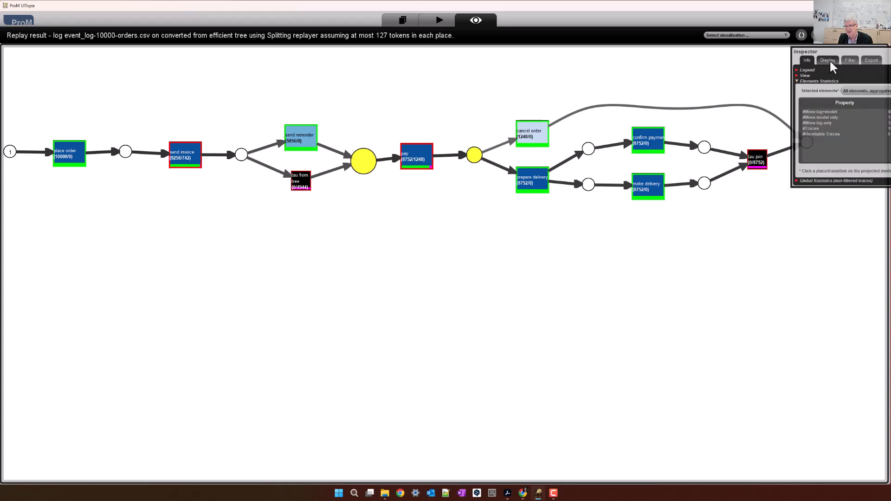
drag(850, 50, 536, 230)
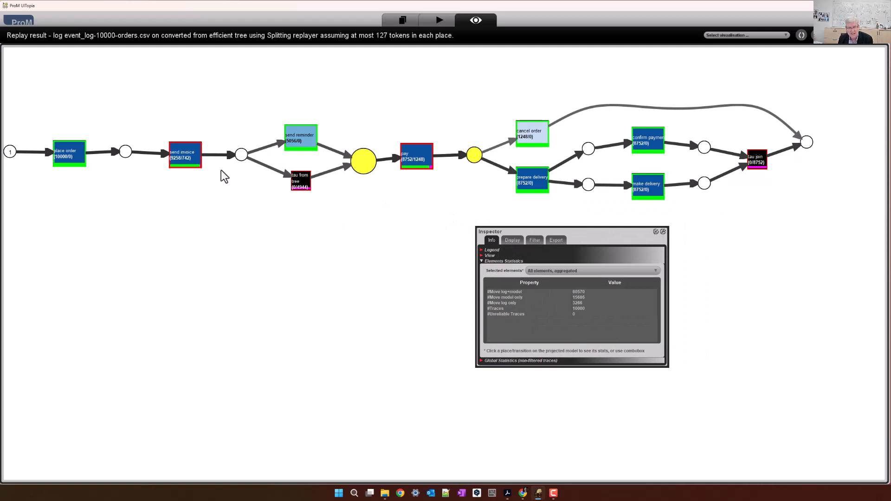
click(65, 155)
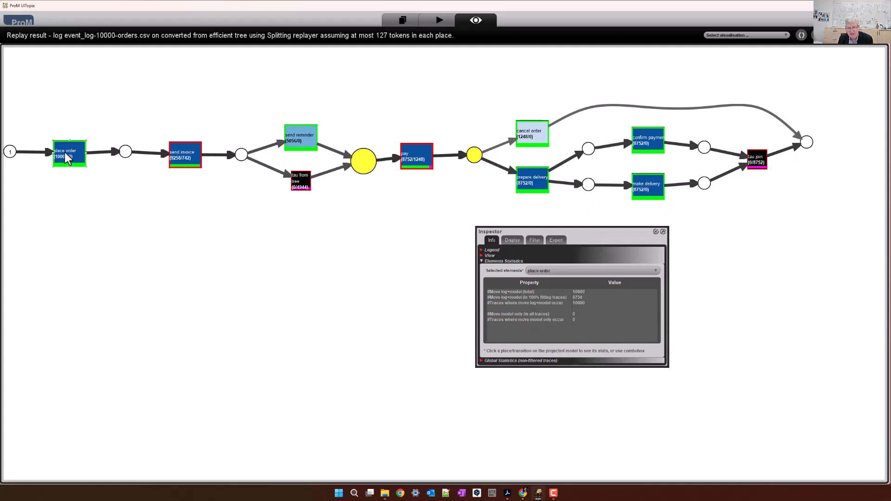
click(184, 156)
click(415, 157)
click(368, 166)
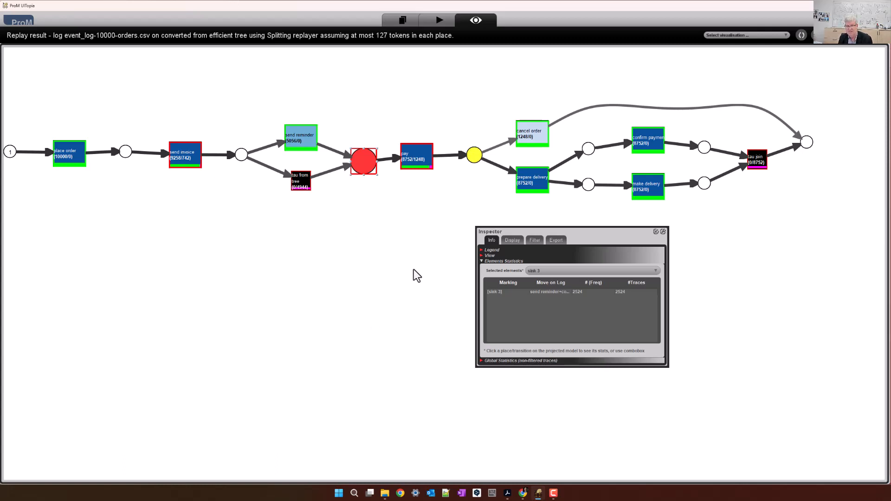
click(474, 156)
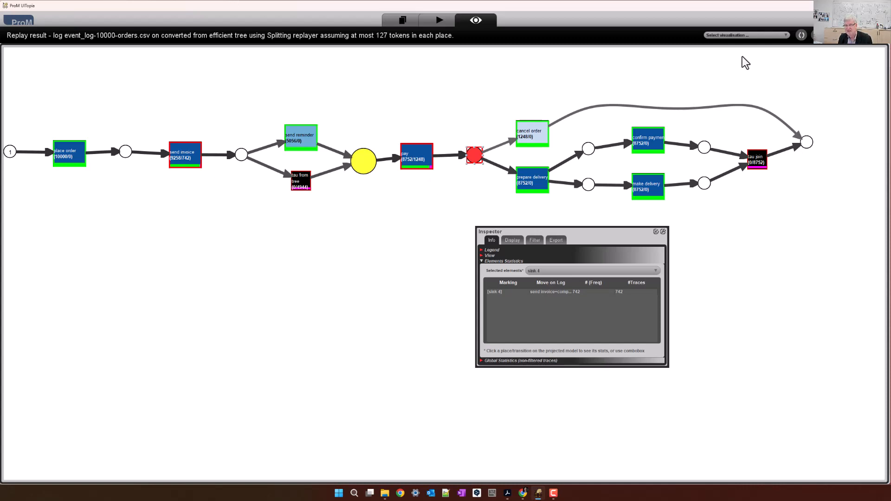
Switch the replay result to the Project Alignment to Log visualisation and inspect the individual moves in the third alignment.
click(752, 35)
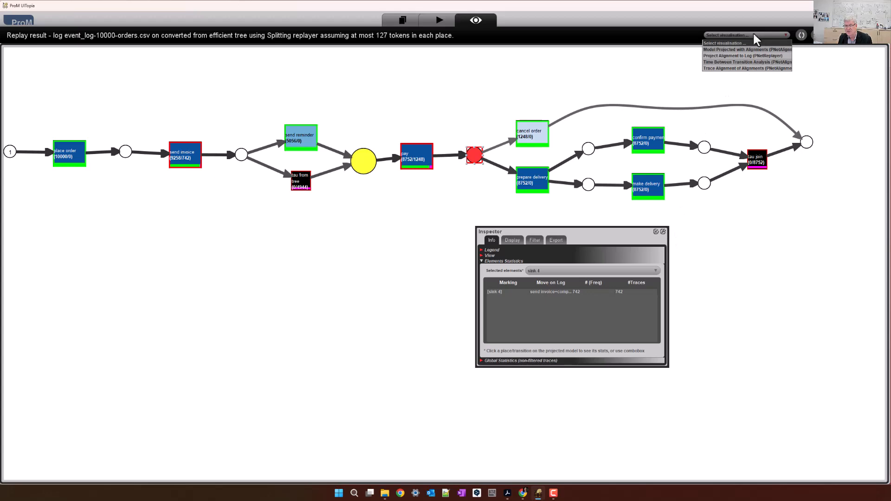
click(749, 56)
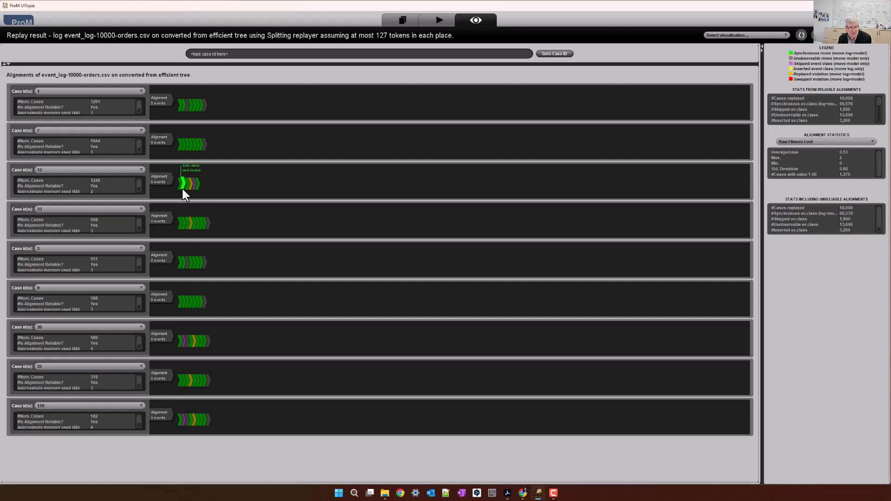
mouse_move(188, 189)
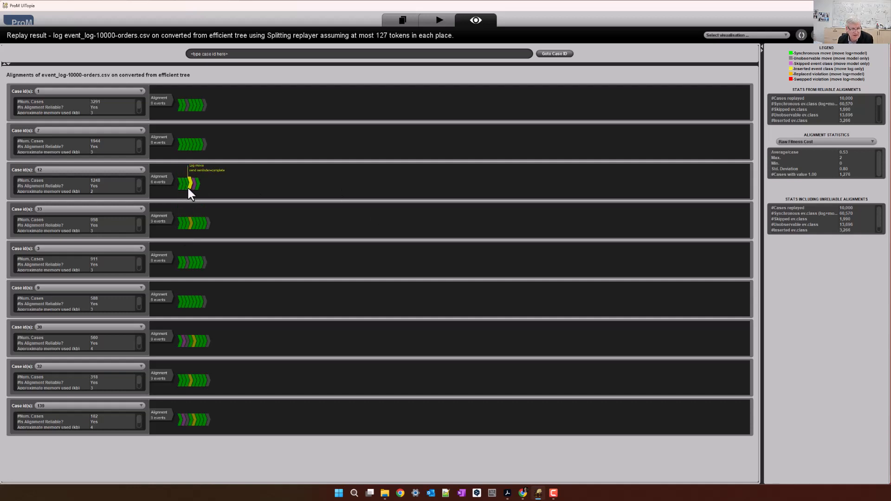